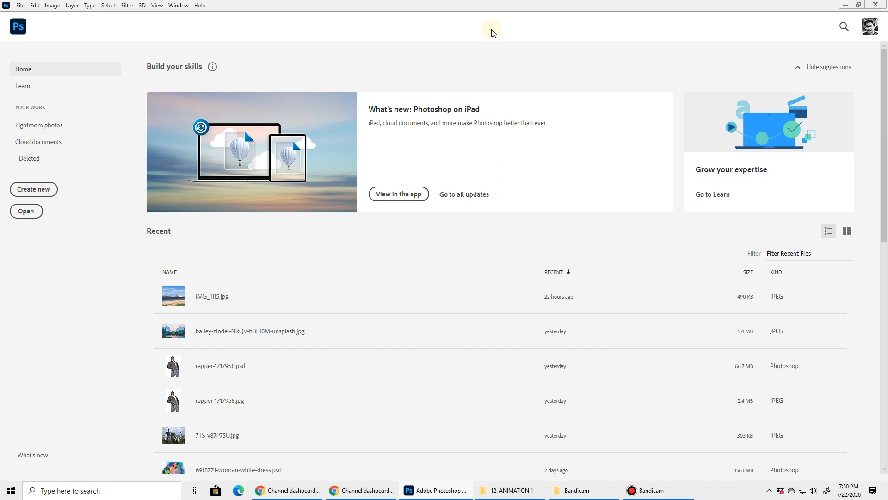
Step: Create a new document 800 pixels wide and 800 pixels high at 72 pixels per inch
left_click(42, 190)
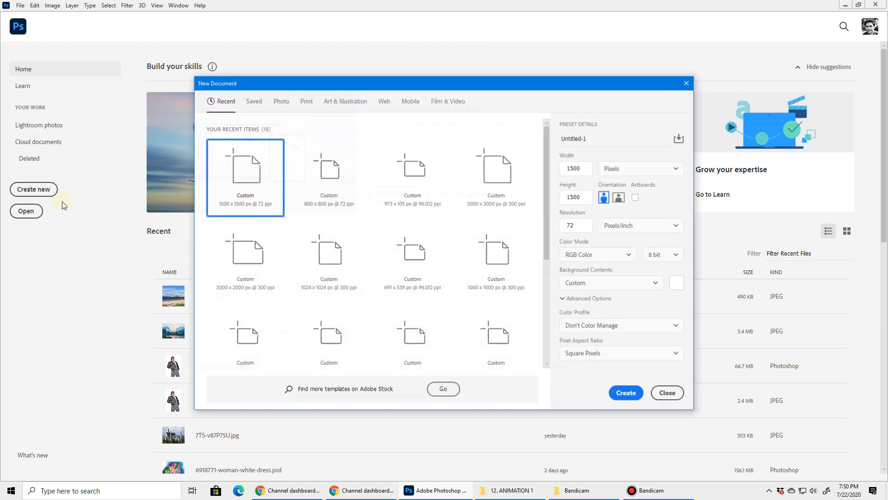
left_click(583, 169)
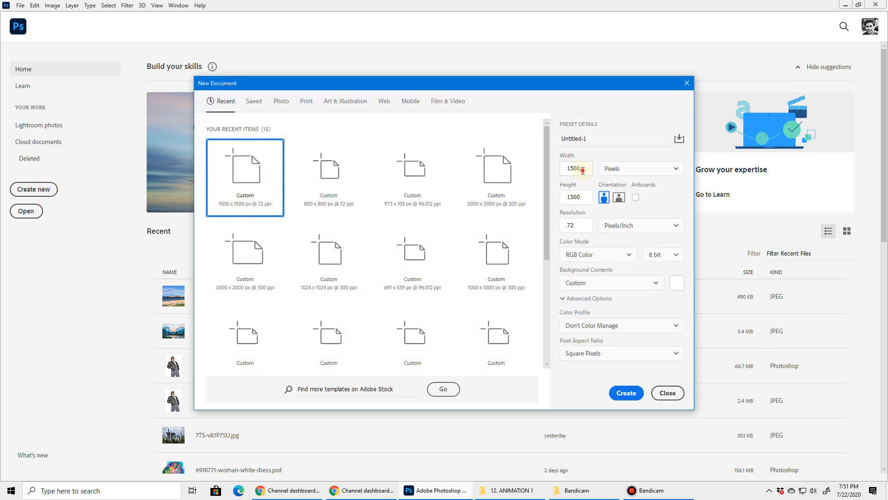
type("800")
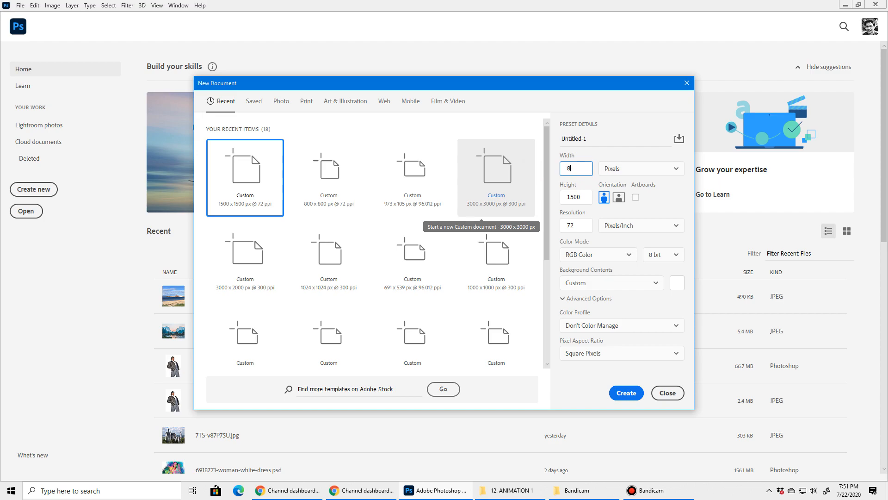
left_click(580, 202)
type("800")
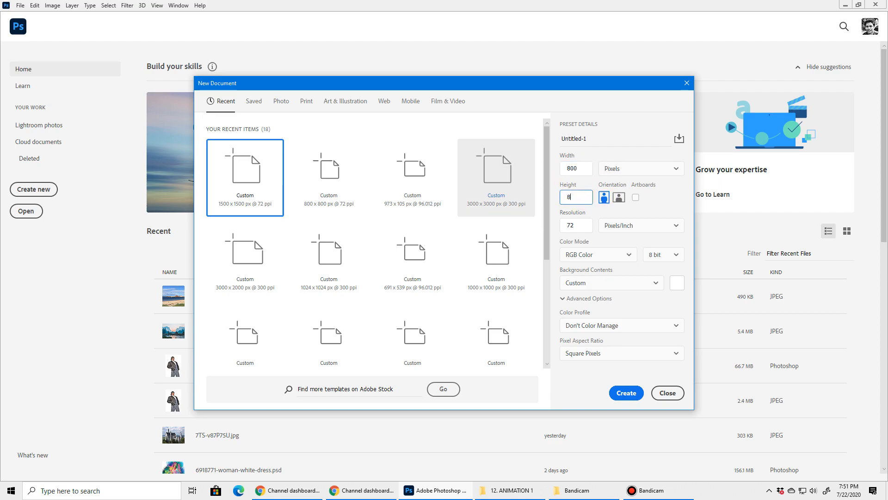
left_click(578, 228)
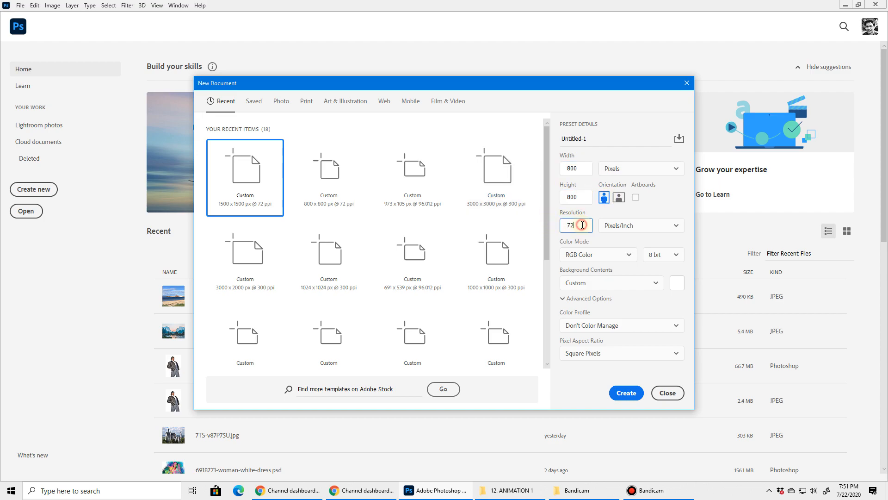
left_click(625, 394)
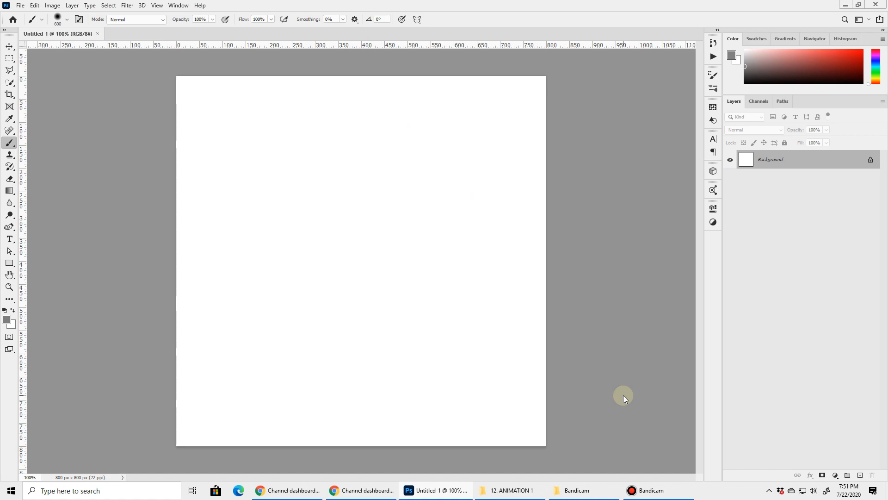
Step: Show the Timeline and create a video timeline for the document
left_click(178, 5)
left_click(207, 333)
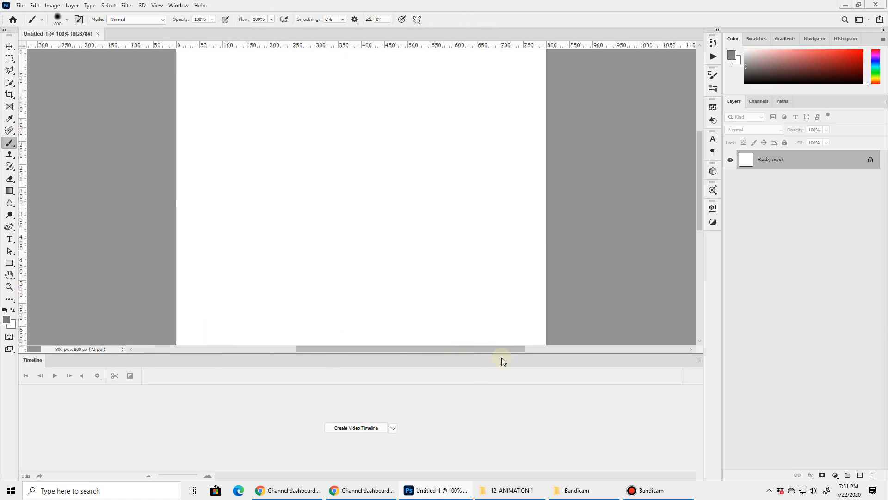
left_click(395, 430)
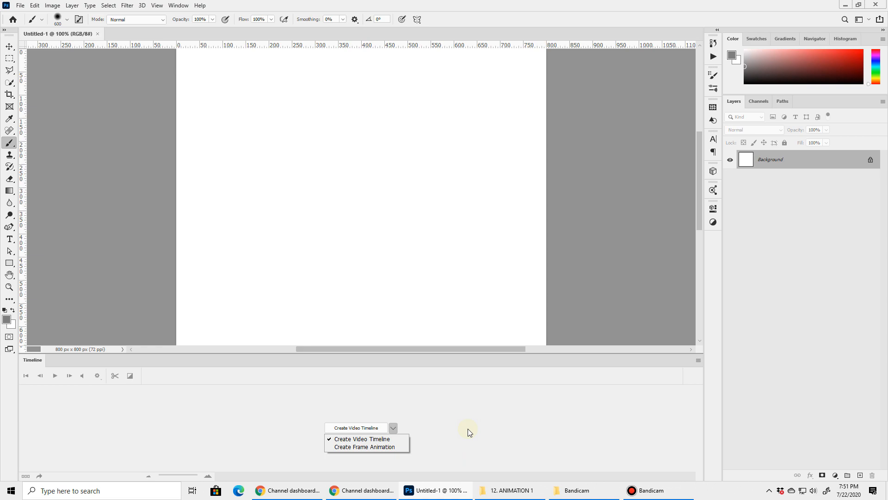
left_click(395, 438)
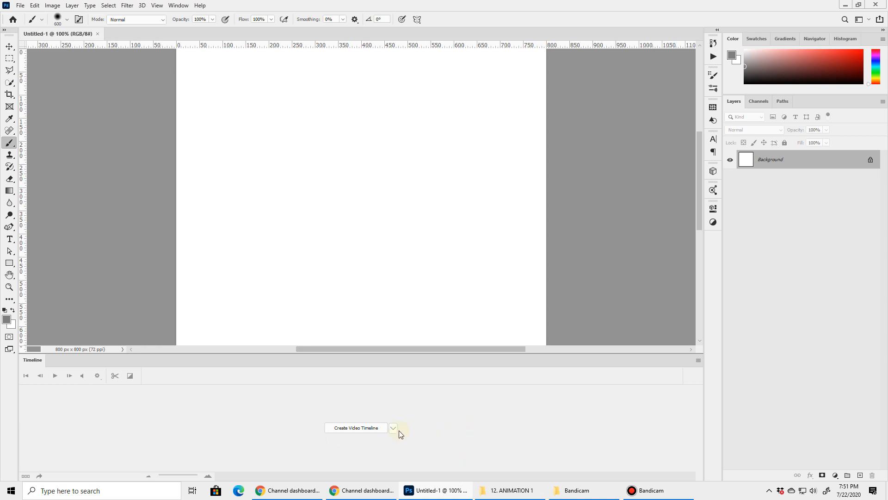
left_click(370, 427)
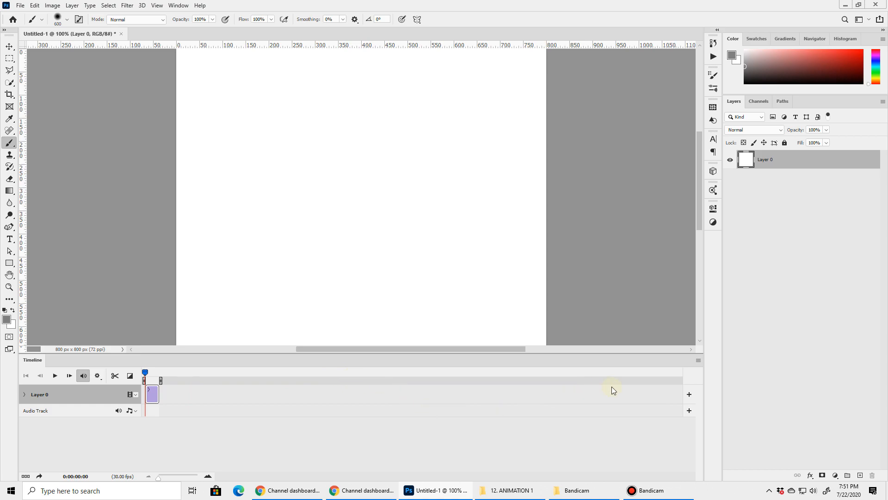
Step: Review the frame rate presets available for the timeline without changing the setting
left_click(699, 360)
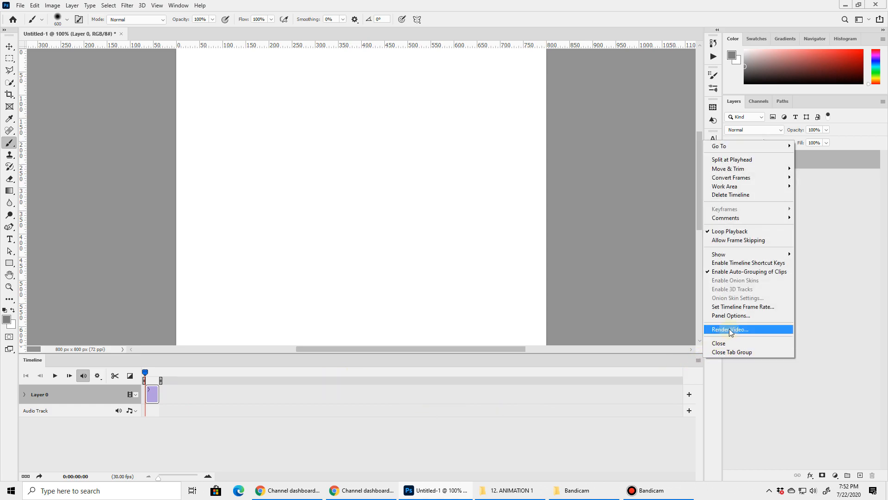
left_click(739, 307)
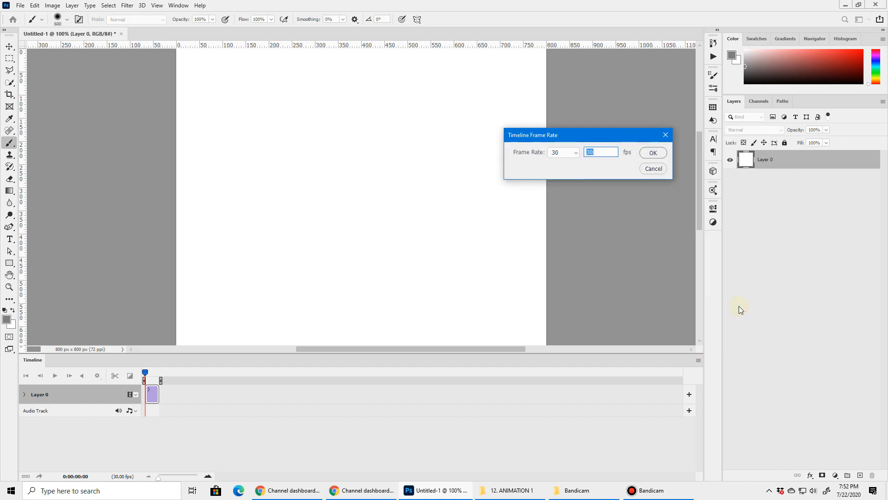
left_click(564, 152)
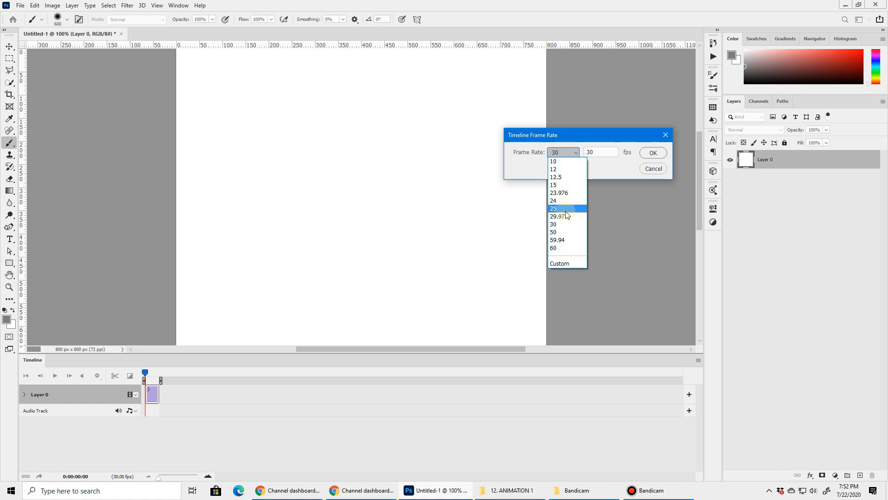
left_click(666, 136)
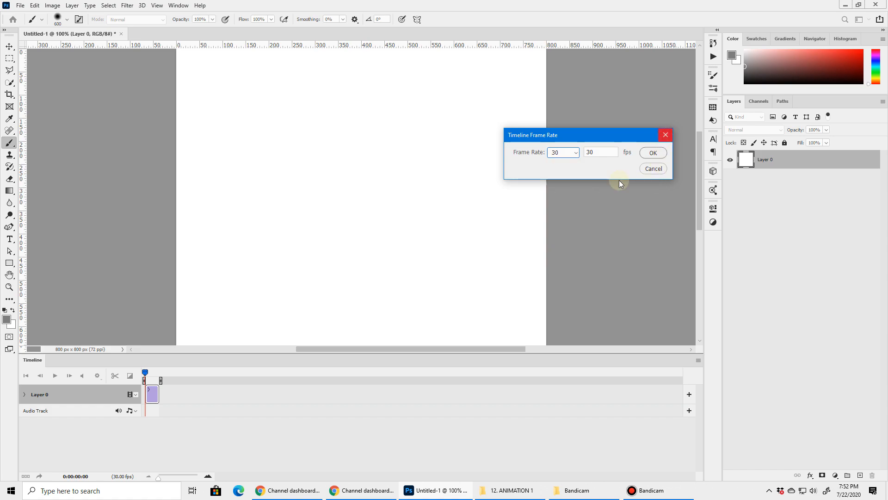
left_click(668, 139)
Step: Place the playhead at 0:00:00:15 and add a new empty layer there
left_click(161, 478)
left_click_drag(161, 480, 179, 482)
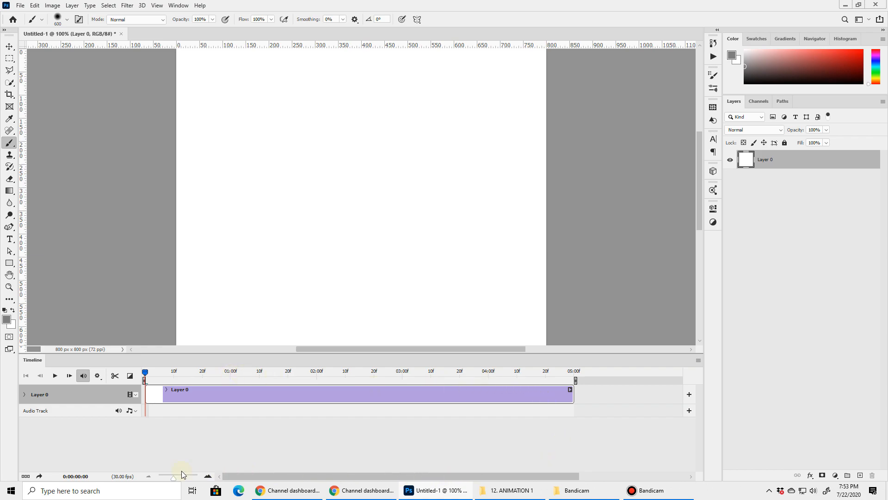
mouse_move(173, 480)
left_mouse_down()
mouse_move(163, 480)
mouse_move(179, 480)
left_mouse_up()
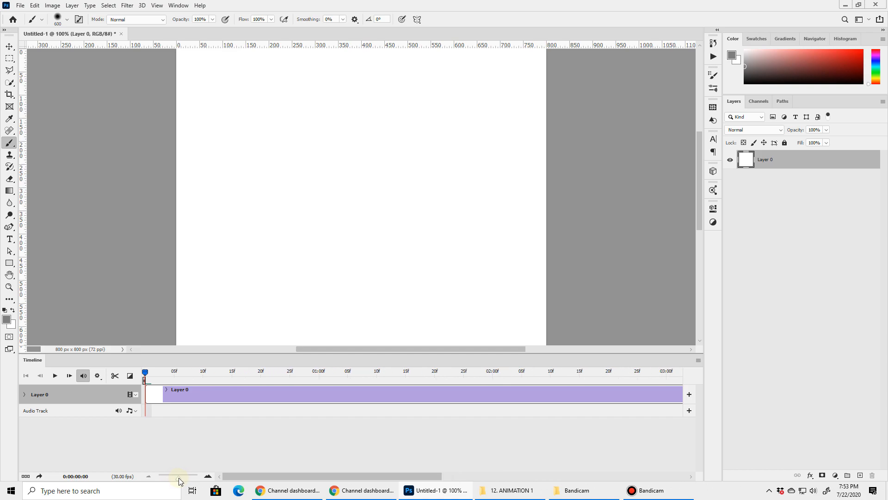
left_click(233, 373)
left_click_drag(181, 479, 174, 480)
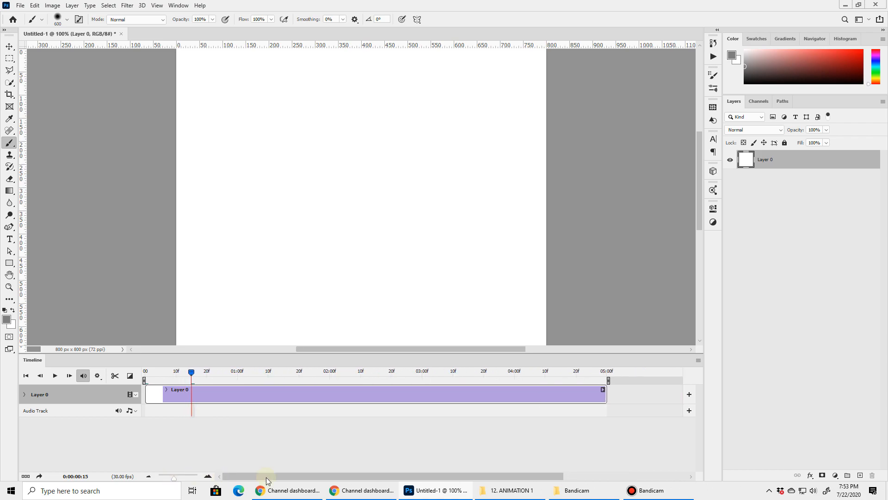
left_click(860, 475)
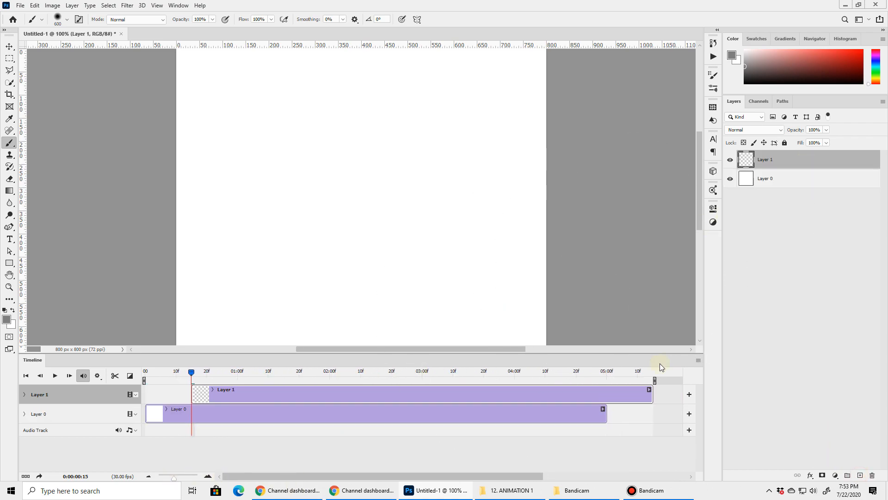
Step: Make a square selection about 100 px wide in the canvas's upper-left area, fill it with black on Layer 1 and deselect
left_click(9, 58)
left_click_drag(218, 159, 263, 204)
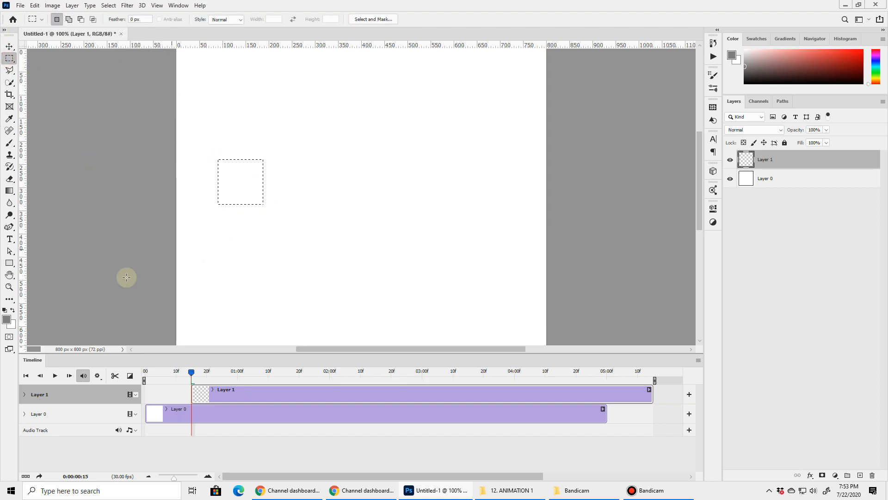
left_click(6, 311)
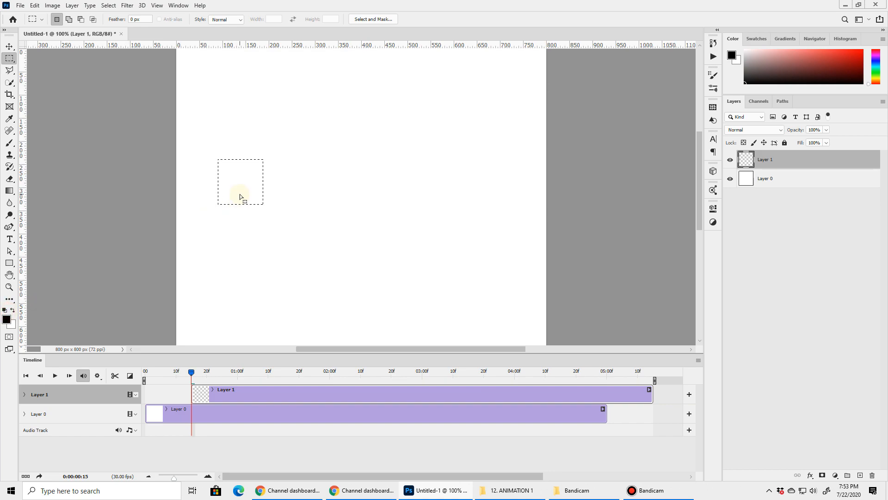
key("alt+BackSpace")
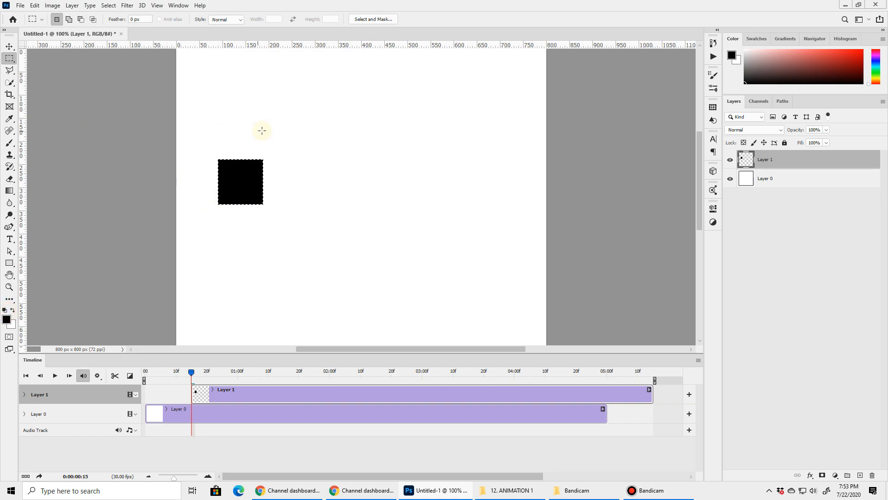
right_click(261, 131)
left_click(279, 138)
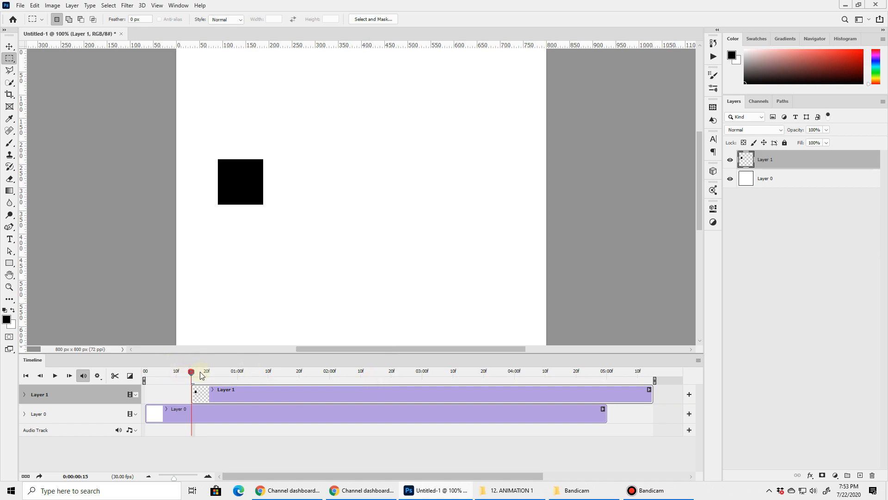
Step: Shift Layer 1's clip to the start of the timeline and return the playhead to 0:00:00:00
left_click_drag(192, 372, 240, 371)
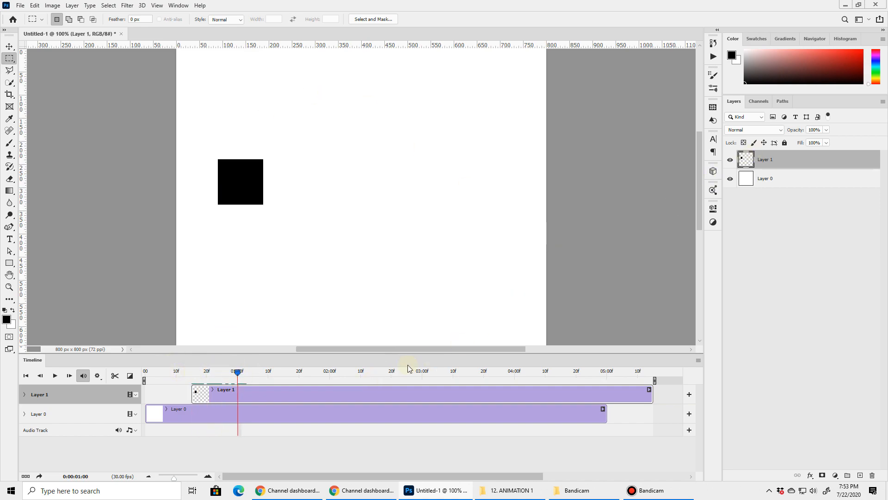
left_click(193, 372)
left_click_drag(226, 393, 181, 393)
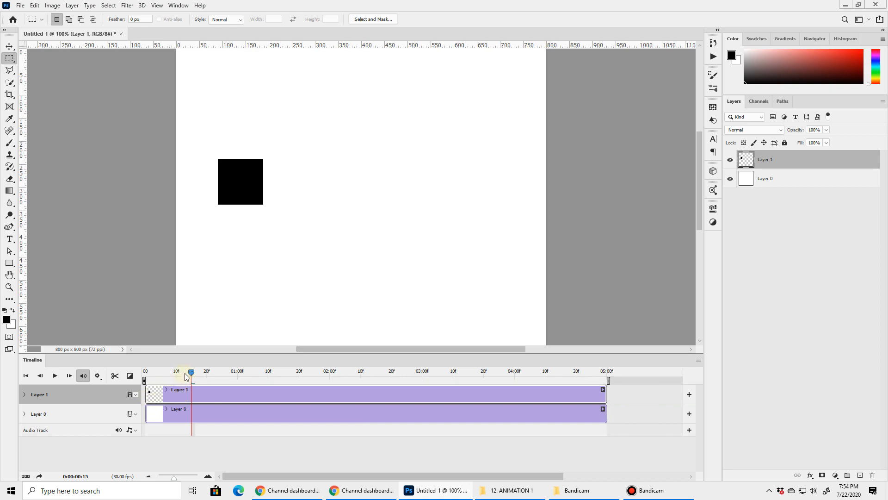
left_click_drag(191, 372, 144, 371)
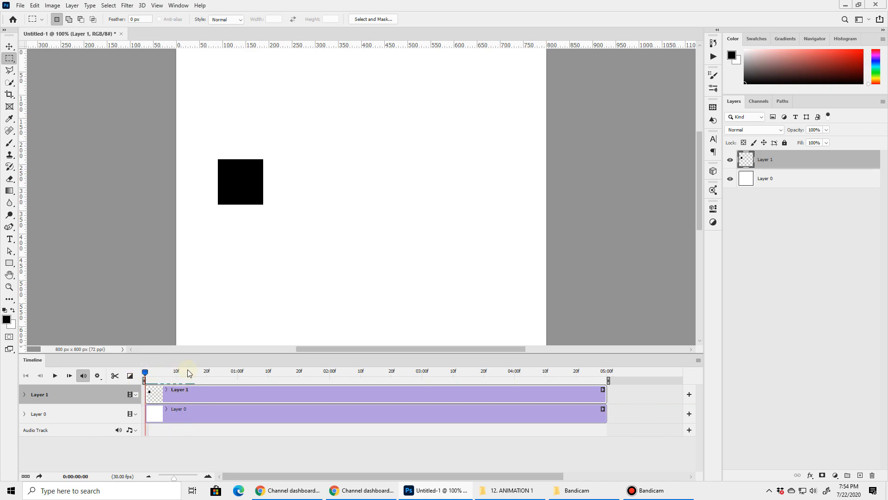
Step: Add an empty layer with the playhead at the timeline's start, and delete it again
left_click(238, 372)
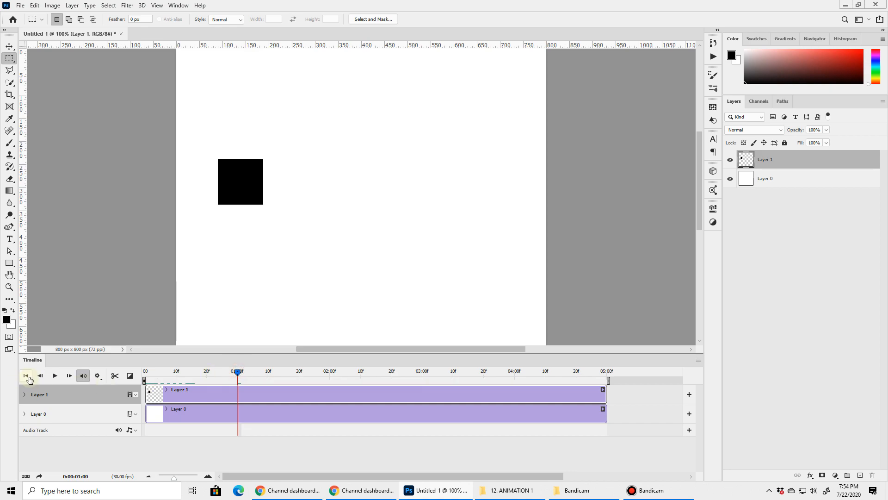
left_click(27, 376)
left_click(860, 475)
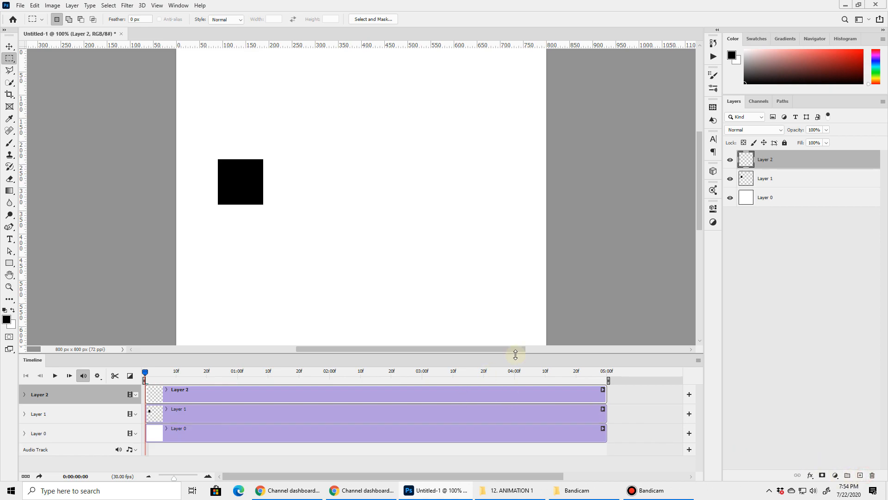
key("Delete")
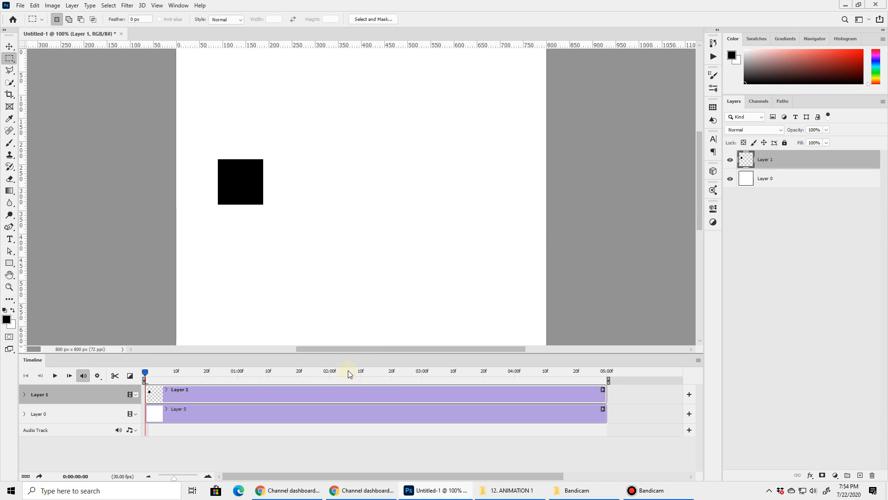
Step: Animate Layer 1's position from a keyframe at 0:00:00:00 to one at 0:00:04:00, moving the black square about 500 px to the right
left_click(24, 395)
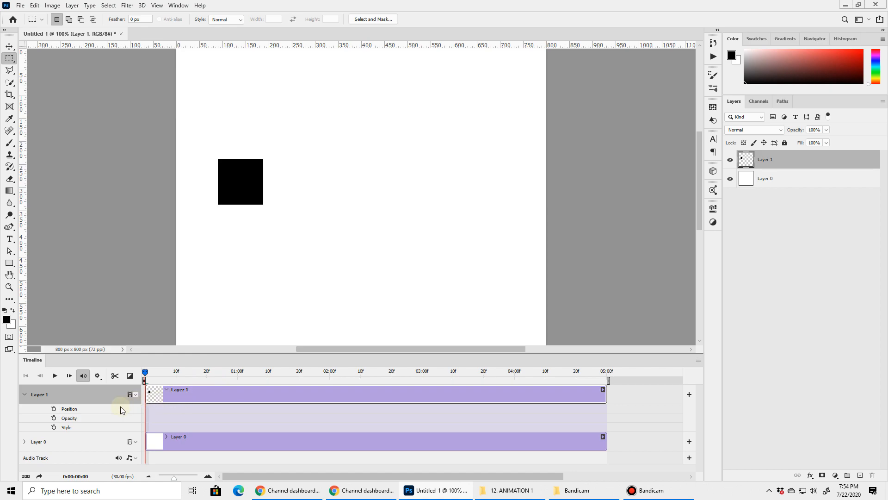
left_click(53, 409)
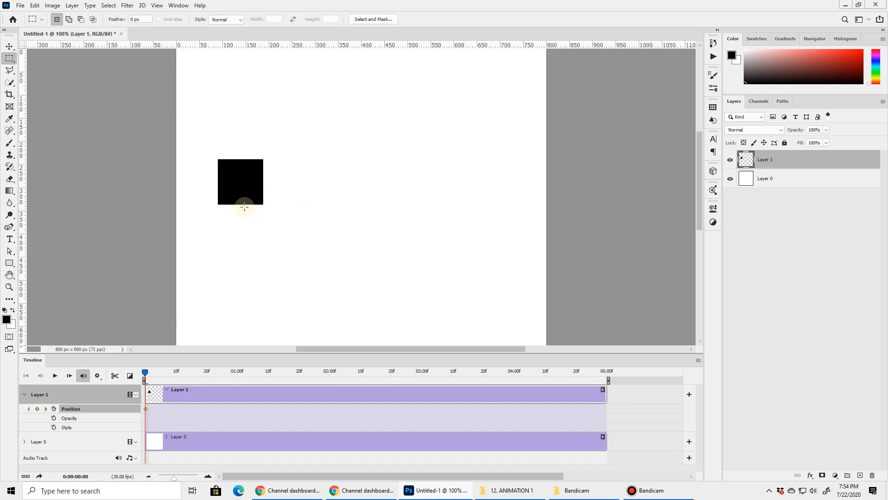
left_click(9, 46)
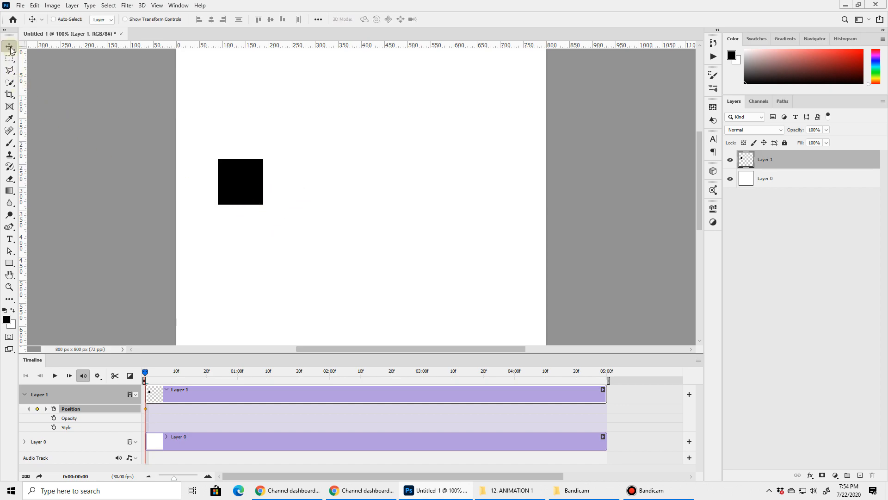
left_click_drag(145, 372, 517, 373)
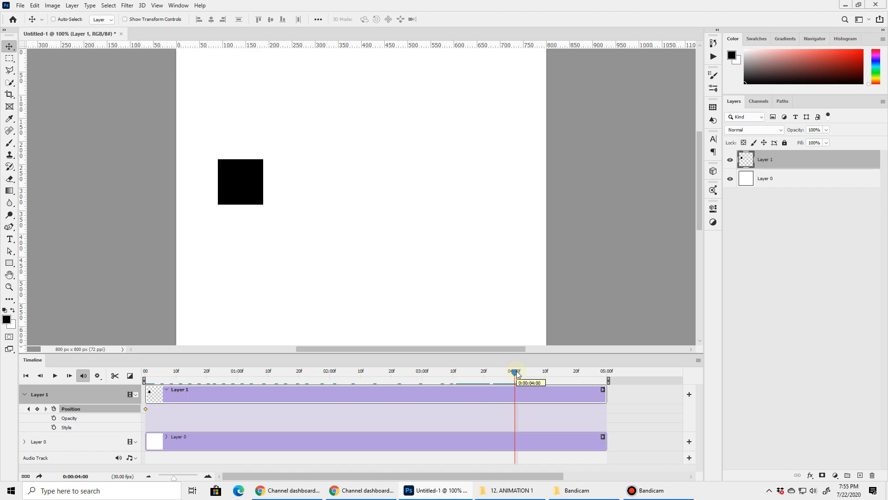
left_click(250, 188)
left_click_drag(244, 189, 471, 186)
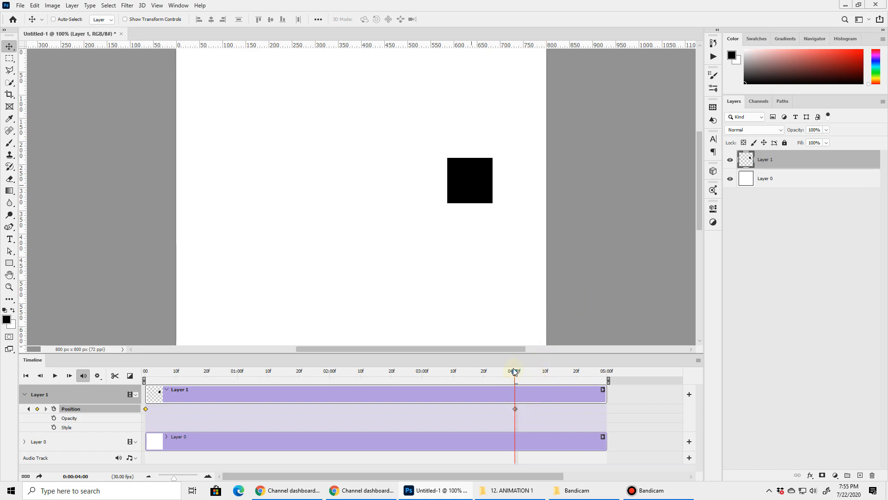
Step: Return the playhead to the timeline's start and play back the square's position animation
left_click_drag(515, 376, 148, 359)
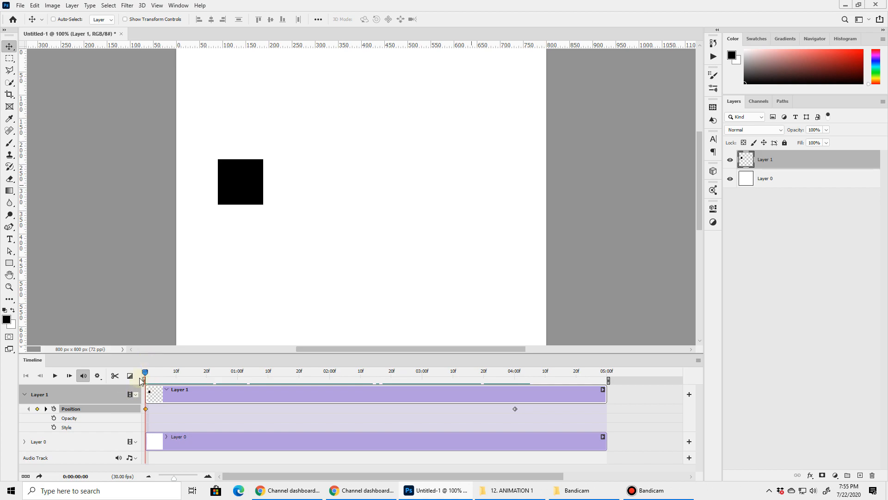
left_click_drag(145, 374, 74, 373)
left_click(56, 376)
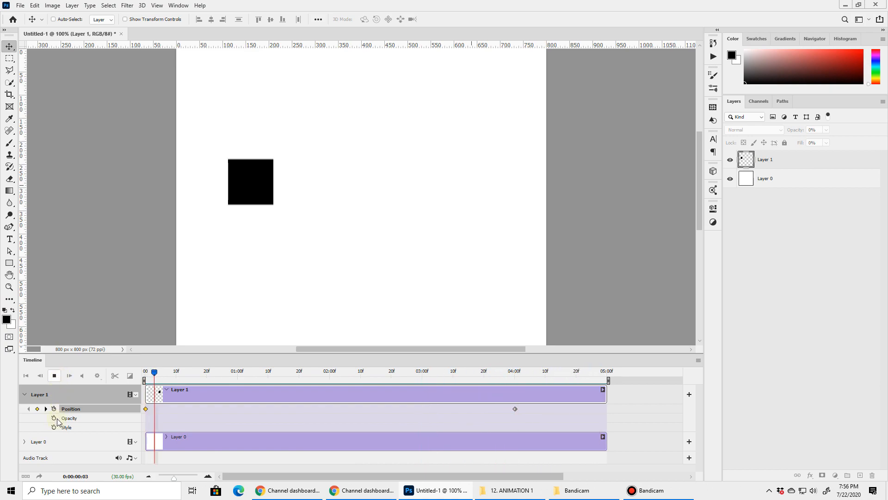
Step: Animate Layer 1's opacity from a keyframe at 0:00:00:00 to 0% at 0:00:04:00, matching its position keyframes
left_click(54, 377)
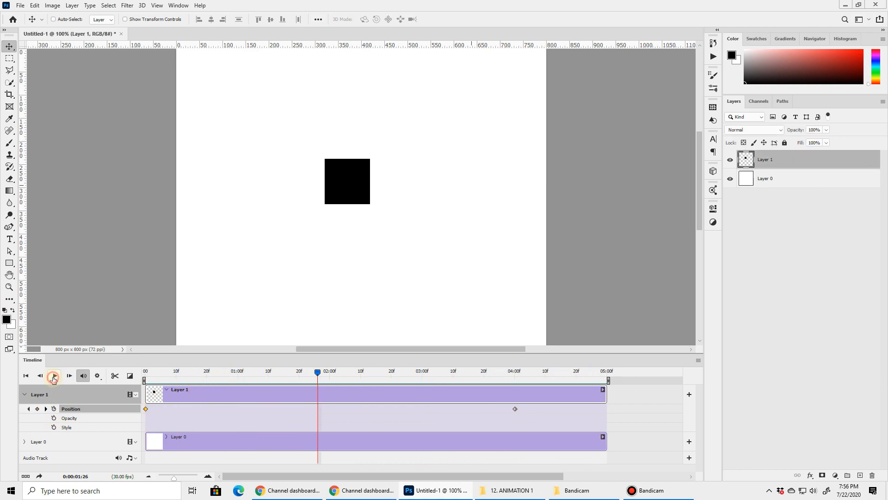
left_click(24, 376)
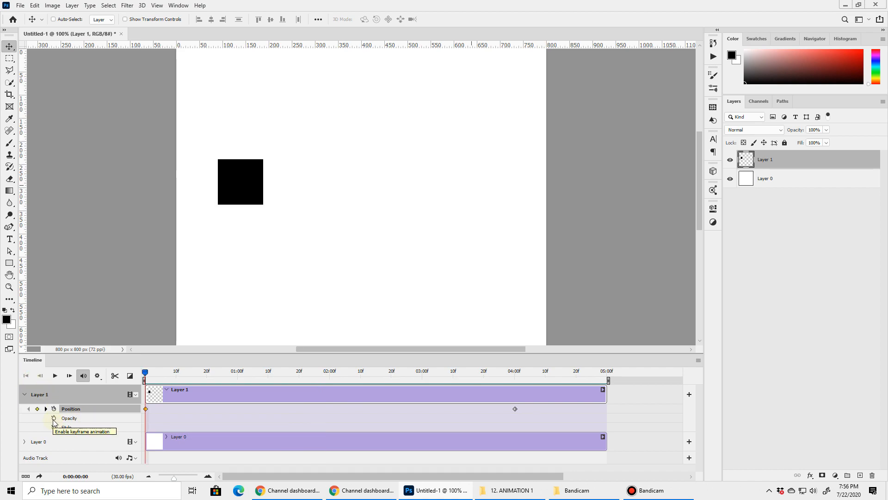
left_click(54, 418)
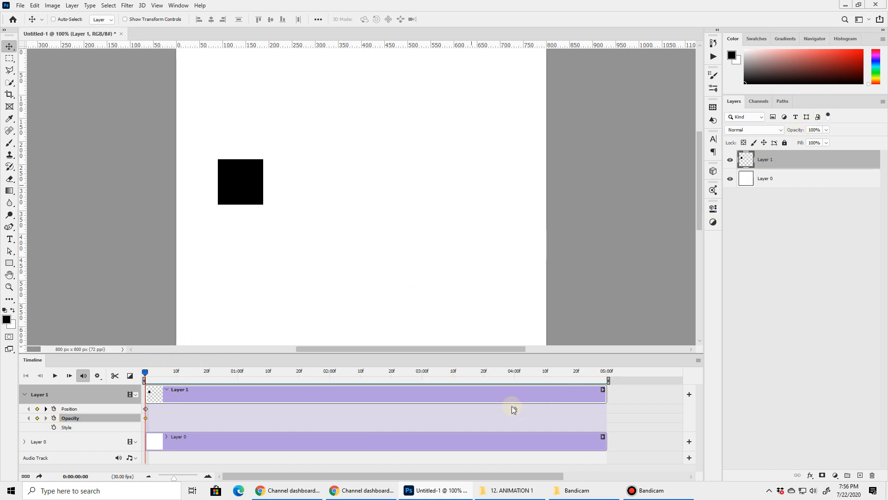
left_click_drag(145, 372, 487, 380)
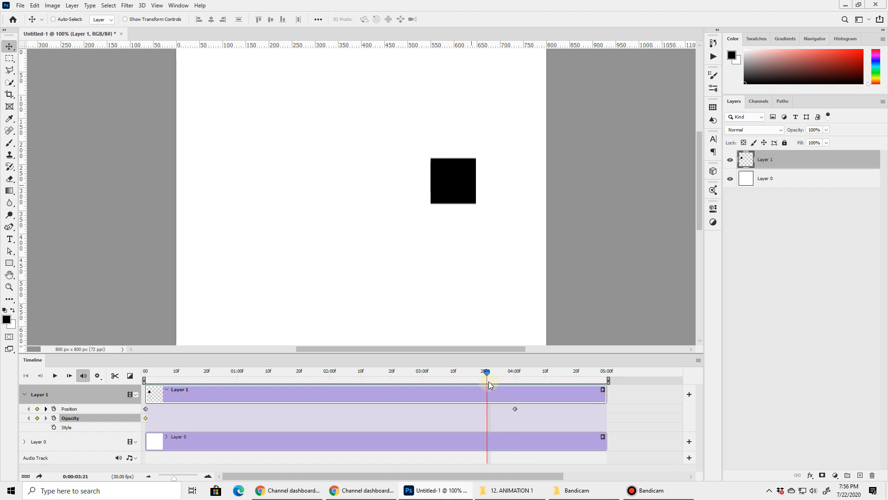
left_click(74, 410)
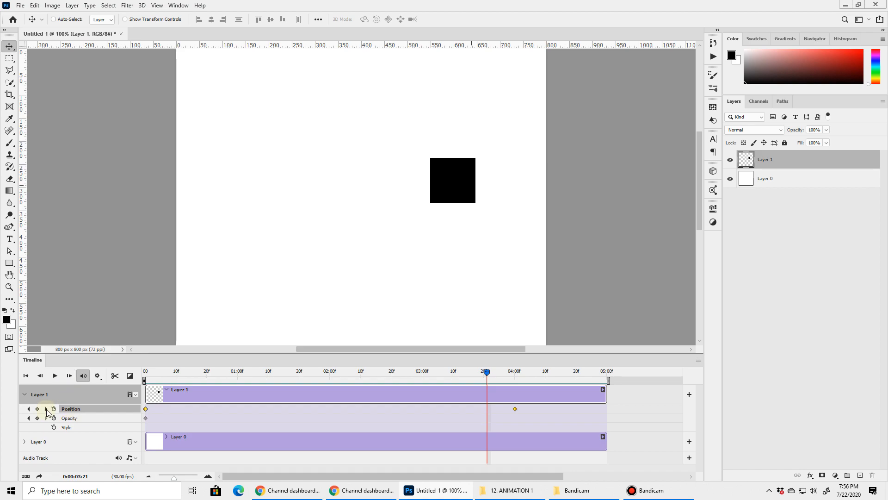
left_click(46, 409)
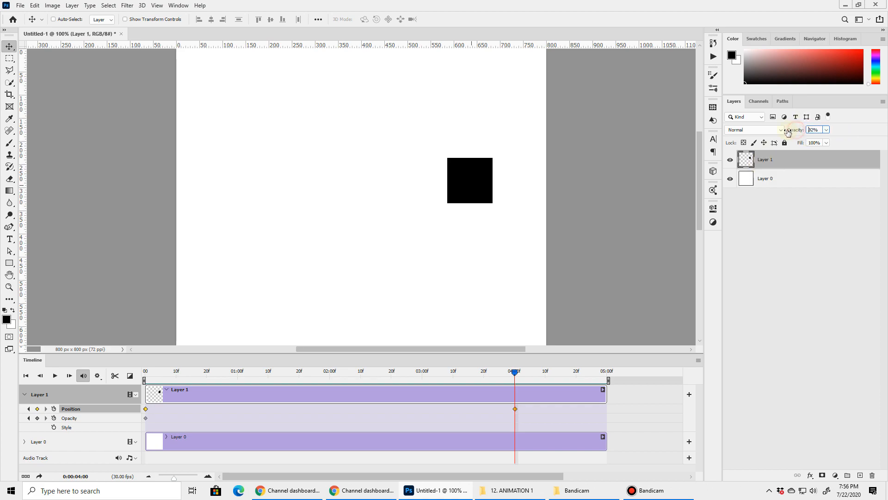
left_click_drag(792, 130, 663, 130)
left_click(524, 420)
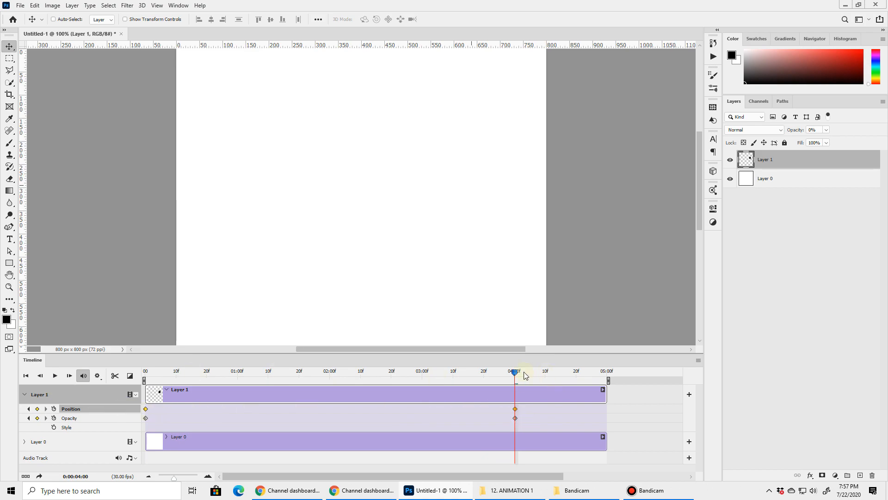
Step: Play back the square's combined movement and fade from the timeline's start, and stop the playback
left_click_drag(515, 372, 107, 370)
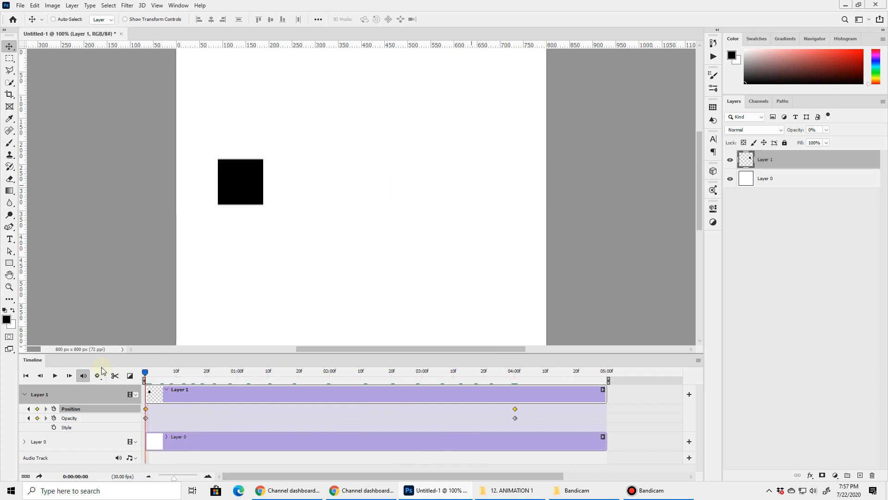
left_click(55, 376)
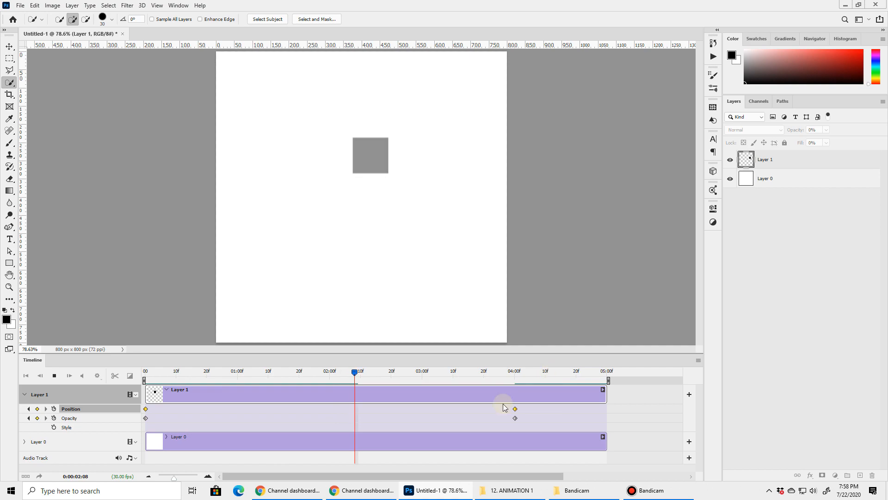
key("space")
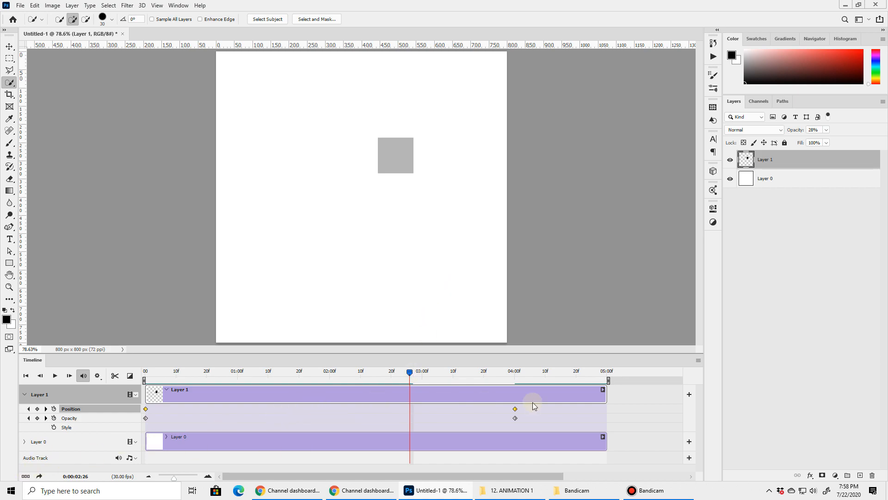
Step: Remove all of Layer 1's position and opacity keyframes and set its layer opacity to 100%
left_click(53, 409)
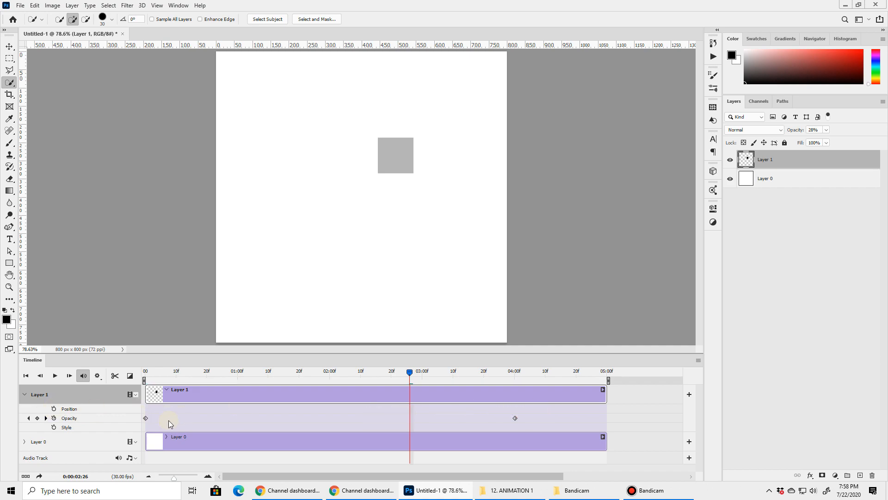
left_click(53, 418)
left_click(407, 373)
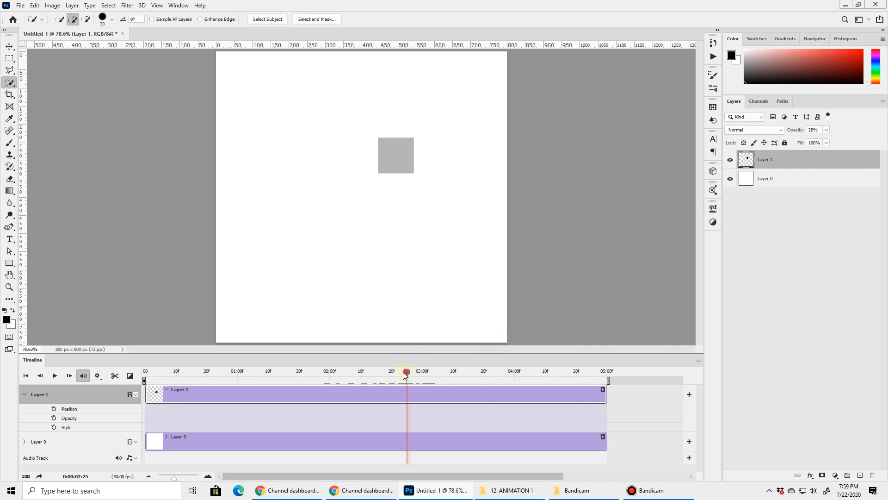
left_click_drag(407, 374, 413, 373)
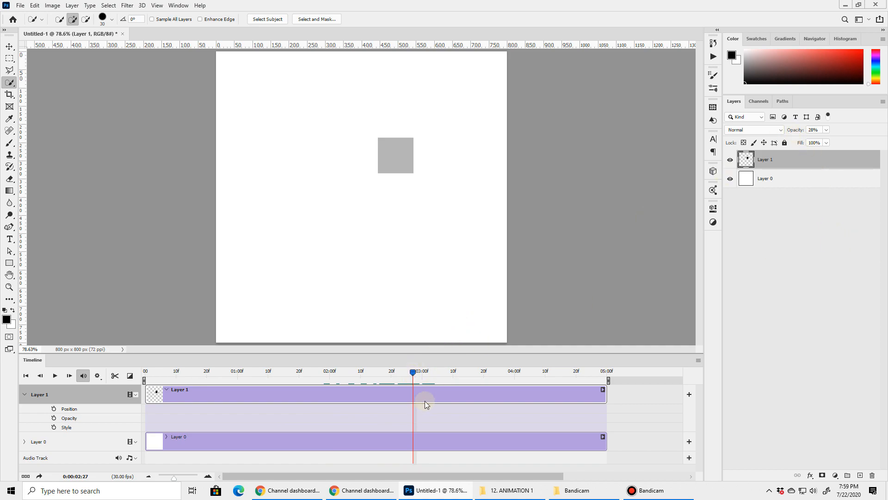
left_click_drag(792, 131, 887, 135)
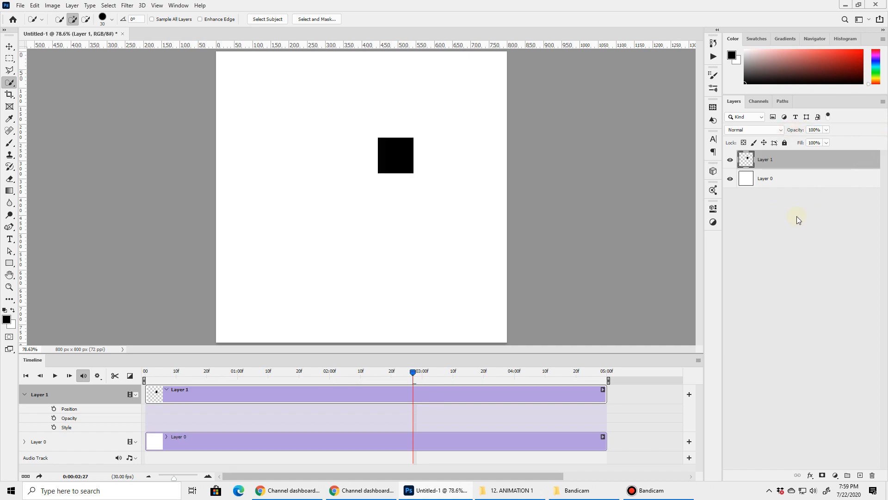
Step: Convert Layer 1 to a smart object and expand its animation properties in the timeline
right_click(787, 156)
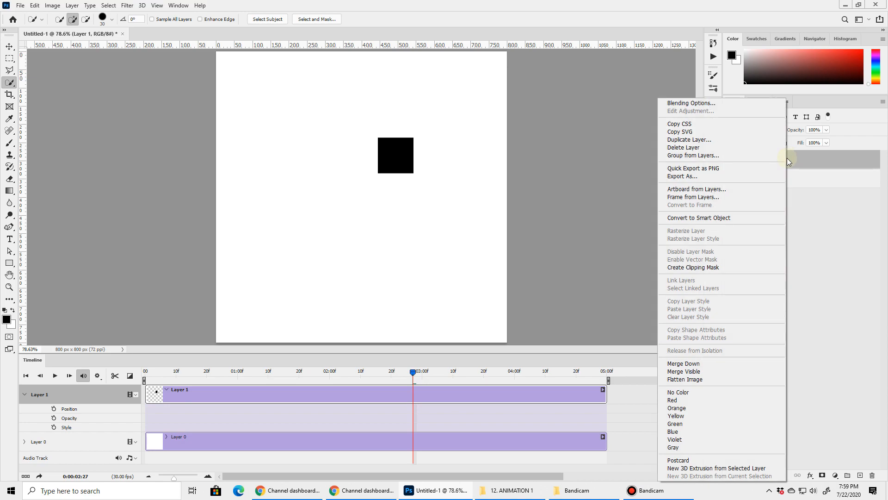
left_click(694, 220)
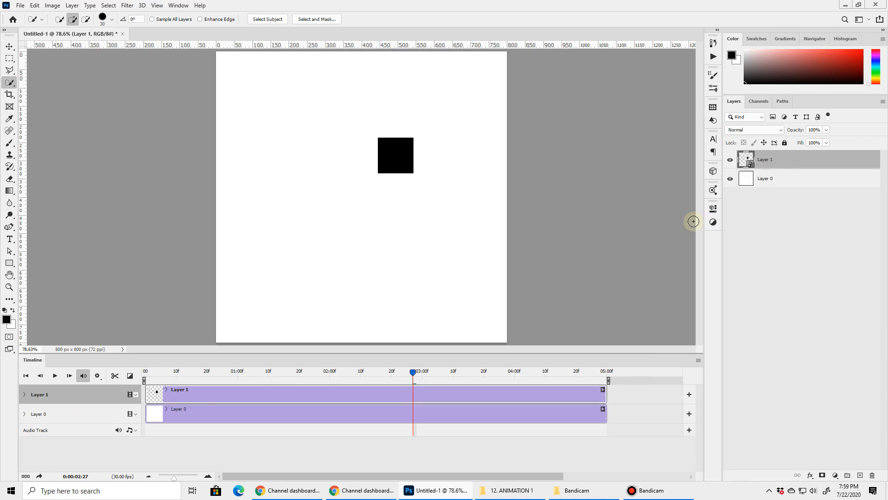
left_click(24, 395)
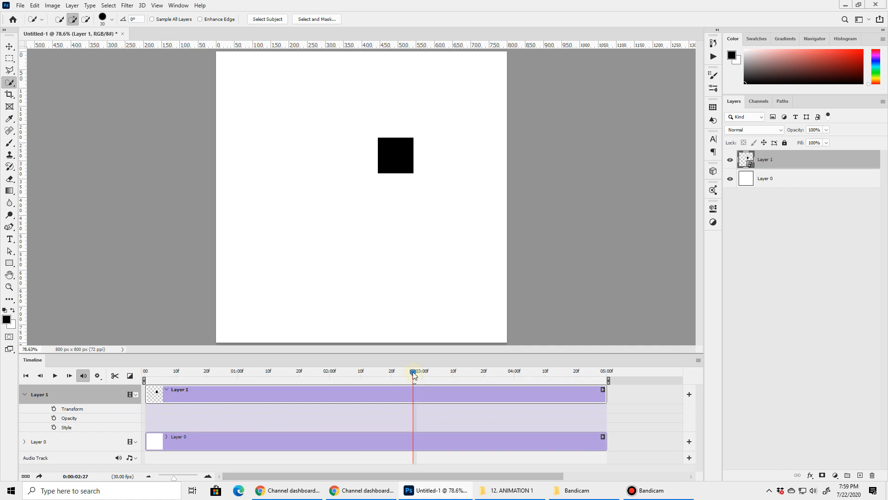
Step: Add a Transform keyframe to Layer 1 at 0:00:00:00 and move the square's centre to about X 94 px, Y 389 px
left_click_drag(414, 375, 136, 393)
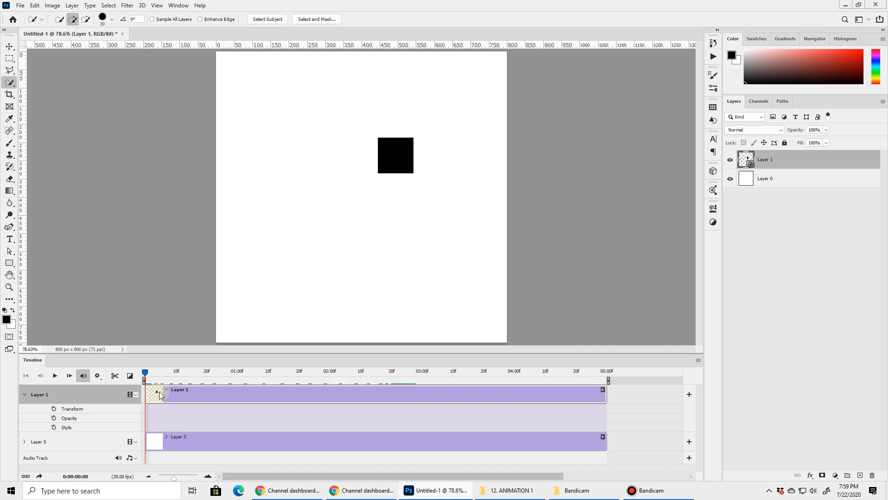
left_click(54, 409)
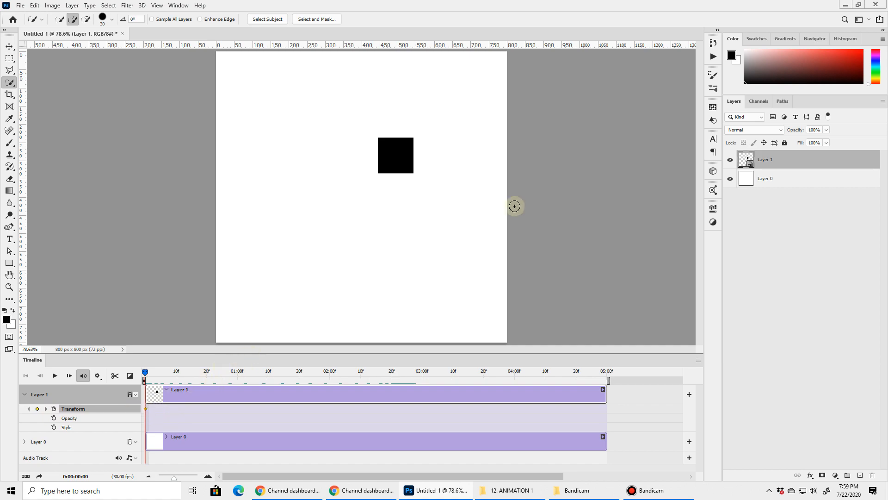
left_click(8, 46)
left_click_drag(403, 157, 258, 194)
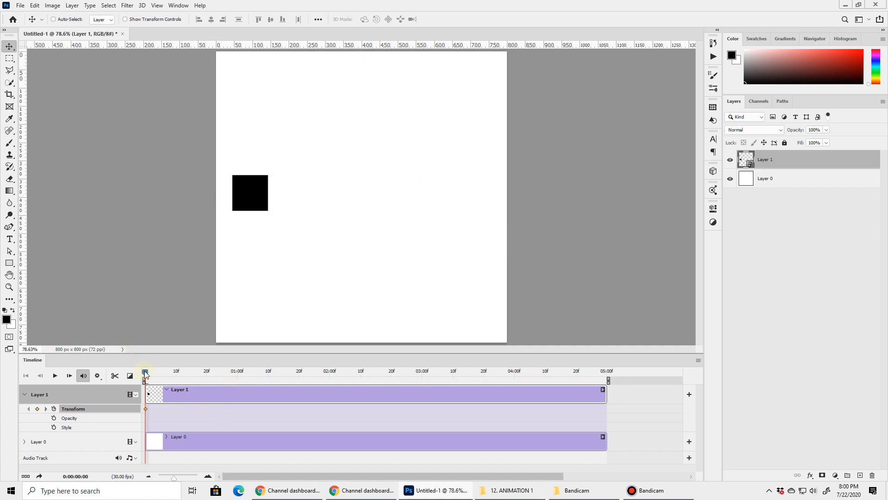
Step: At 0:00:03:00, move the square about 574 px to the right with Free Transform, and play back the Transform animation
left_click_drag(145, 373, 344, 382)
left_click_drag(447, 385, 422, 386)
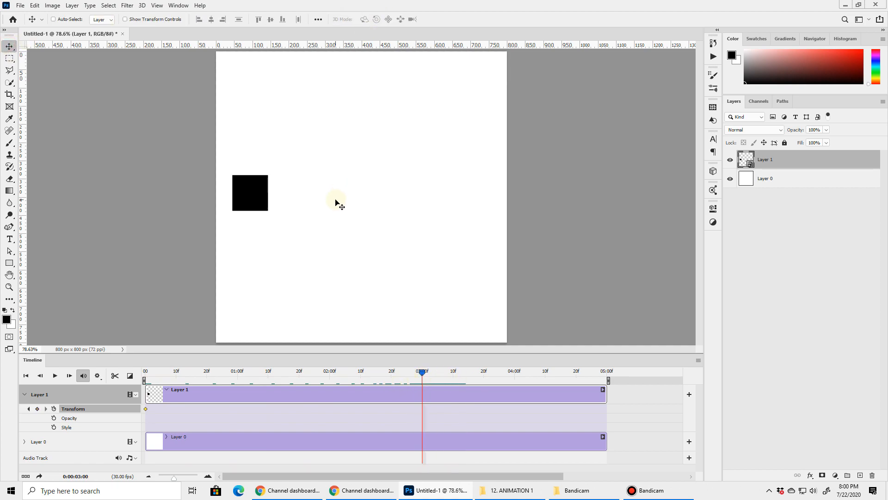
key("ctrl")
key("ctrl+t")
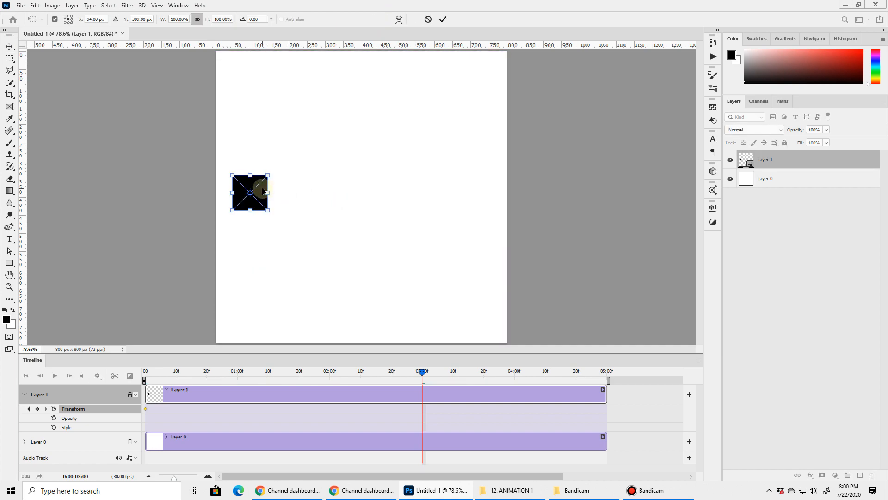
left_click_drag(258, 187, 467, 190)
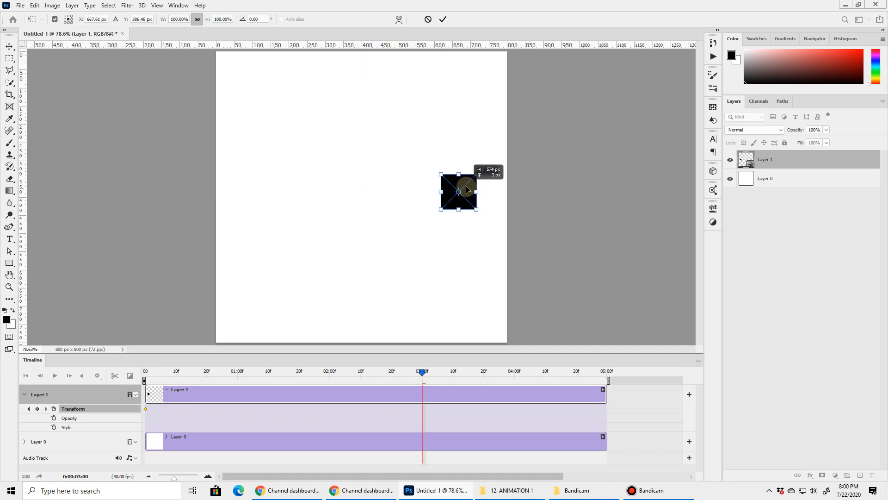
left_click_drag(468, 188, 467, 189)
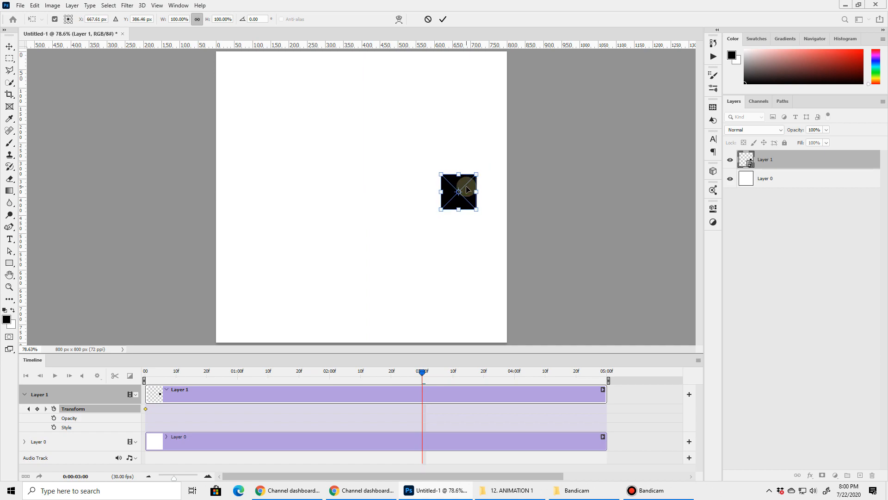
left_click(443, 18)
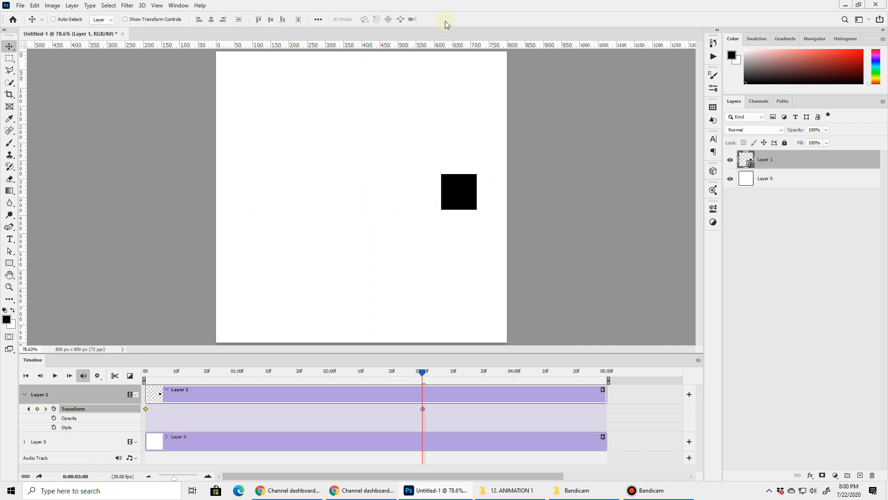
left_click(54, 376)
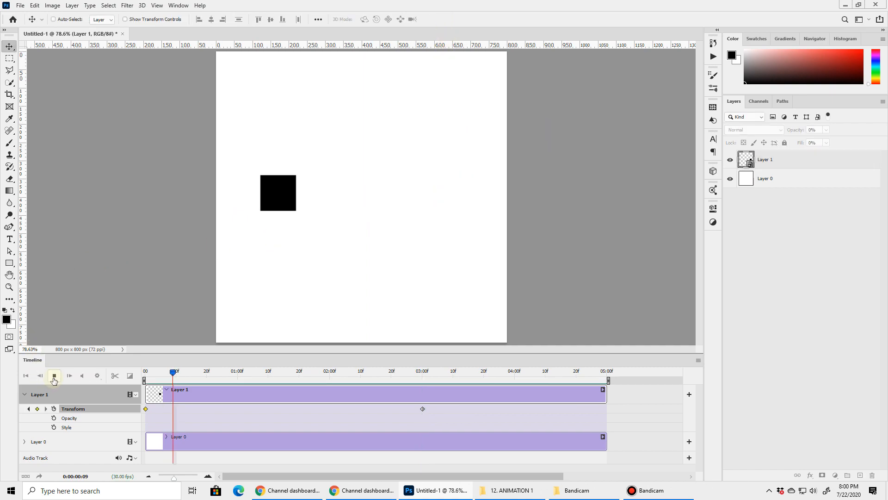
left_click(54, 375)
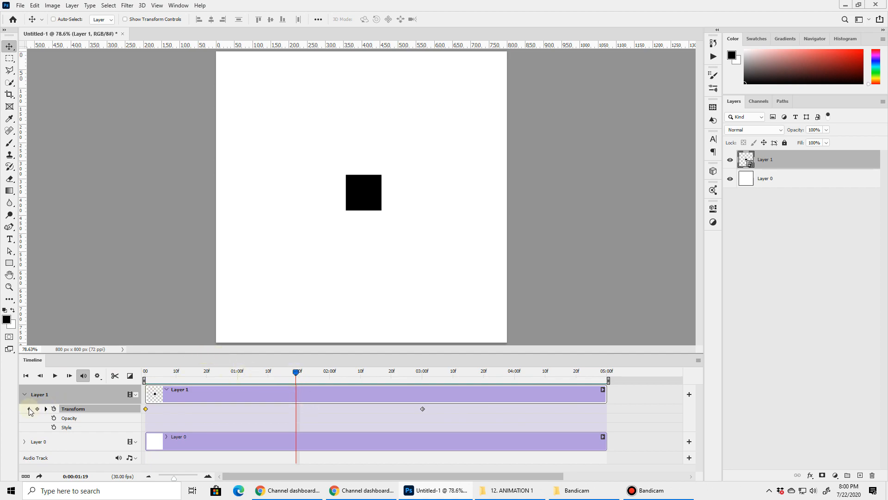
Step: At the 0:00:03:00 Transform keyframe, scale the square to 10% in width and height
left_click(47, 409)
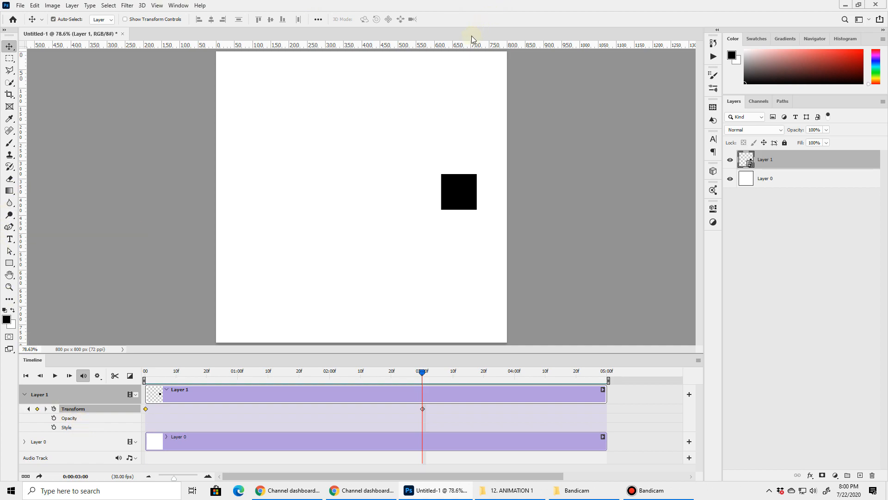
key("ctrl+t")
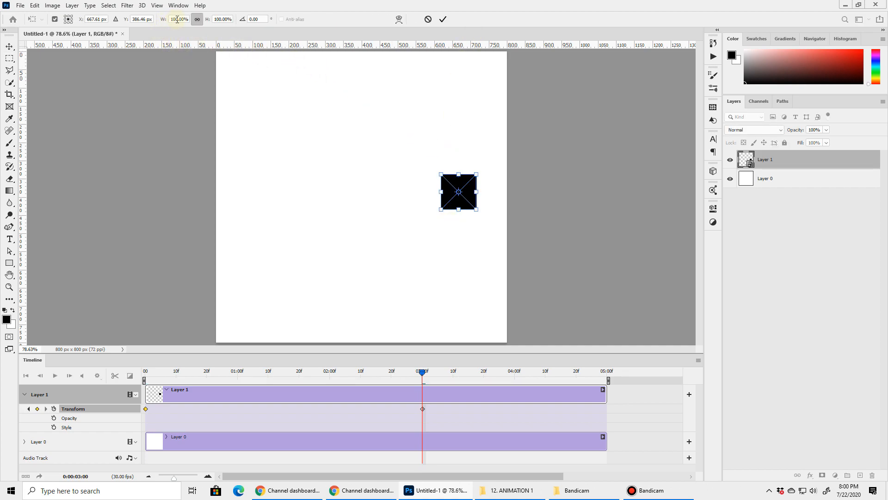
left_click_drag(176, 19, 154, 19)
type("1")
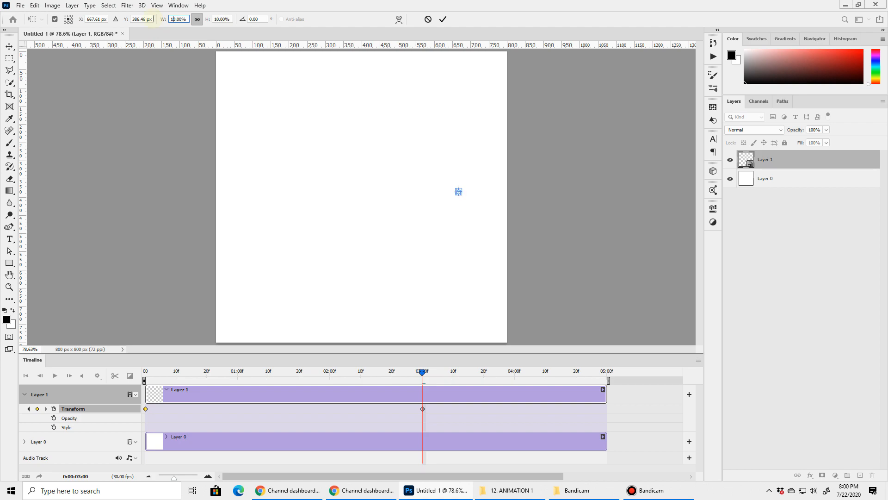
left_click(443, 19)
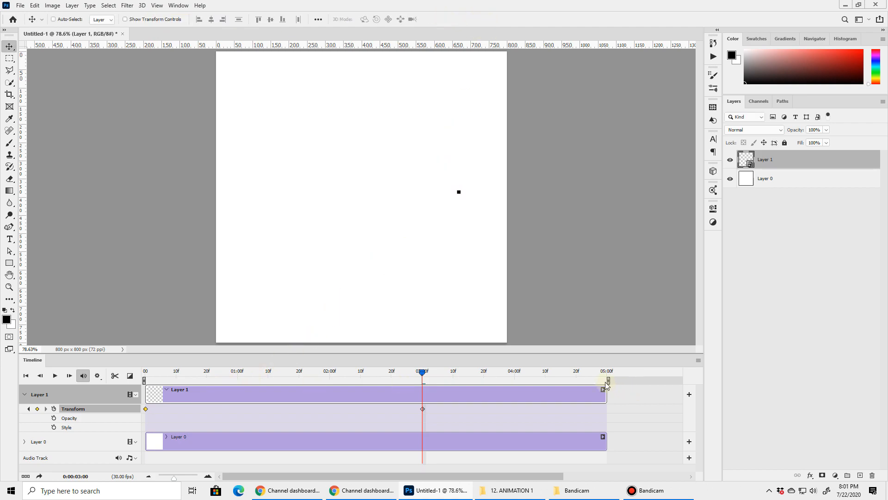
Step: Play back the square's moving and shrinking animation from the timeline's start, and stop the playback
left_click(54, 375)
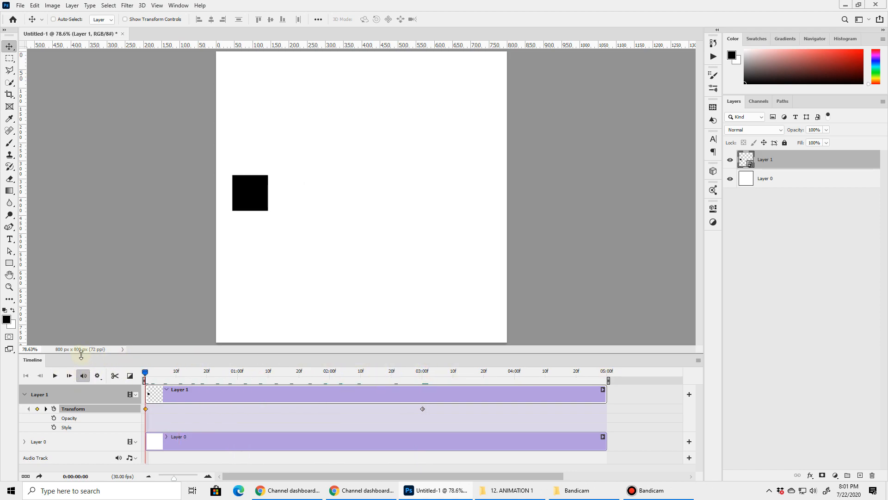
left_click(54, 376)
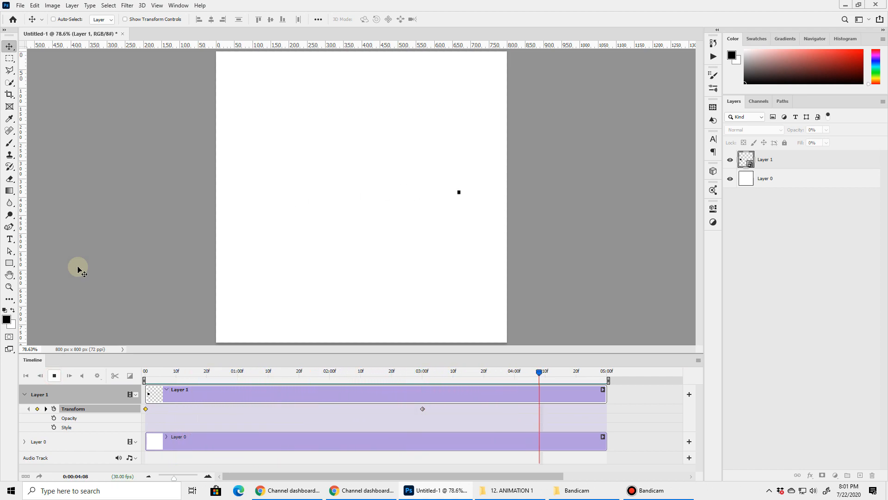
key("space")
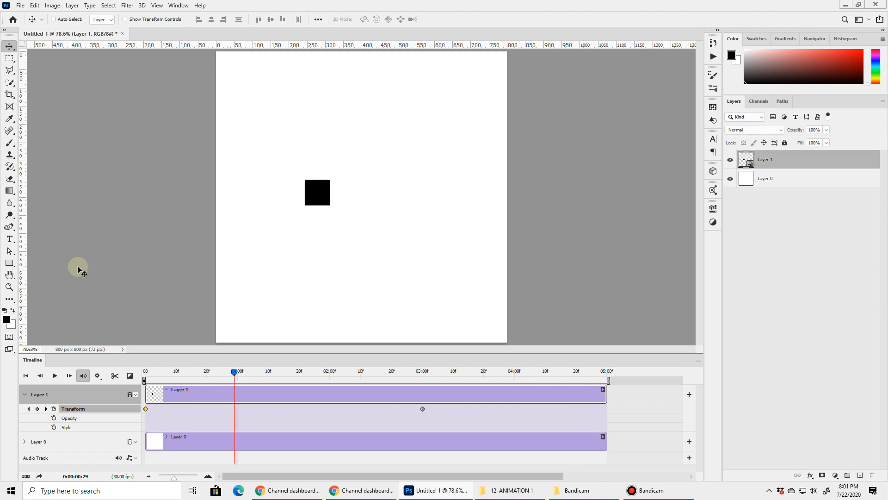
Step: Delete Layer 1 with the animated square from the document
left_click_drag(791, 166, 873, 475)
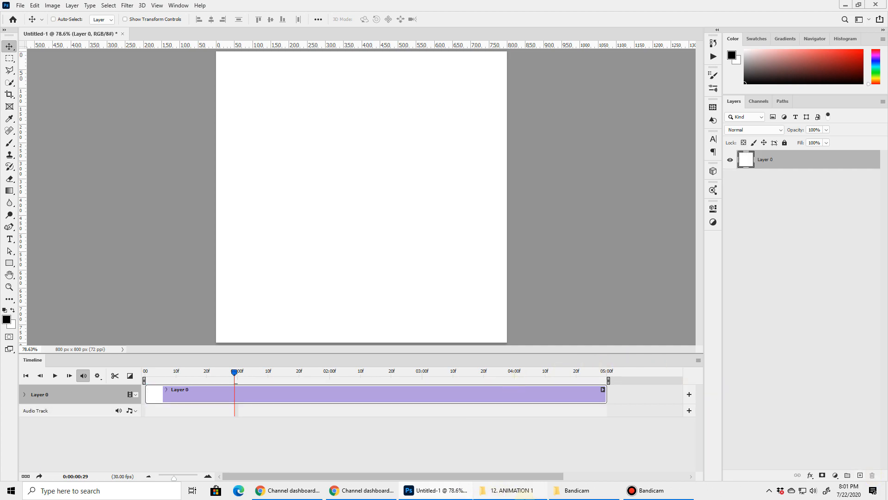
Step: Place the basketball-155997 image from the 12. ANIMATION 1 folder and scale it to 36.69% in width and height
left_click(508, 491)
left_click_drag(158, 105, 398, 325)
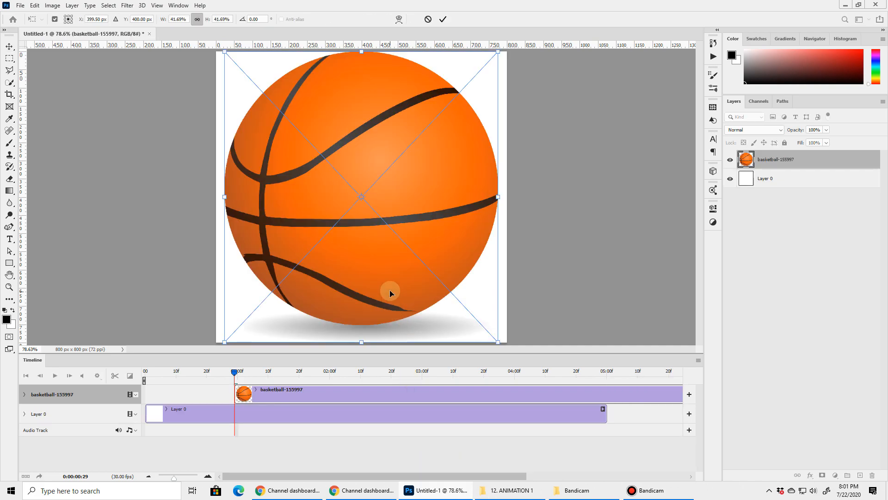
left_click(443, 19)
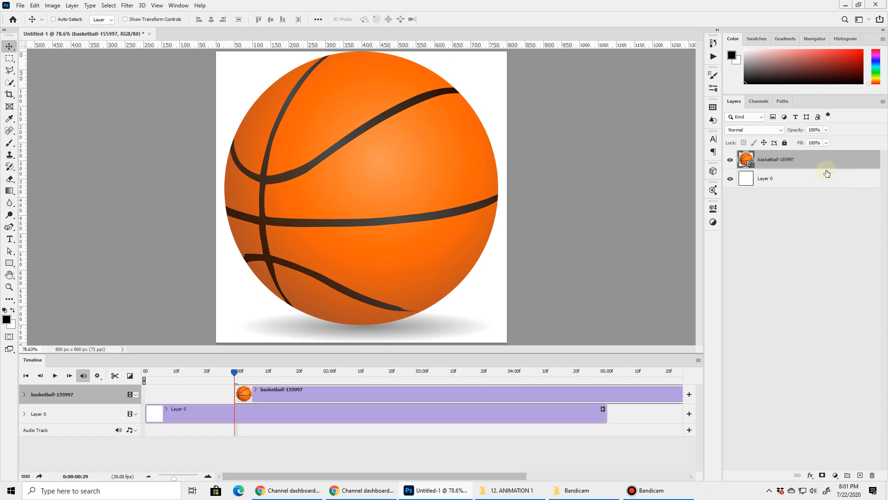
key("ctrl+t")
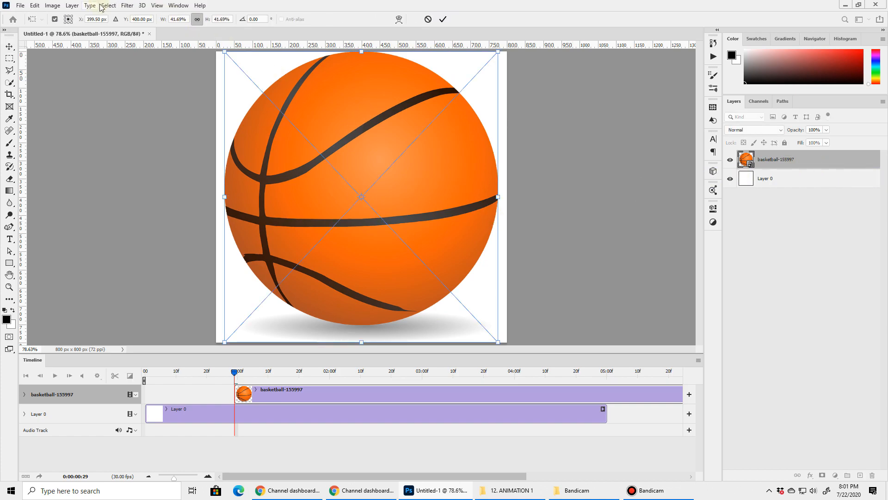
left_click_drag(164, 20, 161, 20)
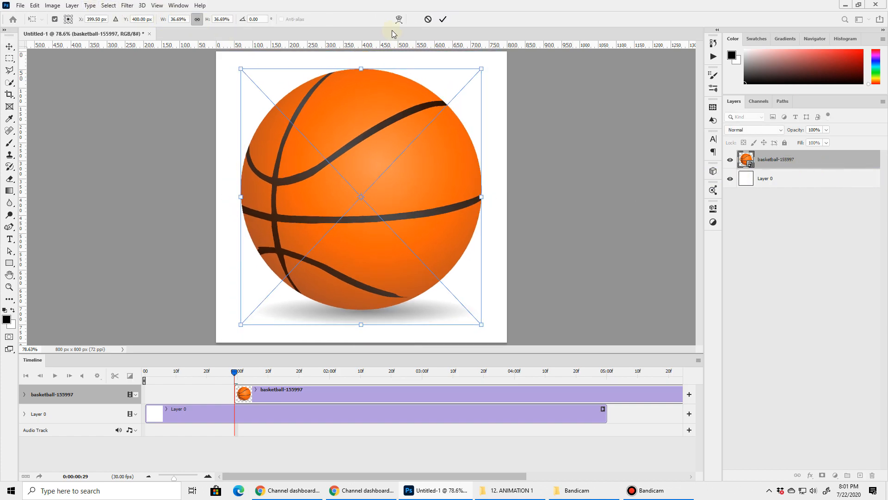
left_click(443, 19)
Step: Rasterize the basketball layer, and remove the ball's shadow with an applied layer mask made from a quick selection of the ball
right_click(810, 160)
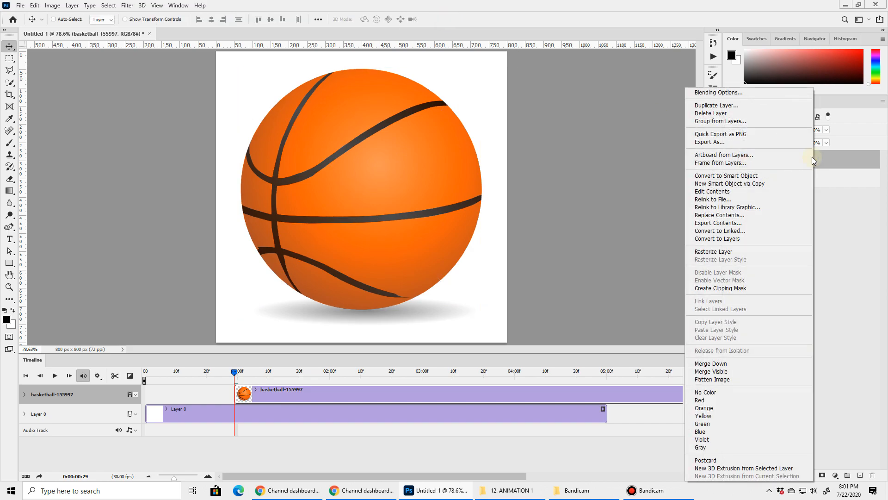
left_click(722, 252)
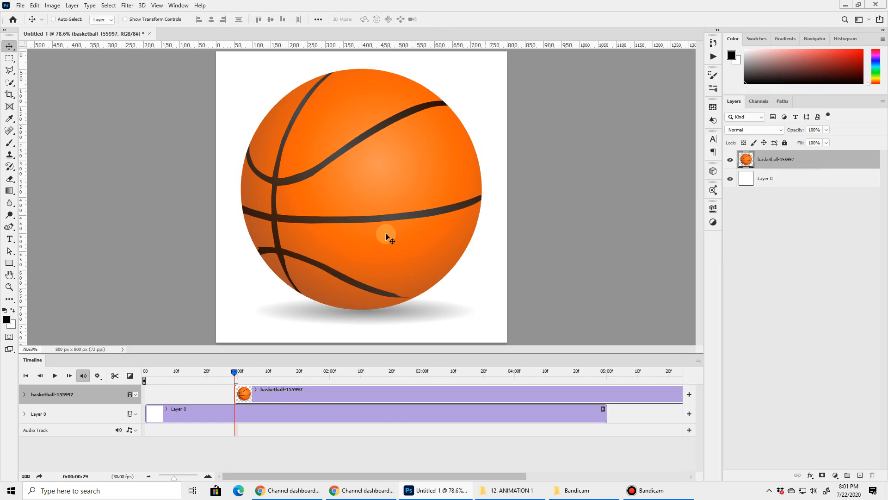
left_click(9, 82)
mouse_move(238, 132)
left_mouse_down()
mouse_move(367, 194)
mouse_move(362, 141)
mouse_move(312, 140)
mouse_move(295, 160)
mouse_move(266, 150)
mouse_move(271, 221)
mouse_move(294, 268)
mouse_move(336, 278)
mouse_move(391, 246)
left_mouse_up()
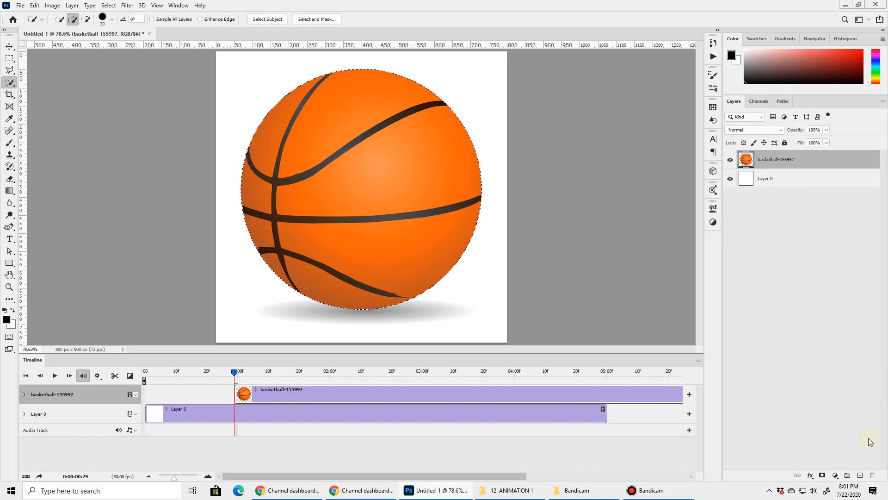
left_click(822, 475)
right_click(768, 160)
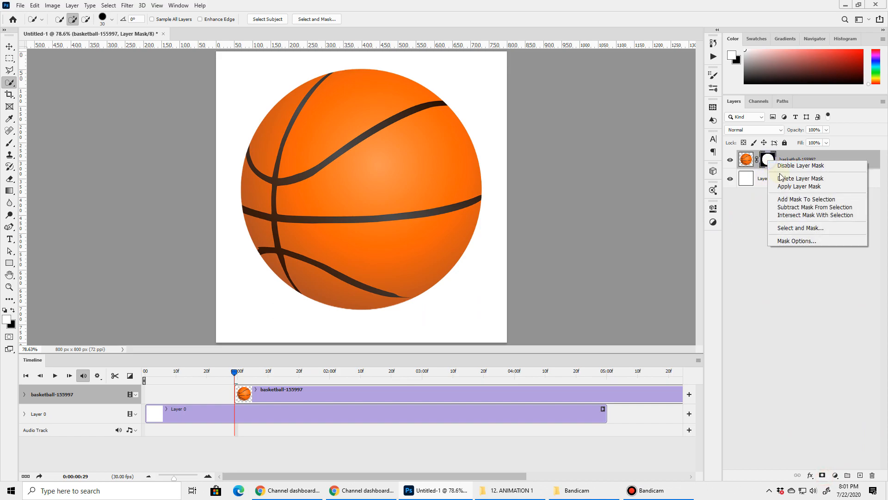
left_click(795, 189)
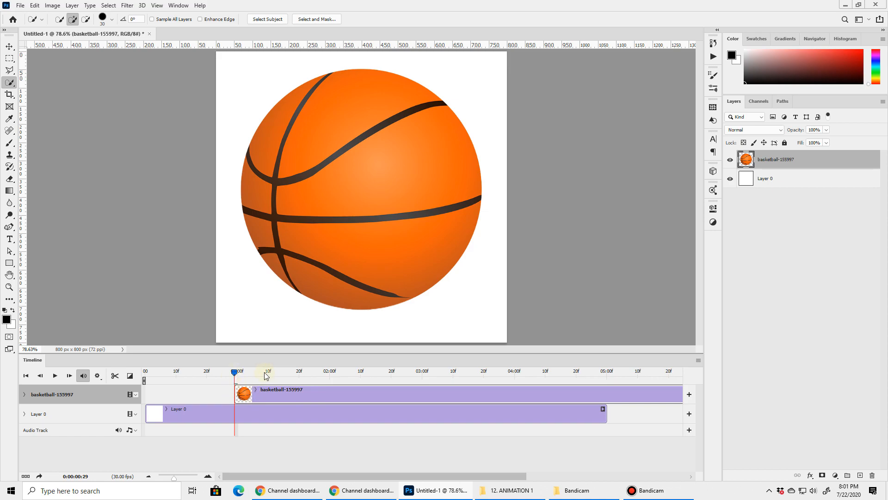
Step: Move the basketball clip to the start of the timeline and convert its layer to a smart object
mouse_move(341, 398)
left_mouse_down()
mouse_move(252, 400)
mouse_move(265, 397)
left_mouse_up()
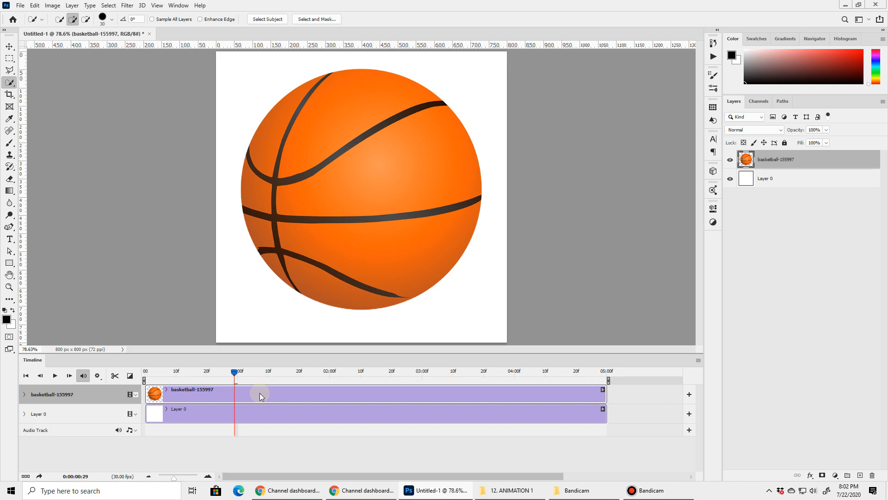
right_click(794, 159)
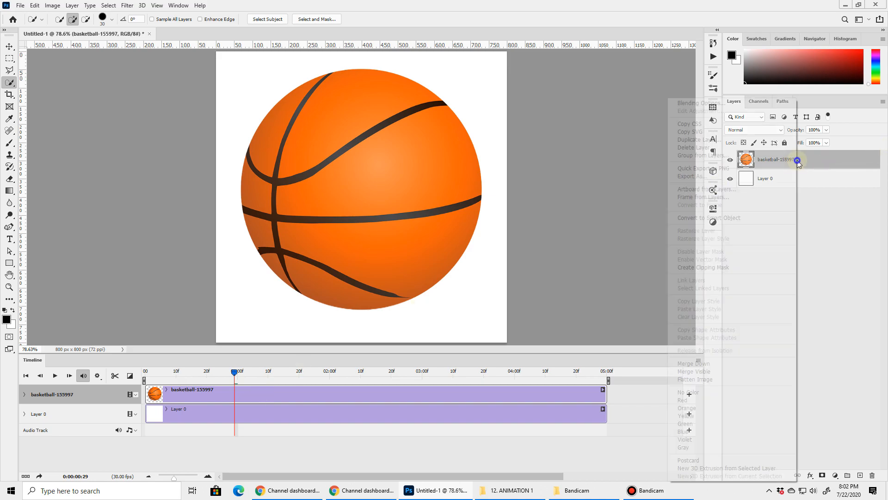
left_click(736, 215)
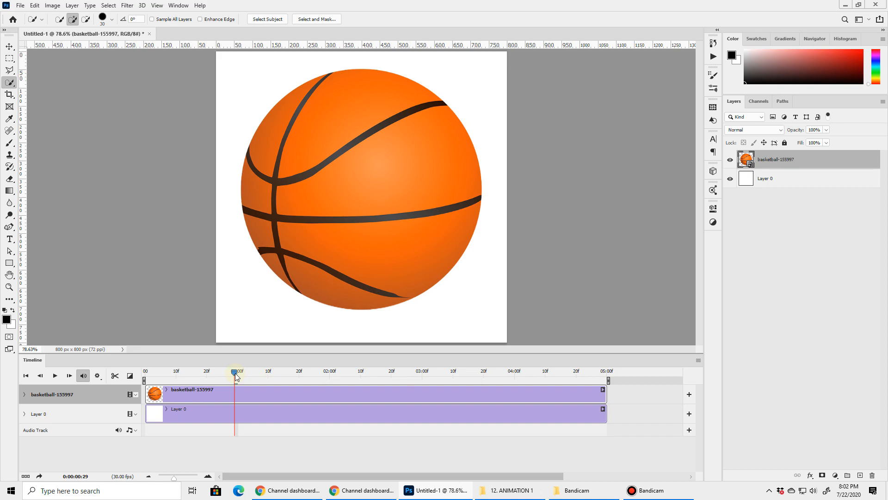
Step: Scale the basketball smart object to 25% in width and height with Free Transform
key("ctrl+t")
left_click_drag(164, 20, 126, 32)
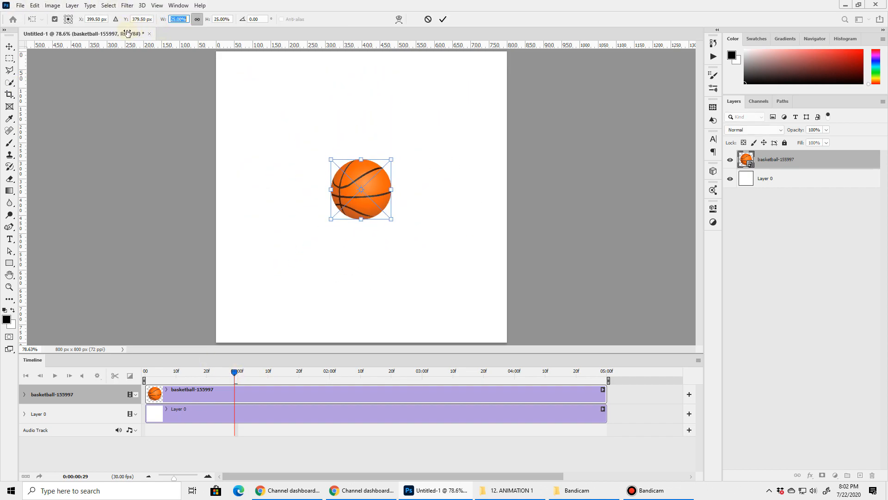
left_click(443, 22)
Step: Add a new layer above the basketball and set the Brush tool's foreground colour to red, ff0000
left_click(860, 475)
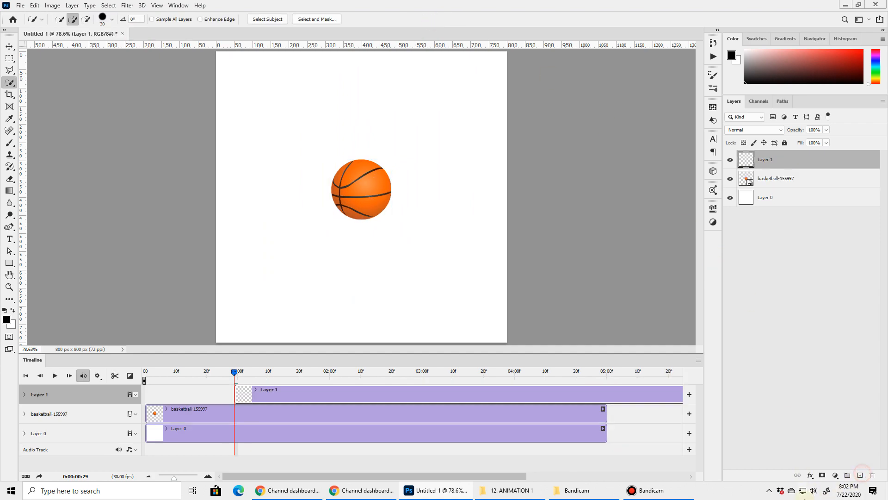
left_click(10, 143)
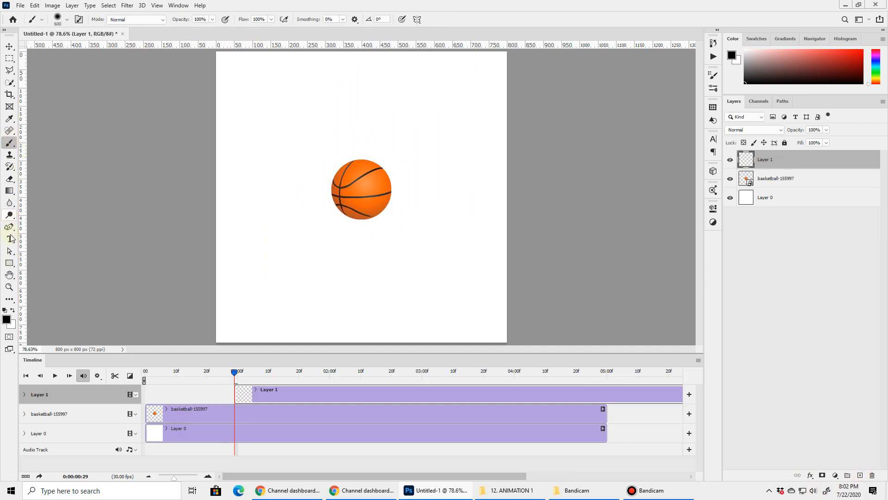
left_click(7, 319)
left_click_drag(740, 95, 766, 84)
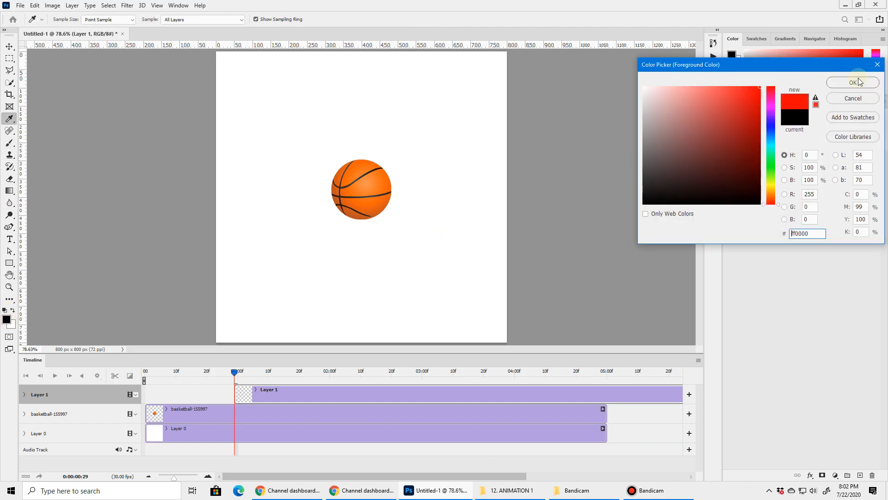
left_click(858, 82)
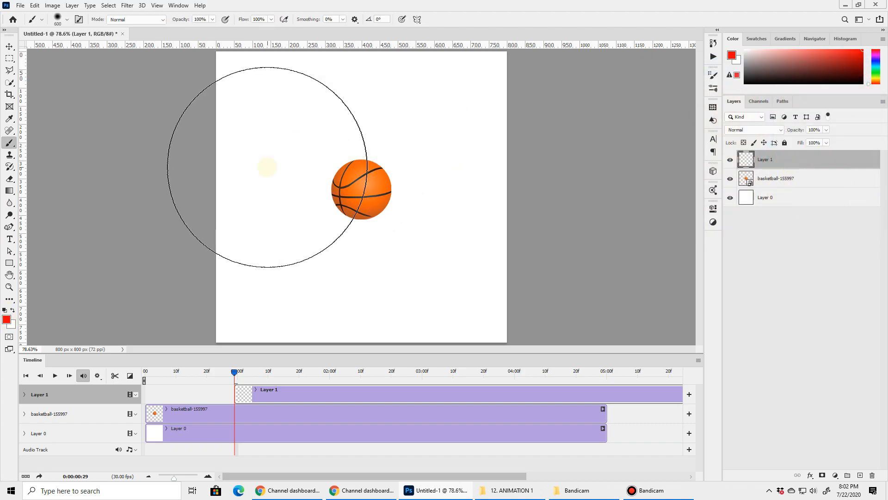
Step: Paint a red V-shaped bounce path across the canvas with a brush of about 35 px, and delete the painted Layer 1
key("bracketleft")
key("bracketleft")
key("bracketleft")
key("bracketleft")
key("bracketleft")
key("bracketleft")
key("bracketleft")
key("bracketleft")
key("bracketleft")
key("bracketleft")
key("bracketleft")
key("bracketleft")
key("bracketleft")
key("bracketleft")
key("bracketleft")
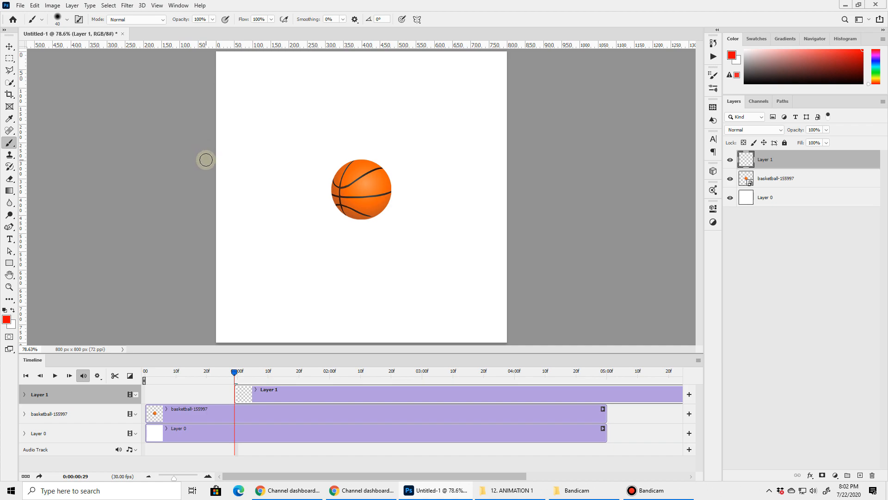
mouse_move(214, 162)
left_mouse_down()
mouse_move(365, 336)
mouse_move(520, 144)
left_mouse_up()
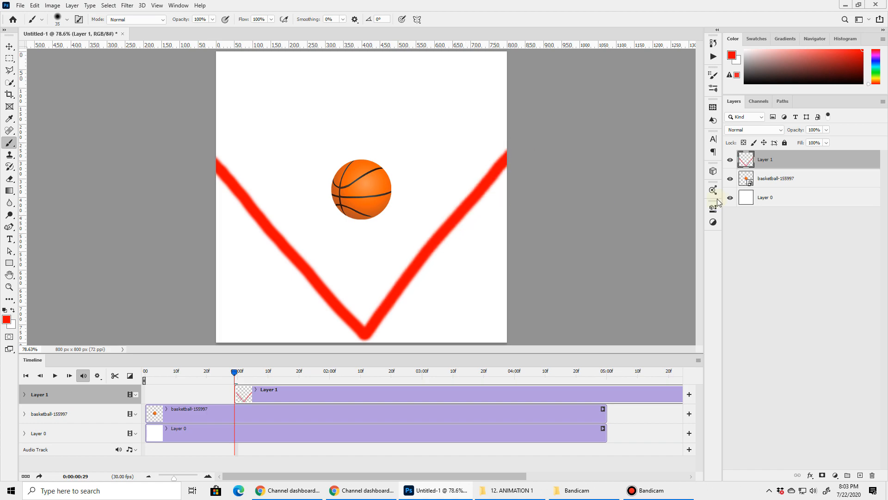
mouse_move(803, 159)
left_mouse_down()
mouse_move(837, 439)
mouse_move(873, 475)
left_mouse_up()
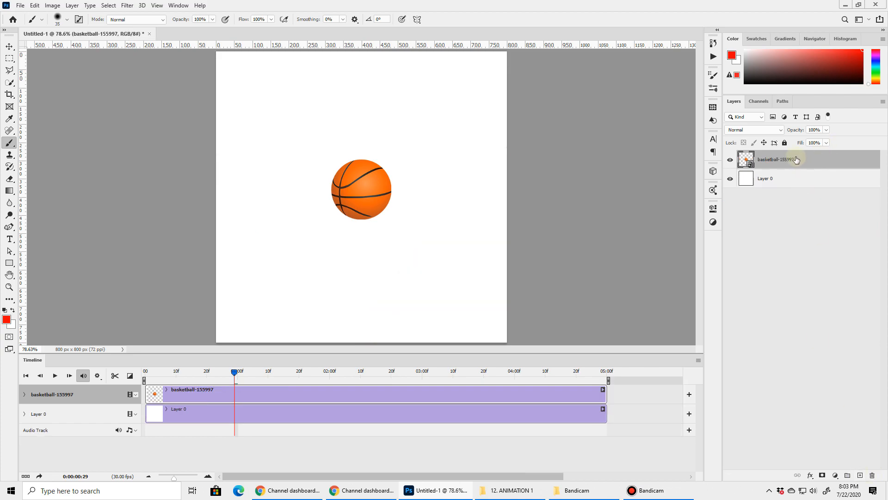
Step: Expand the basketball track's properties and enable Transform keyframes for it at 0:00:02:15
left_click(24, 395)
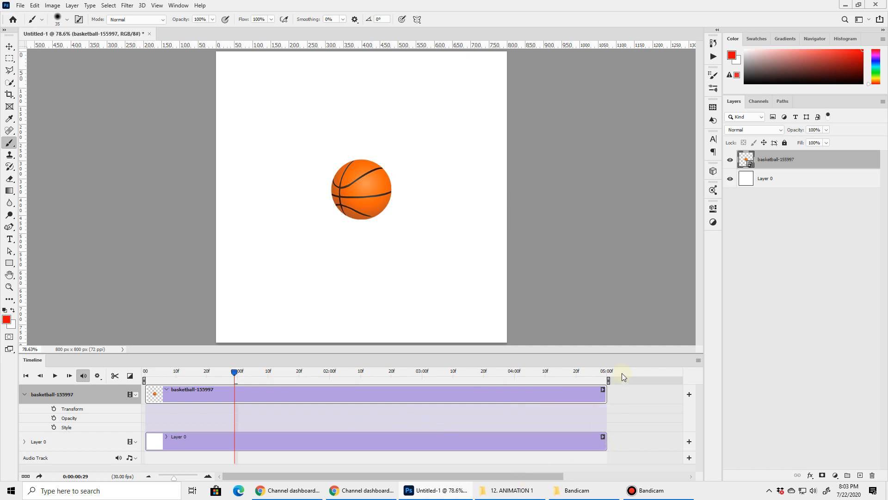
left_click_drag(174, 480, 178, 478)
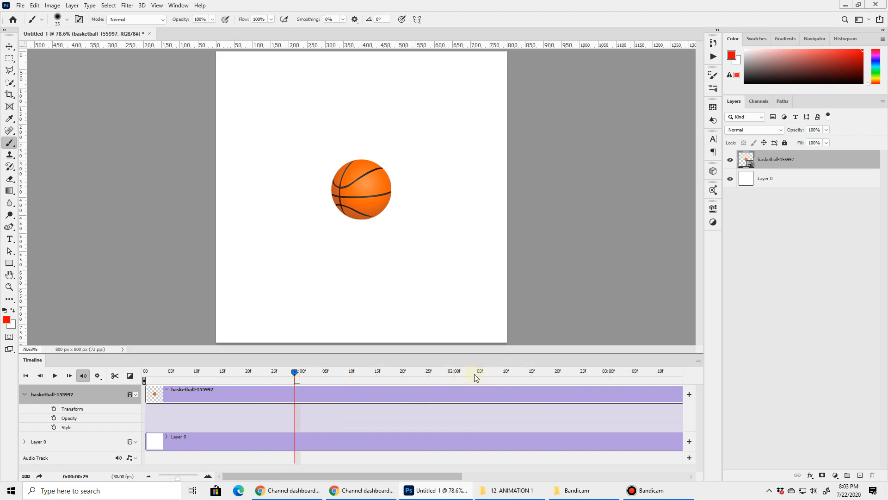
left_click(454, 373)
left_click(532, 373)
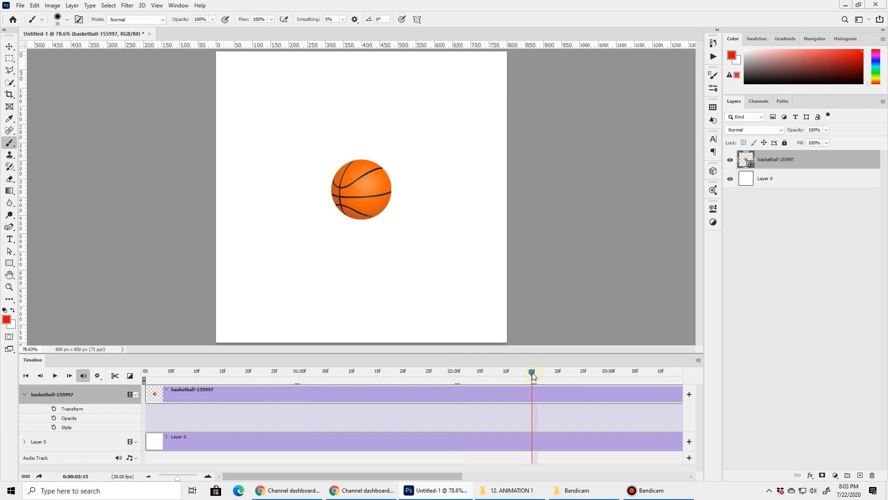
left_click(54, 408)
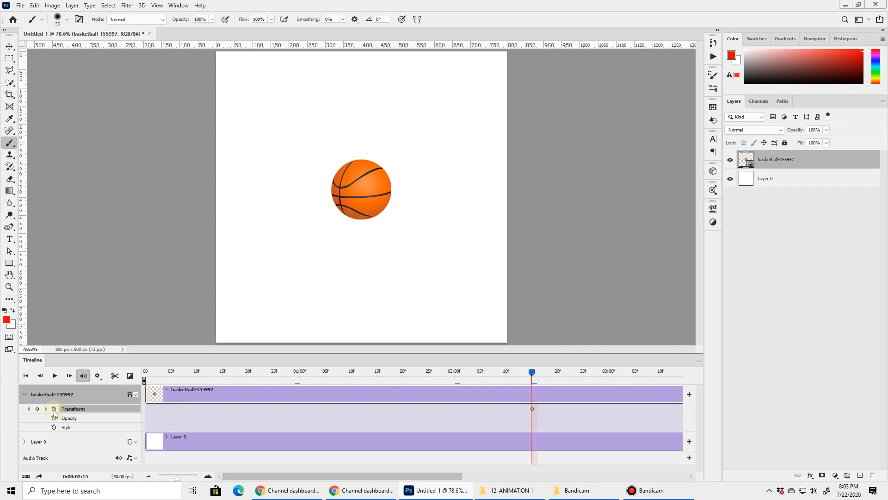
Step: At the 0:00:02:15 keyframe, move the basketball about 270 px straight down, close to the canvas's lower edge
left_click(10, 48)
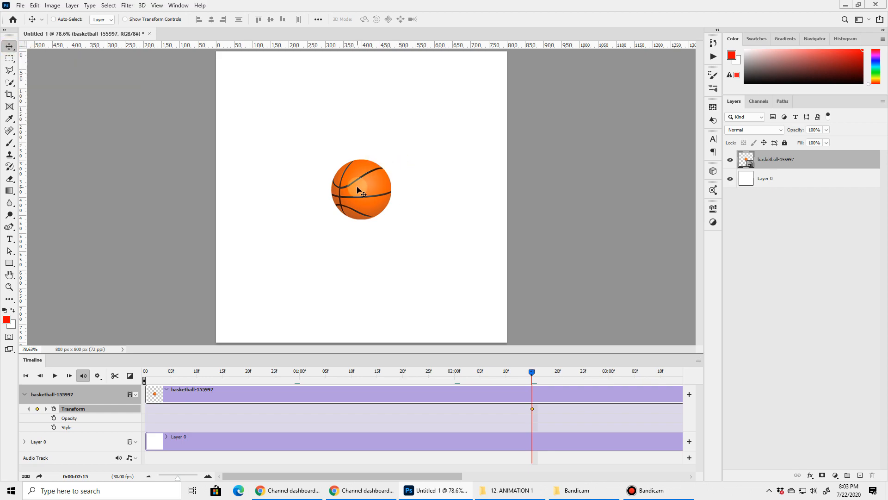
left_click_drag(357, 190, 358, 293)
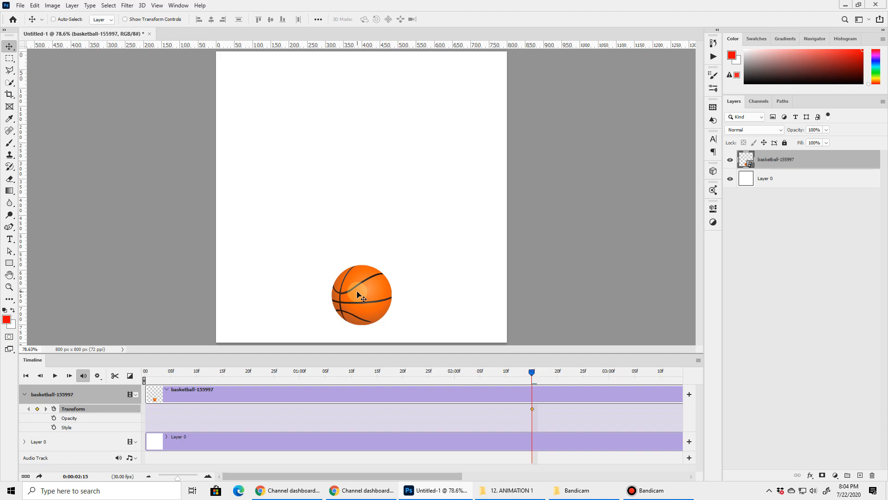
left_click_drag(358, 292, 355, 285)
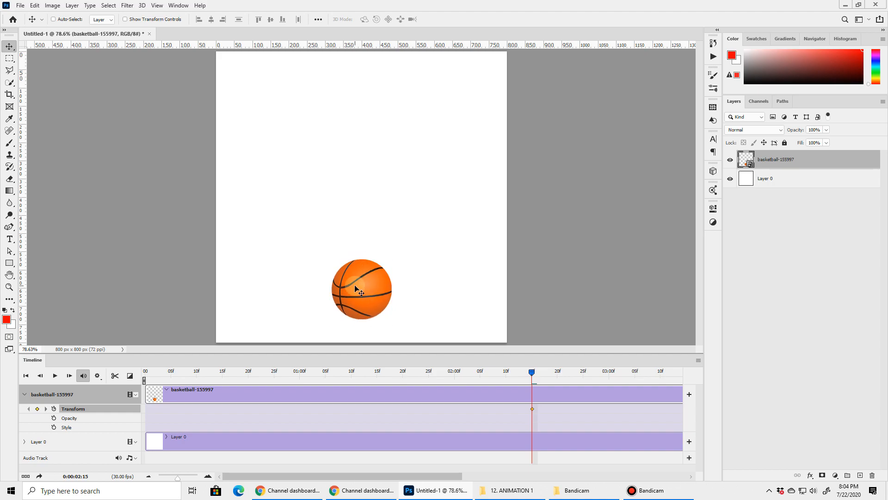
Step: At 0:00:00:00, move the basketball up and completely off the canvas's left edge, and play back the animation
left_click_drag(177, 476, 174, 480)
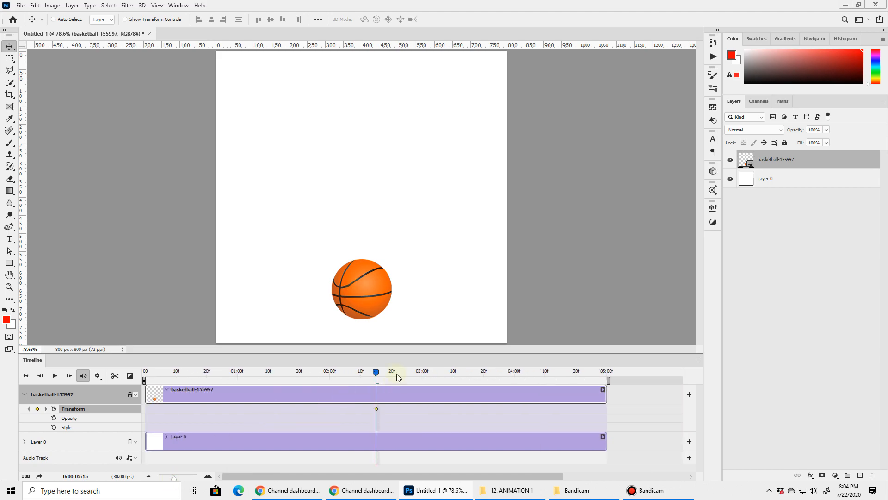
left_click_drag(377, 374, 129, 373)
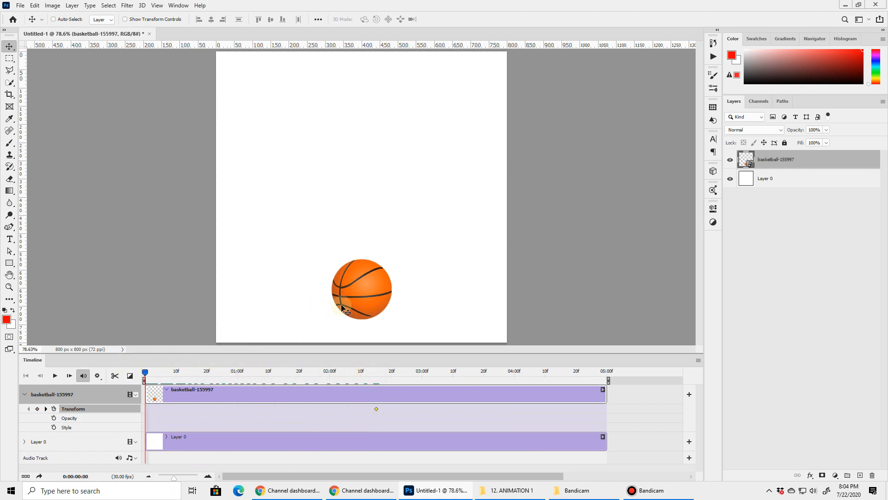
left_click_drag(356, 300, 183, 156)
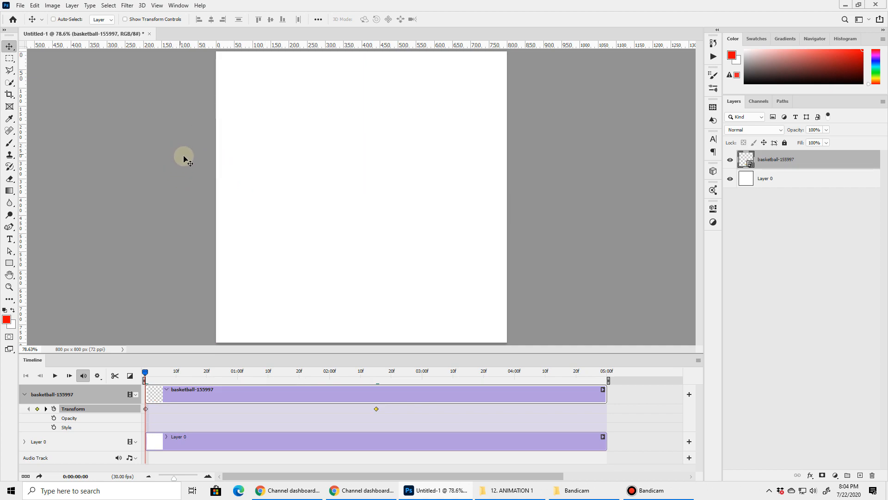
left_click(55, 376)
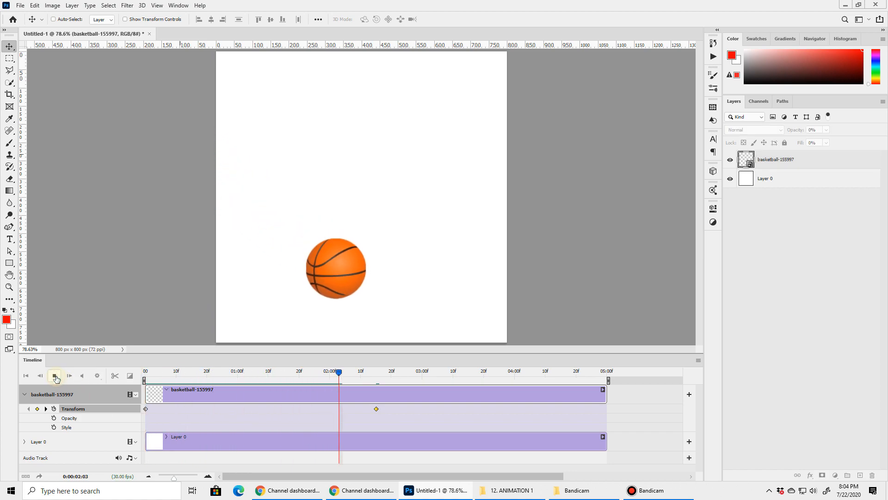
left_click(55, 376)
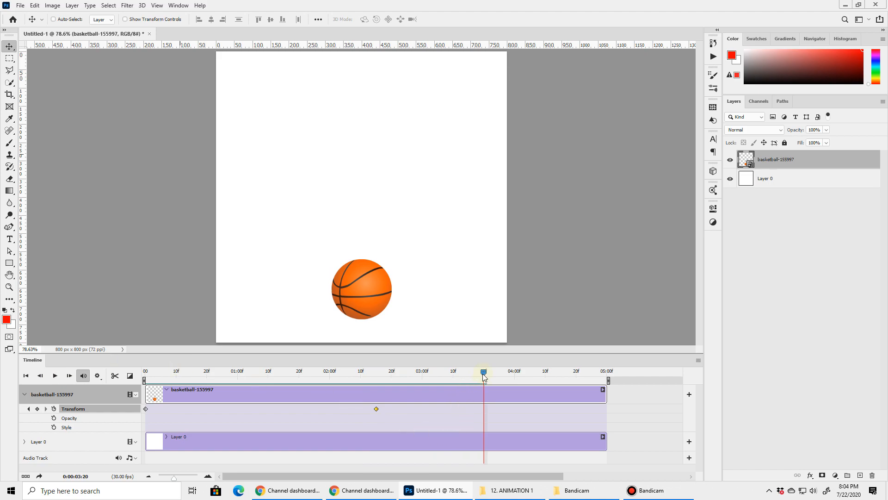
Step: At 0:00:04:29, move the basketball up and completely off the canvas's right edge, and play back the bounce
left_click_drag(484, 374, 606, 378)
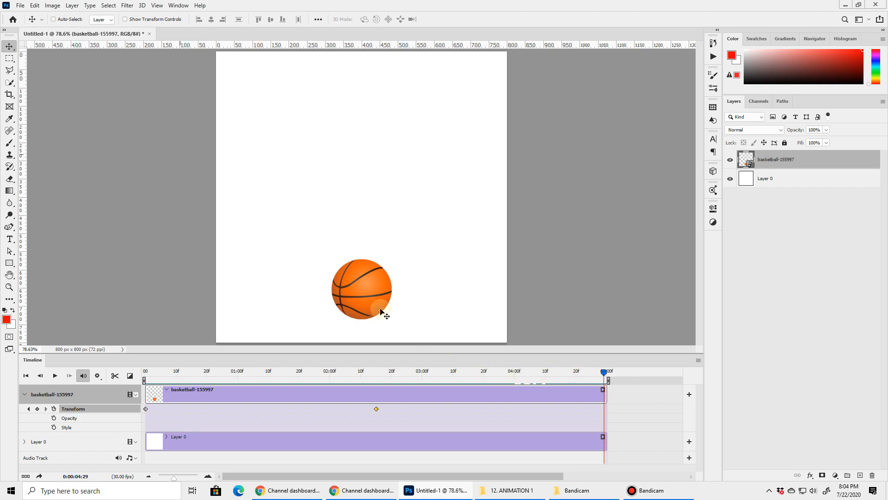
left_click_drag(366, 306, 548, 178)
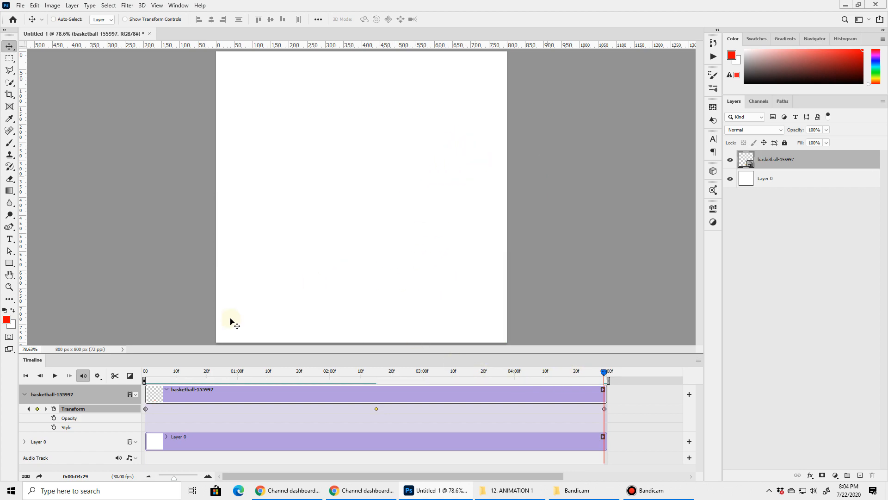
left_click(55, 375)
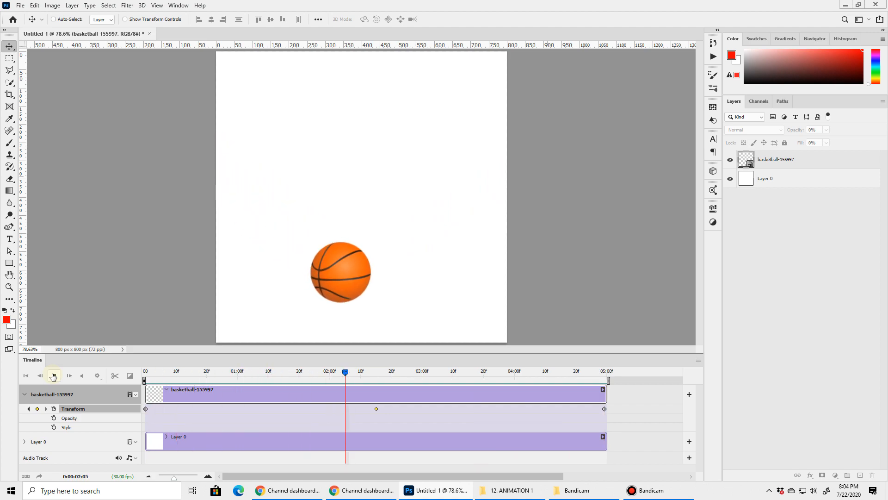
Step: Compare the basketball animation's playback with the Loop Playback option turned off and on
left_click(54, 375)
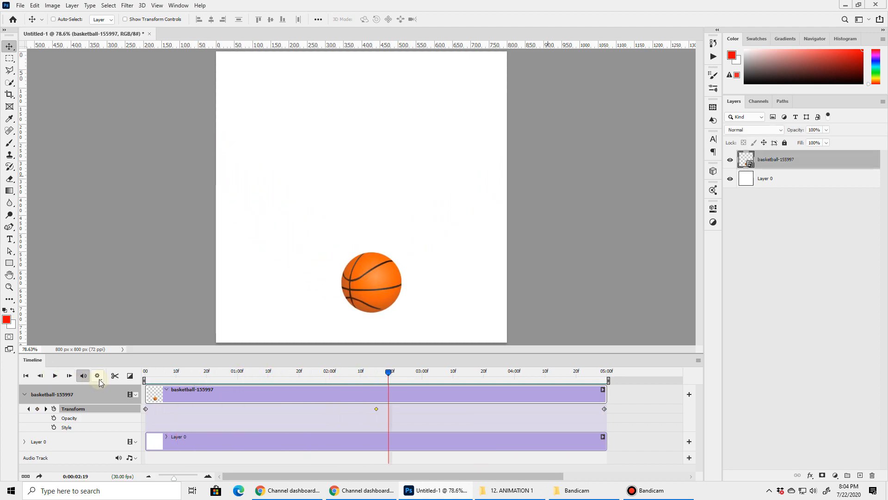
left_click(99, 379)
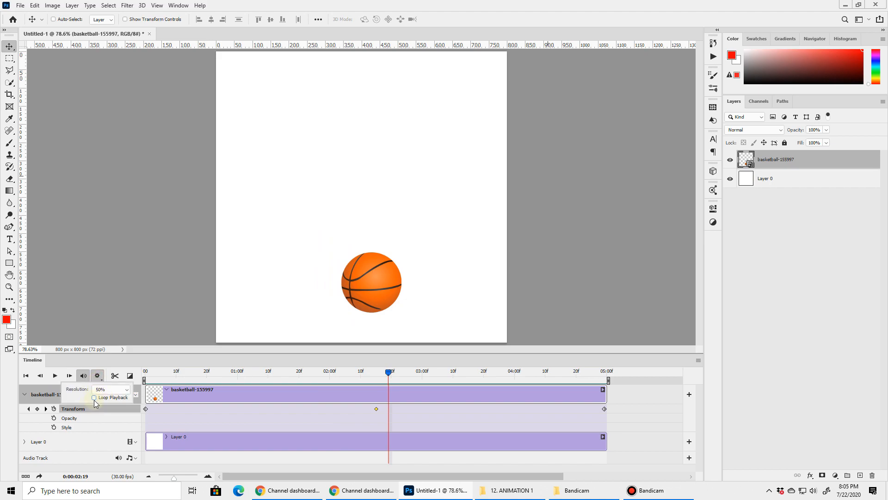
left_click(54, 375)
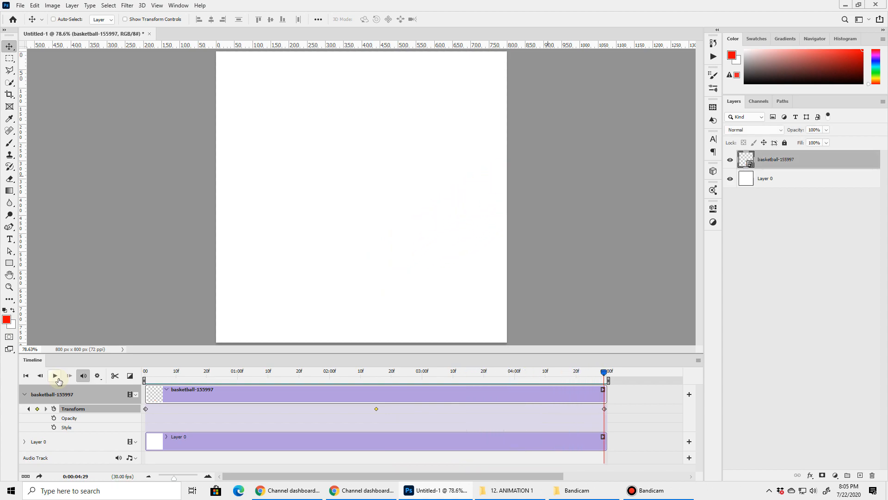
left_click(54, 375)
left_click(102, 378)
left_click(55, 376)
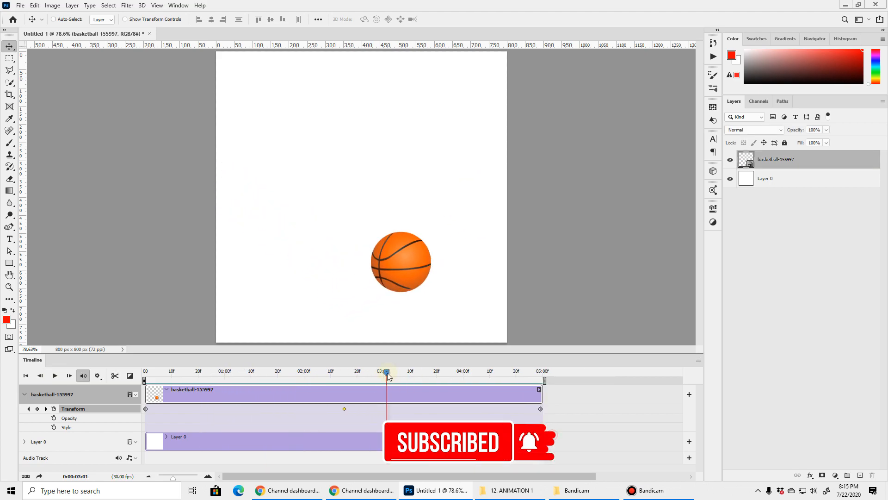
Step: At the 0:00:00:00 keyframe, rotate the basketball about a quarter turn counterclockwise with Free Transform
left_click_drag(387, 375, 118, 374)
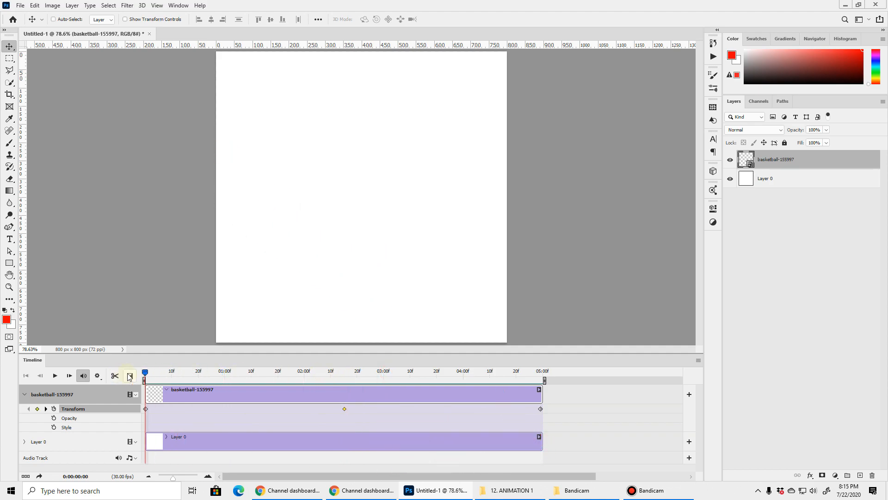
key("ctrl+t")
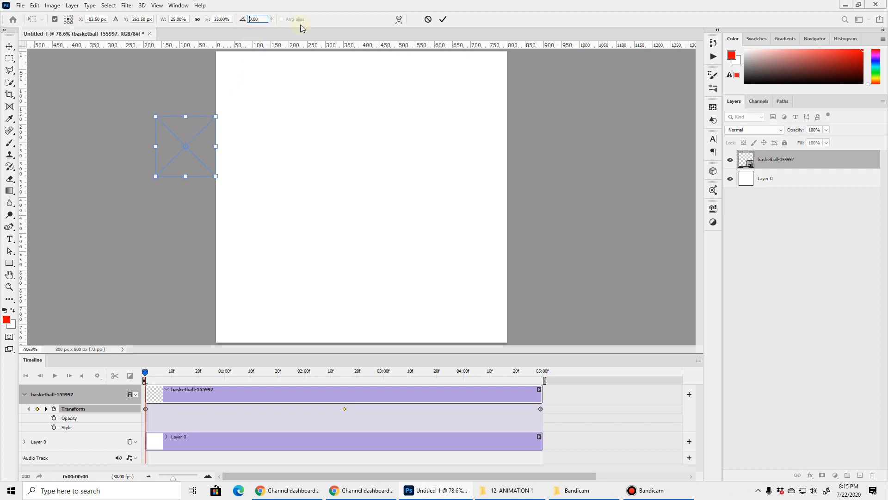
type("-9")
left_click(443, 19)
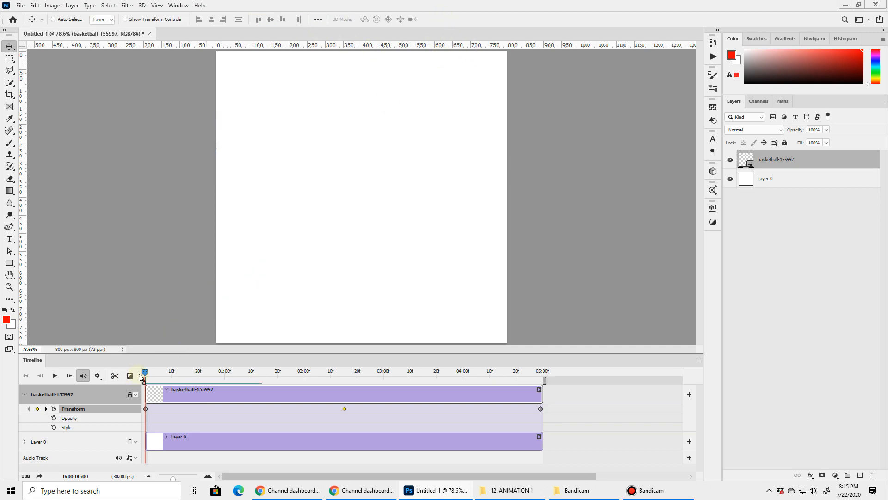
Step: At the 0:00:04:29 keyframe, rotate the basketball about a quarter turn clockwise with Free Transform, and play back the rolling bounce
left_click_drag(145, 374, 468, 356)
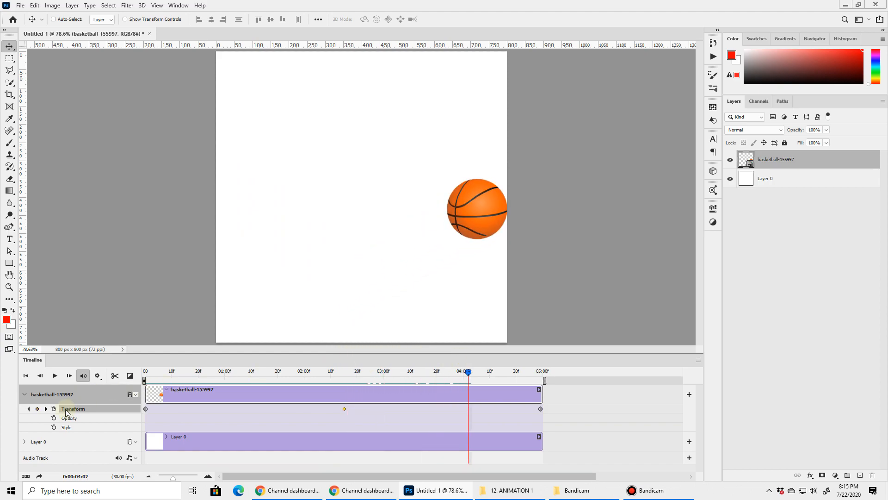
left_click(46, 409)
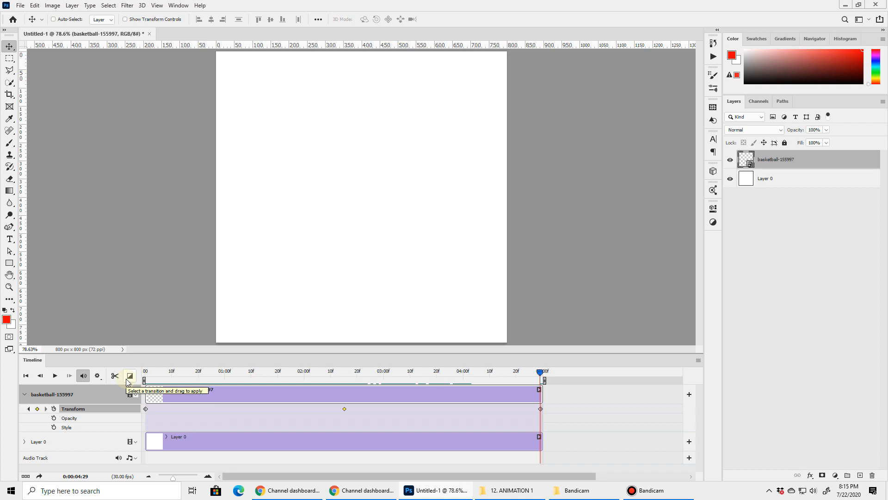
key("ctrl+t")
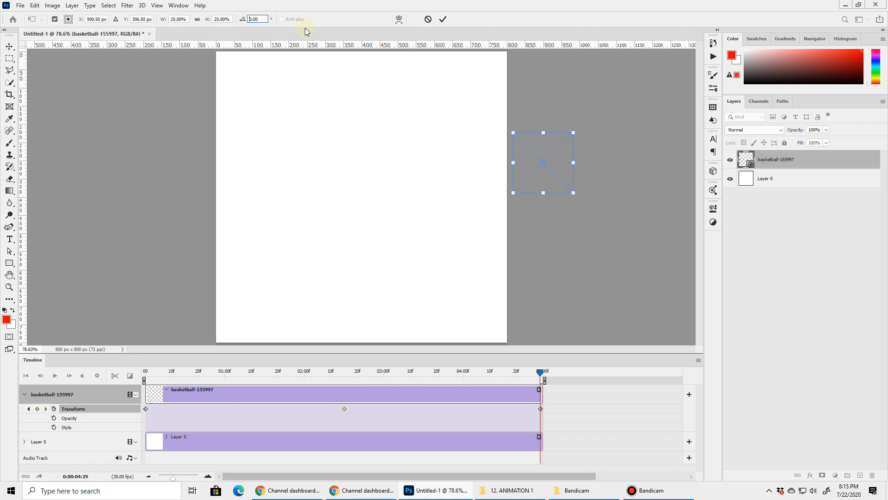
left_click(445, 19)
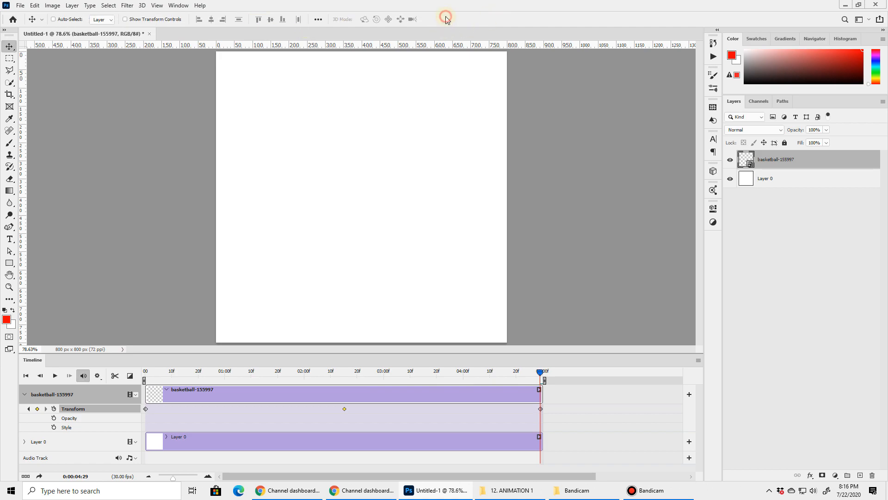
left_click(55, 375)
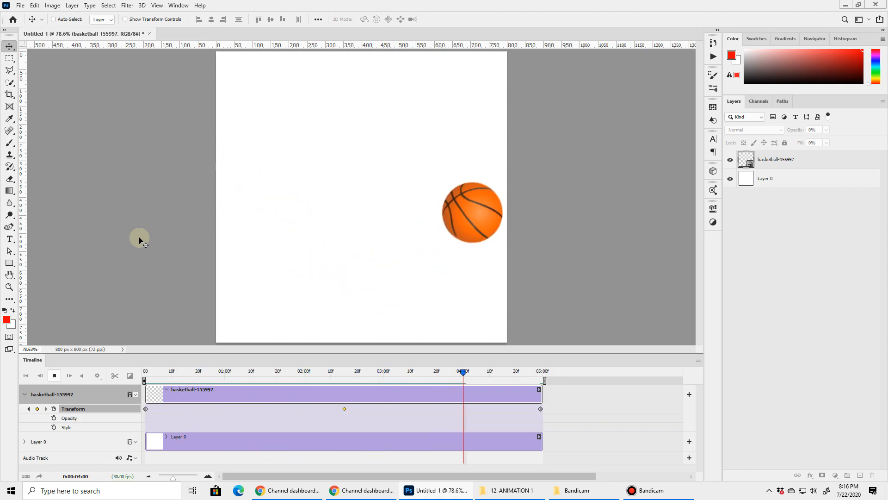
left_click(55, 376)
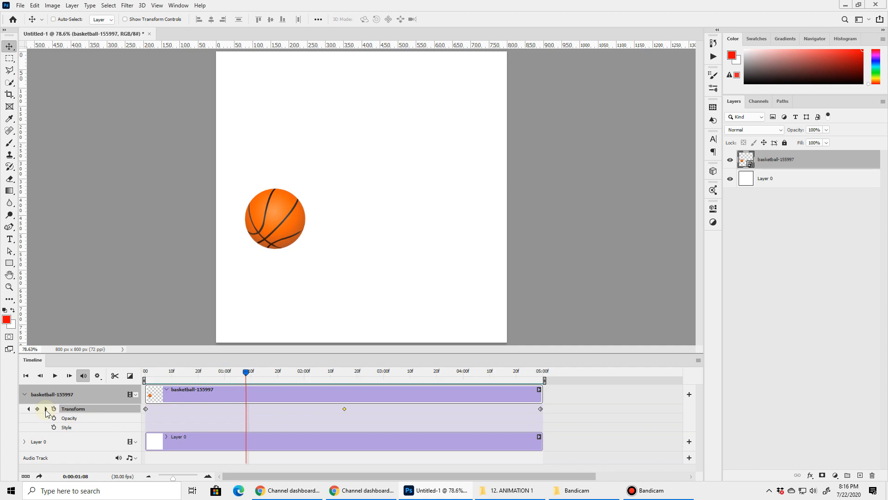
Step: Try squashing the basketball to 19.31% height and a greater width at the 0:00:02:15 keyframe, and undo the squash after playback
left_click(46, 409)
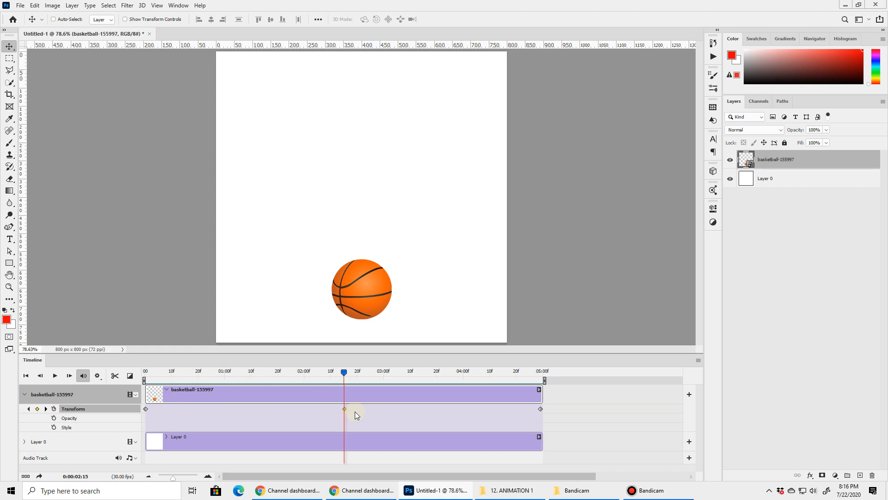
key("ctrl+t")
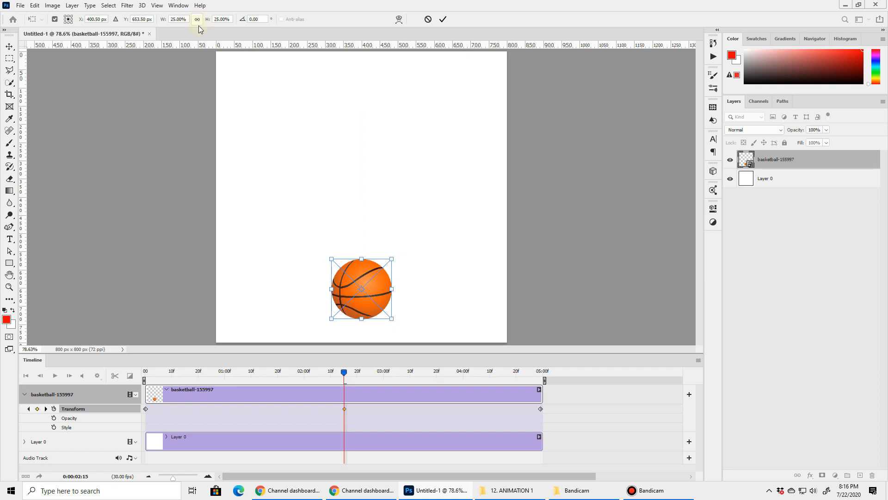
left_click_drag(362, 257, 363, 272)
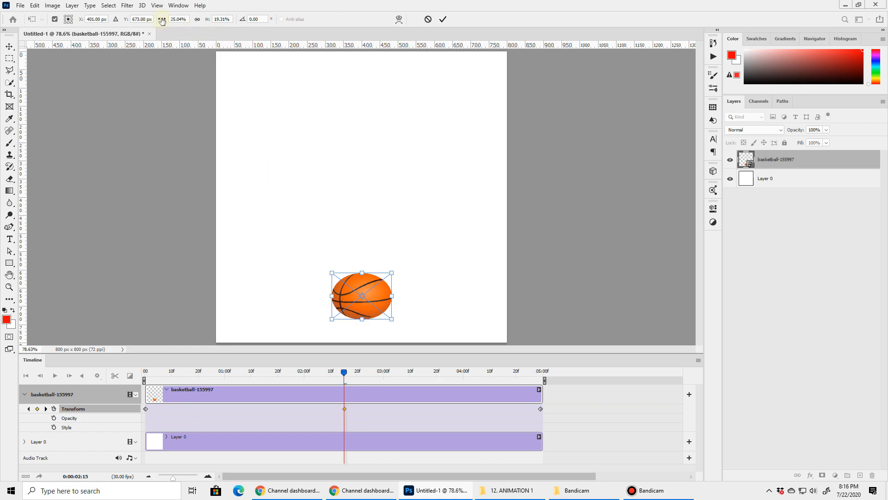
left_click_drag(162, 20, 164, 21)
left_click(443, 20)
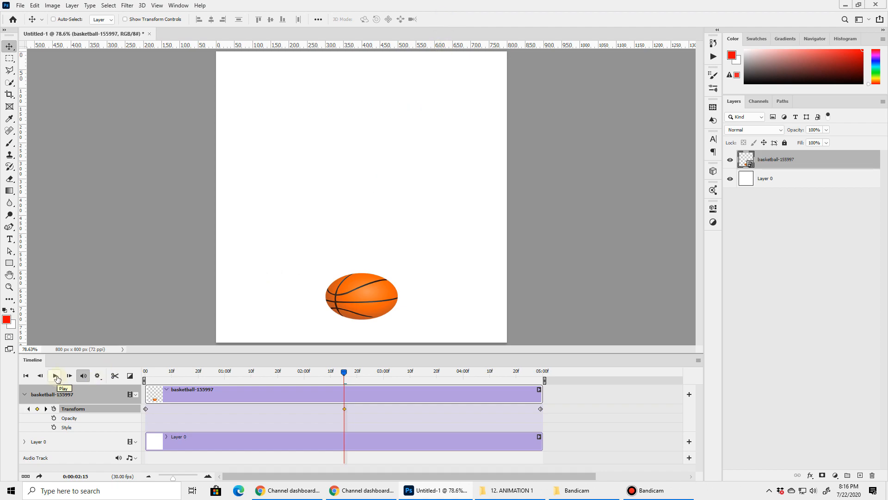
left_click(55, 376)
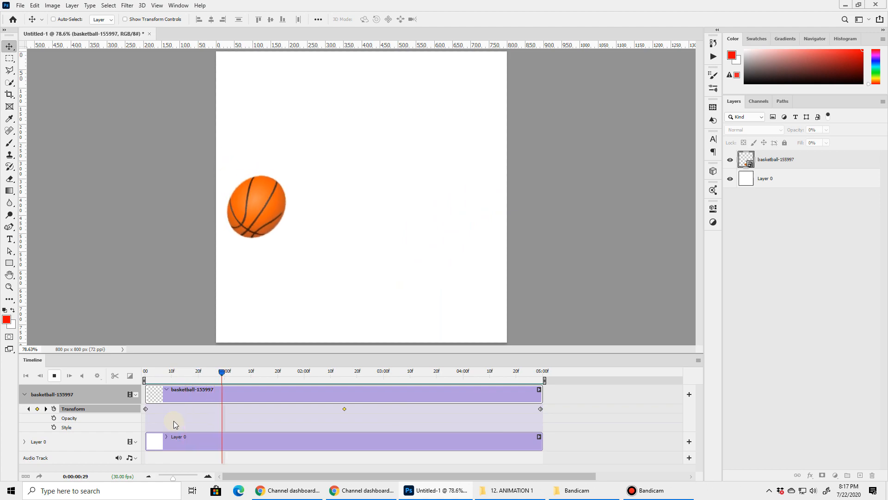
key("space")
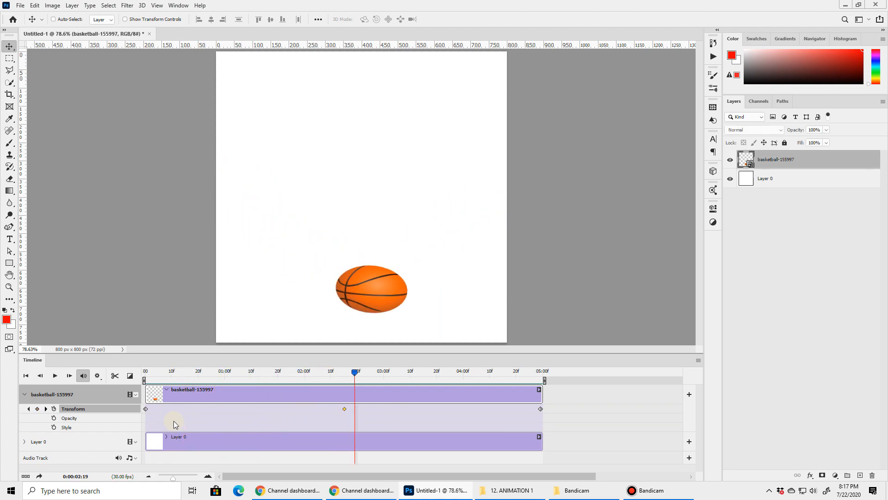
key("ctrl+z")
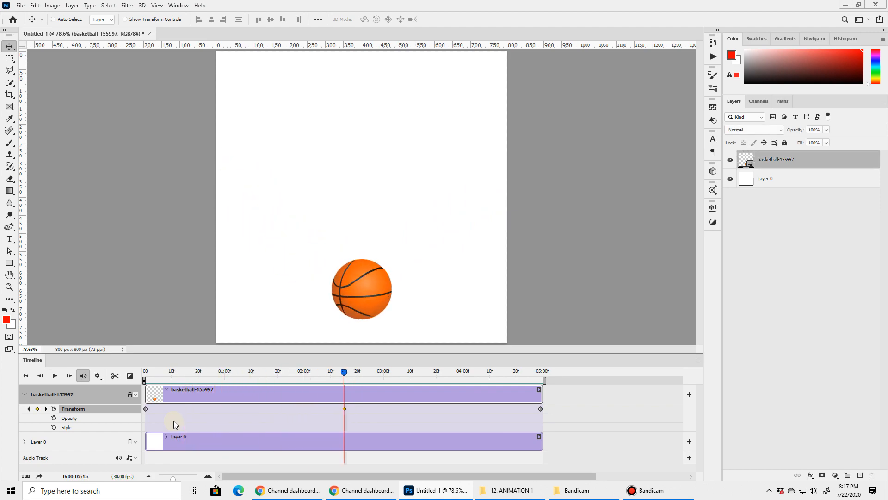
Step: Magnify the timeline to single frames and add a Transform keyframe to the basketball track at 0:00:02:14
left_click_drag(172, 479, 199, 483)
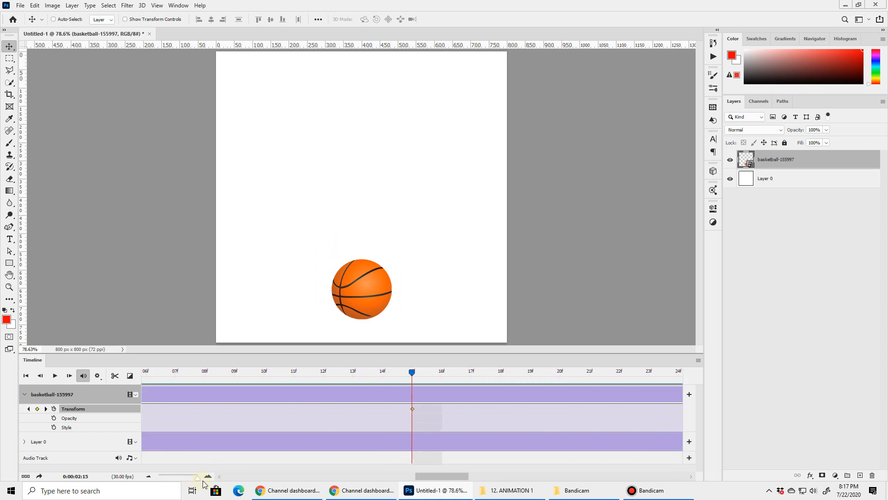
mouse_move(412, 373)
left_mouse_down()
mouse_move(382, 374)
mouse_move(412, 373)
left_mouse_up()
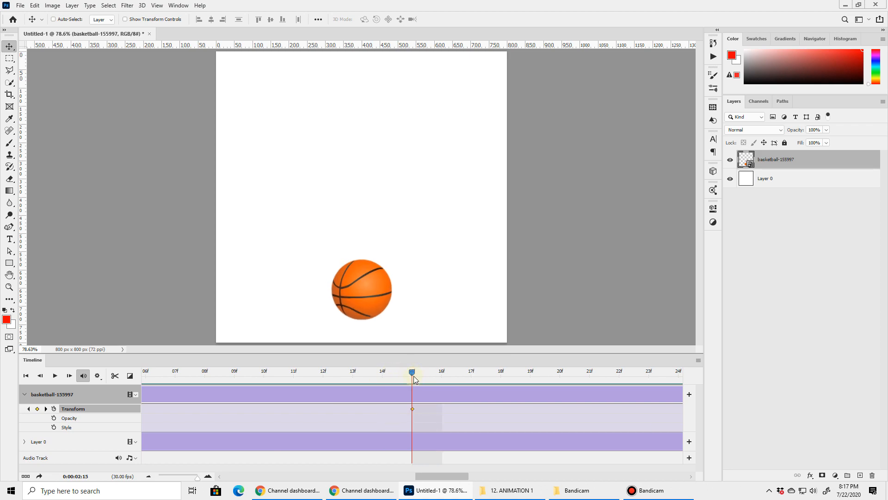
mouse_move(435, 481)
left_mouse_down()
mouse_move(406, 481)
mouse_move(431, 481)
left_mouse_up()
left_click_drag(442, 373, 410, 373)
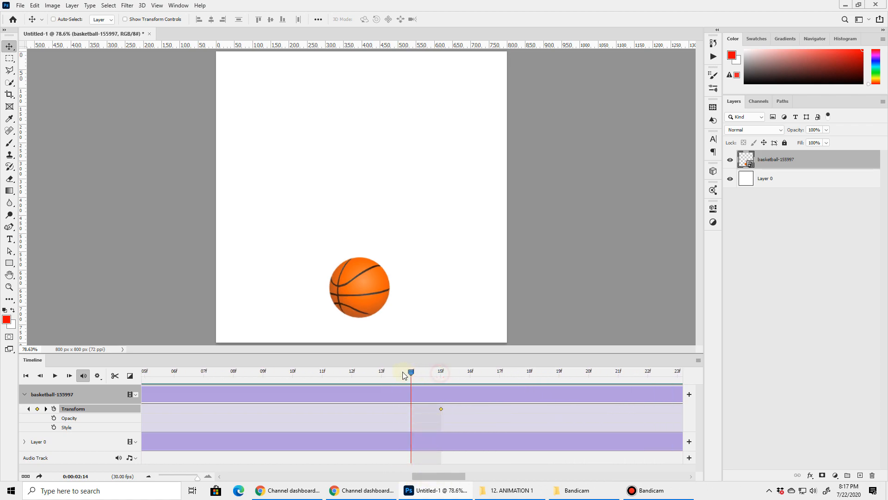
left_click(37, 409)
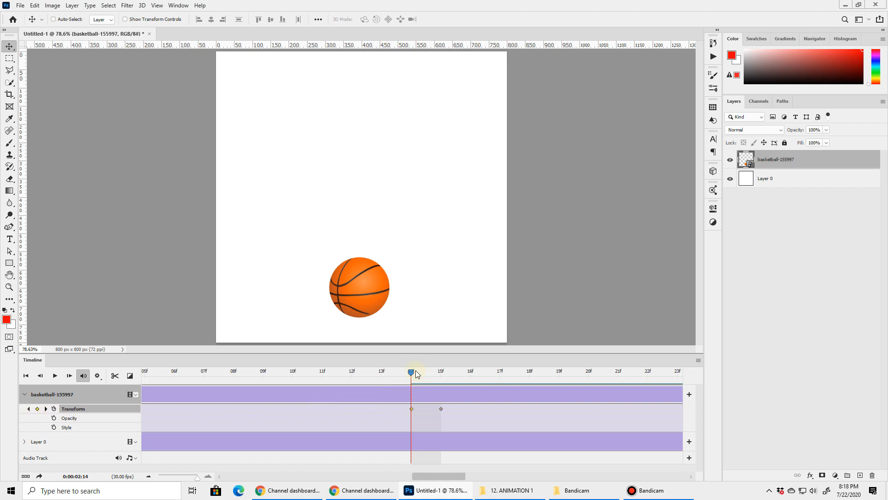
Step: Add a Transform keyframe to the basketball track at 0:00:02:16, one frame after the impact keyframe
left_click_drag(411, 373, 440, 372)
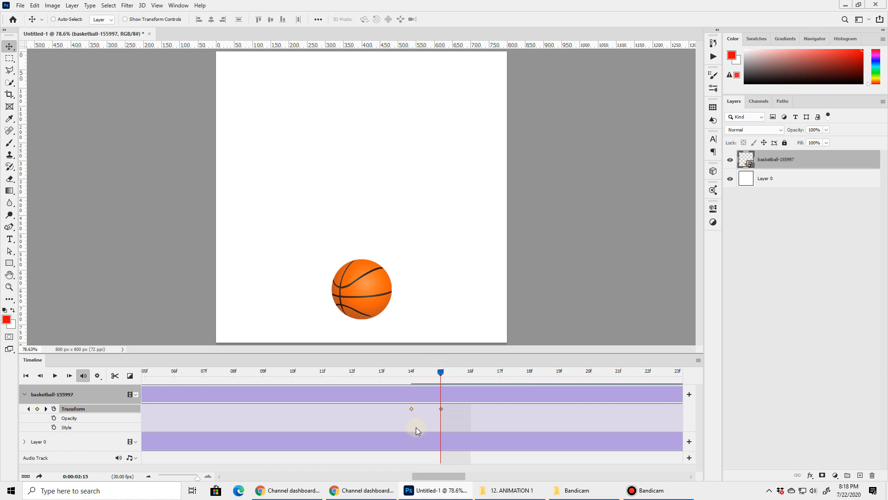
left_click_drag(441, 373, 413, 373)
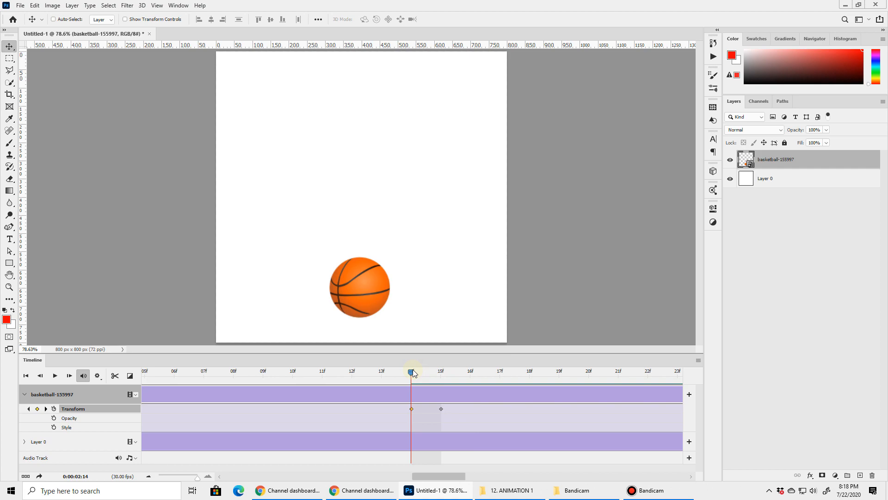
mouse_move(411, 373)
left_mouse_down()
mouse_move(435, 373)
mouse_move(417, 377)
left_mouse_up()
left_click(445, 373)
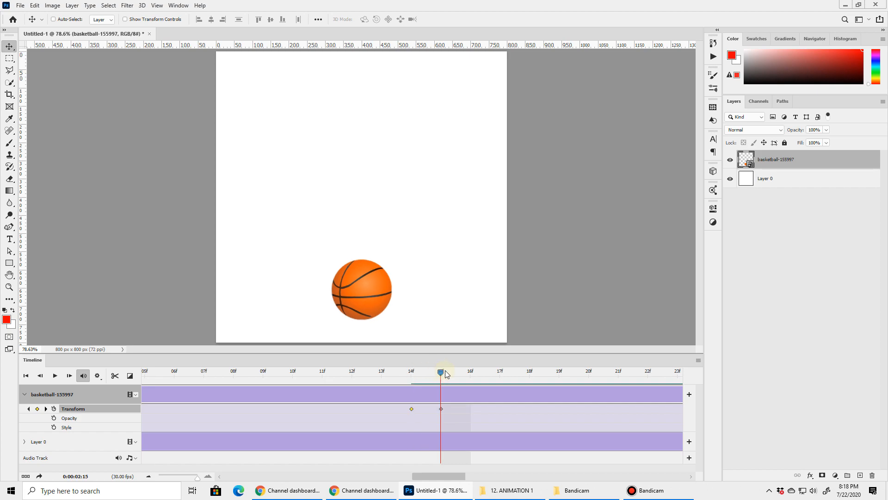
left_click(467, 372)
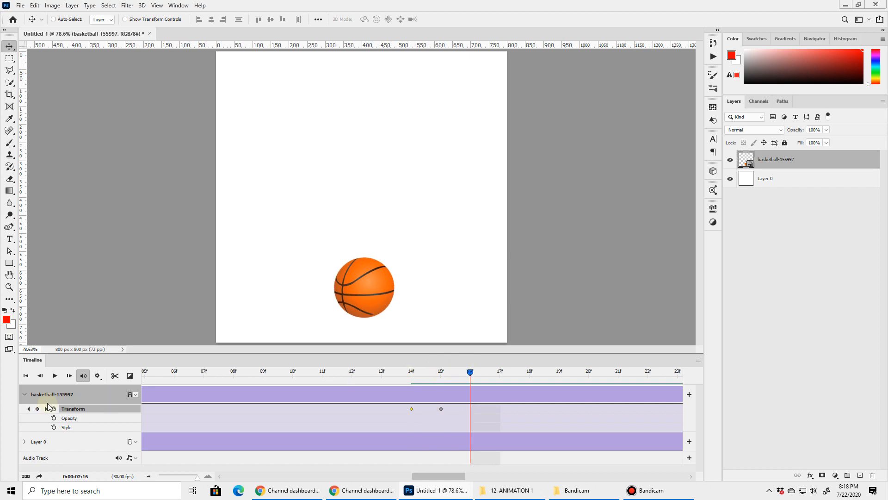
left_click(38, 409)
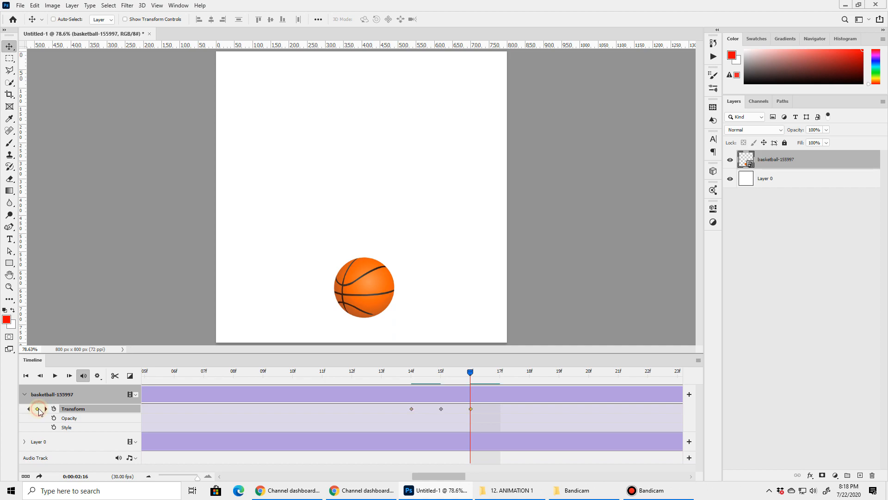
Step: At the 0:00:02:15 keyframe, squash the basketball to 29.04% width and 17.95% height, keeping its lower edge in place
left_click_drag(467, 373, 441, 373)
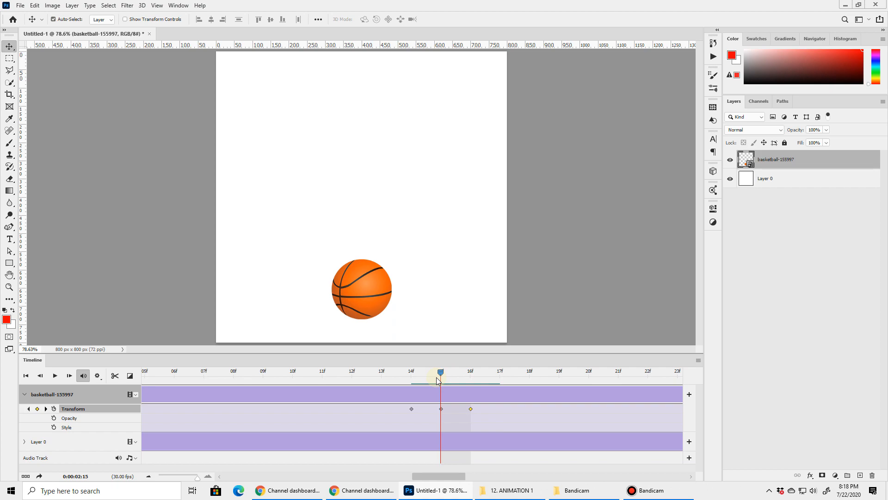
key("ctrl+t")
left_click_drag(362, 259, 362, 276)
left_click_drag(162, 21, 164, 20)
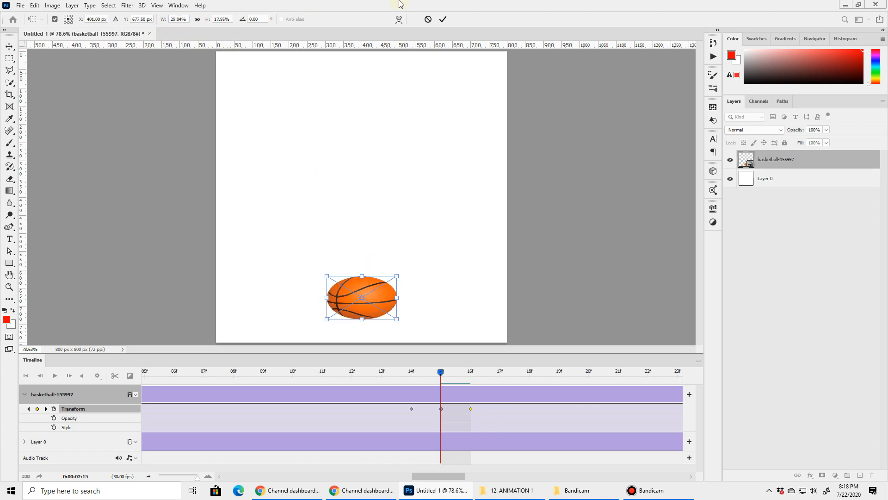
left_click(444, 20)
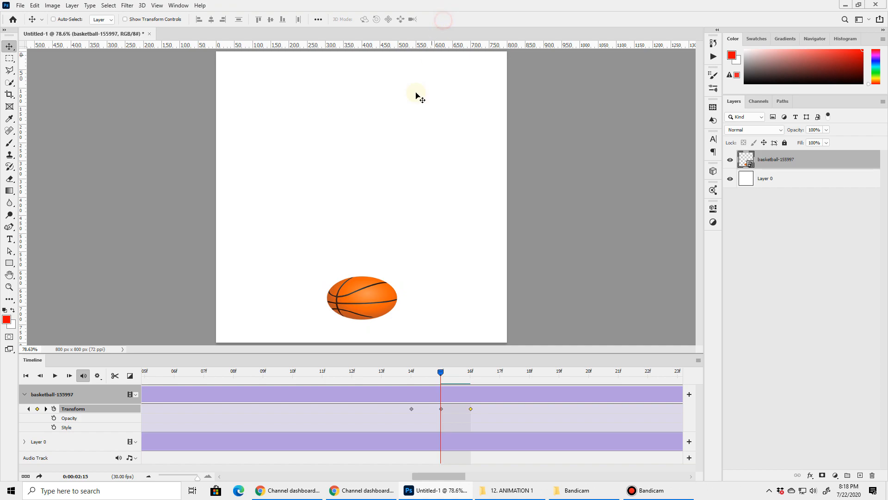
Step: Play back the animation and step through the three impact keyframes up to 0:00:02:16 to check the squash
left_click(53, 376)
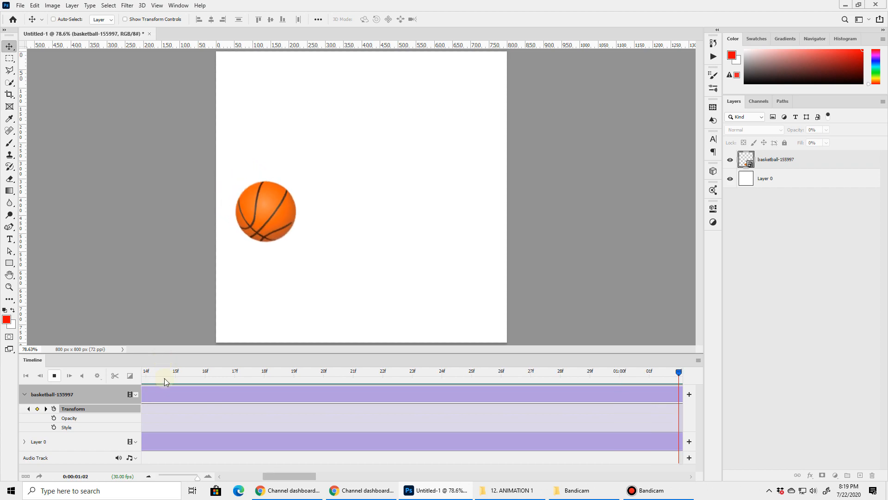
key("space")
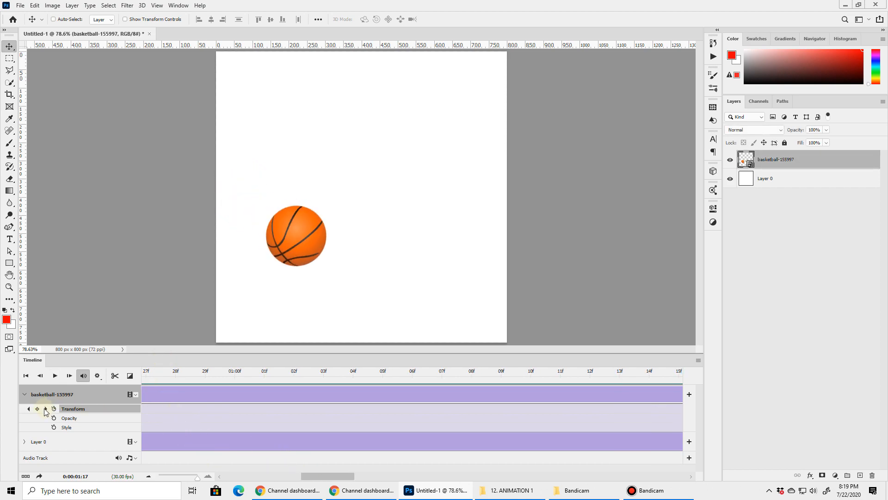
left_click(45, 409)
left_click(46, 409)
left_click(46, 409)
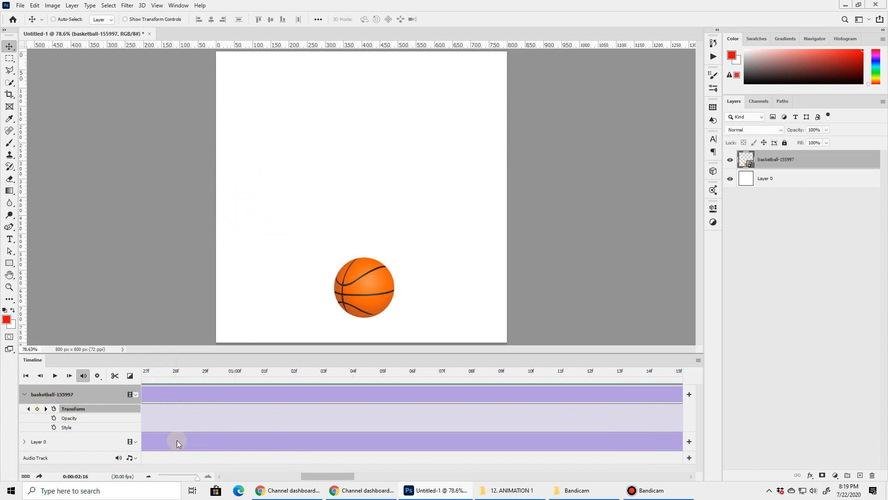
Step: Add Transform keyframes to the basketball track at 0:00:02:13 and 0:00:02:17, one frame outside the existing impact keyframes
left_click_drag(309, 473, 416, 491)
left_click_drag(550, 373, 467, 373)
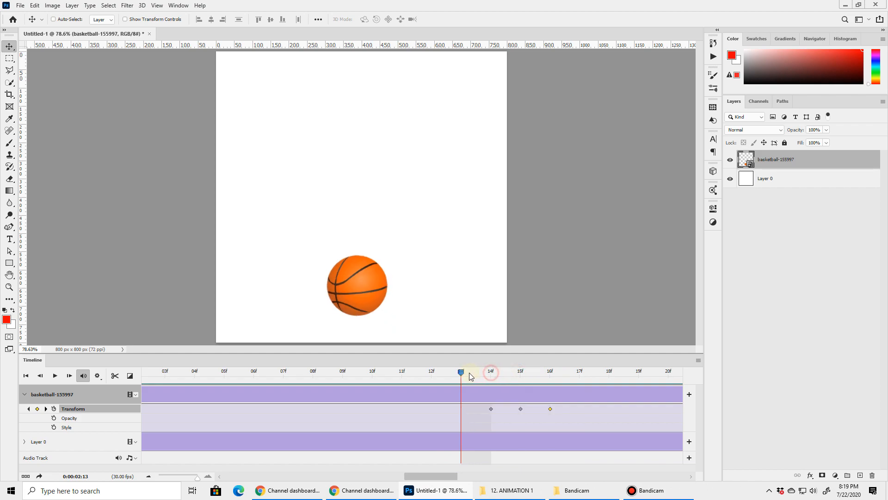
left_click(37, 409)
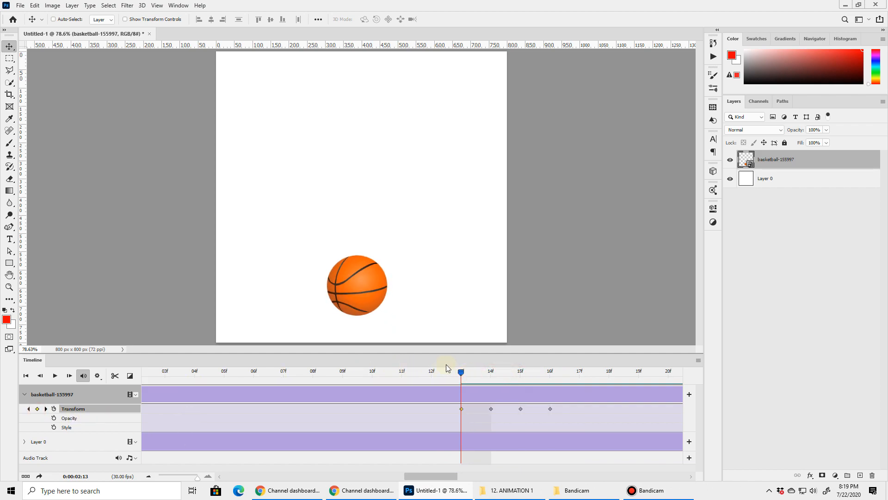
left_click_drag(461, 373, 579, 373)
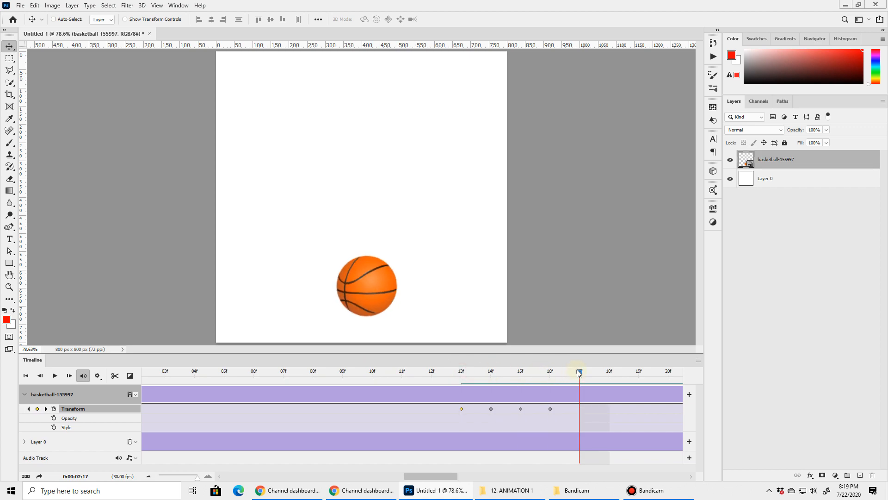
left_click(37, 409)
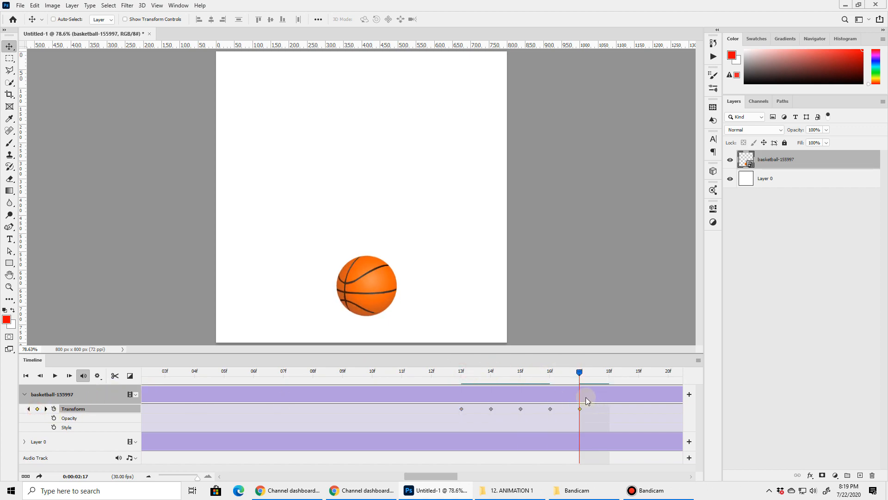
Step: At the 0:00:02:16 keyframe, squash the basketball to 28% width and 20% height, keeping its lower edge in place
left_click_drag(580, 373, 550, 373)
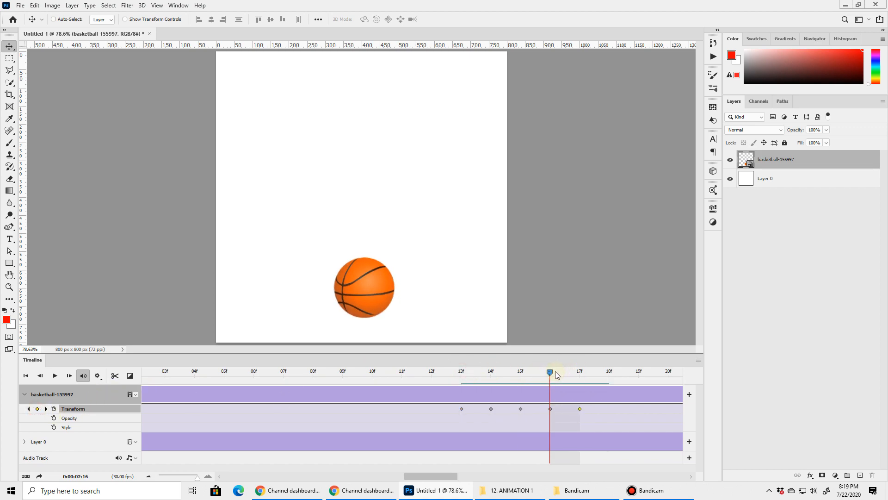
left_click(550, 409)
left_click(520, 373)
left_click_drag(519, 372, 554, 373)
left_click(520, 372)
left_click(552, 373)
key("ctrl+t")
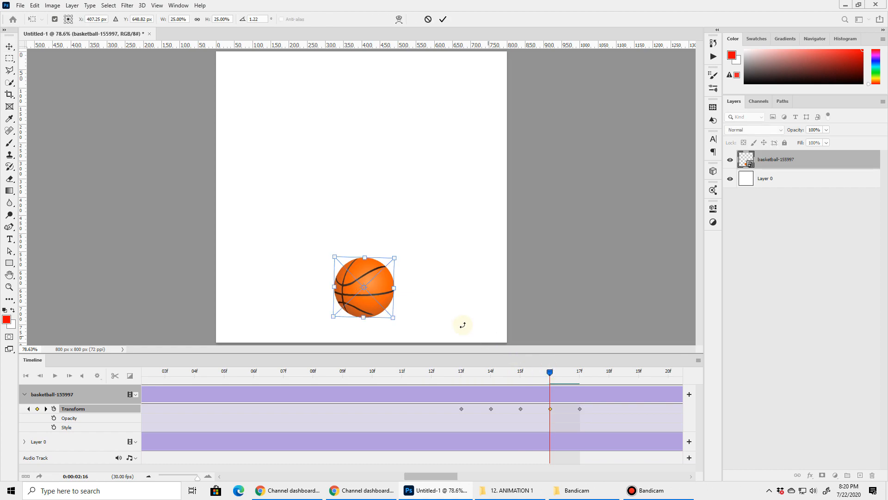
left_click_drag(364, 258, 365, 268)
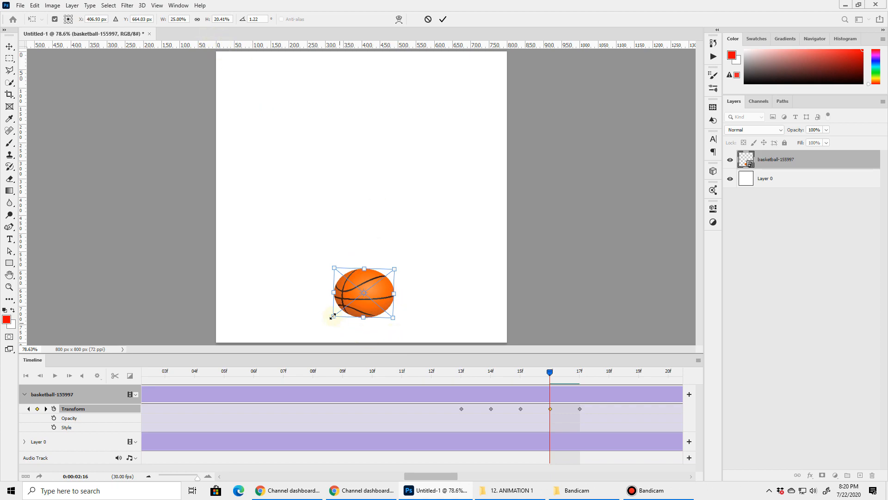
left_click_drag(165, 22, 165, 21)
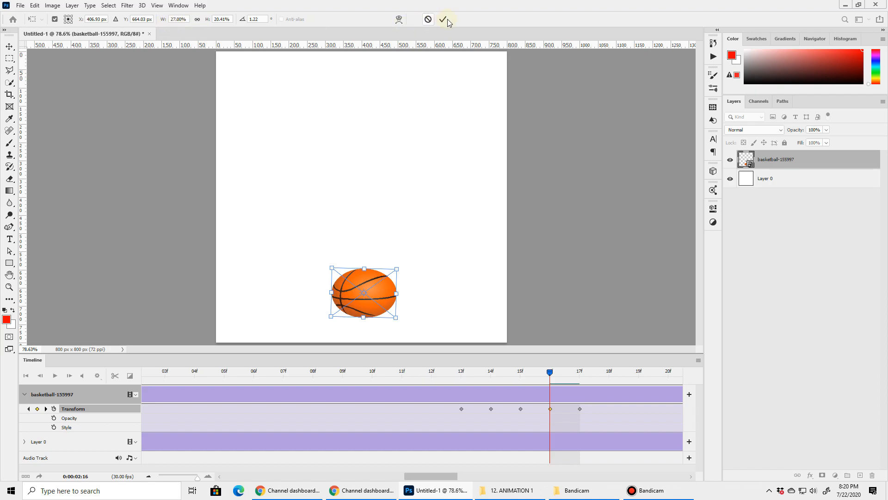
left_click(173, 19)
key("Up")
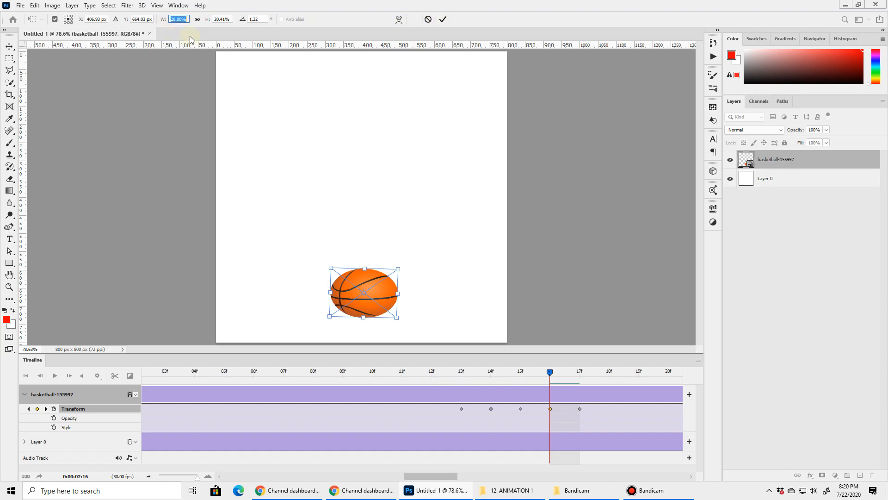
left_click(222, 20)
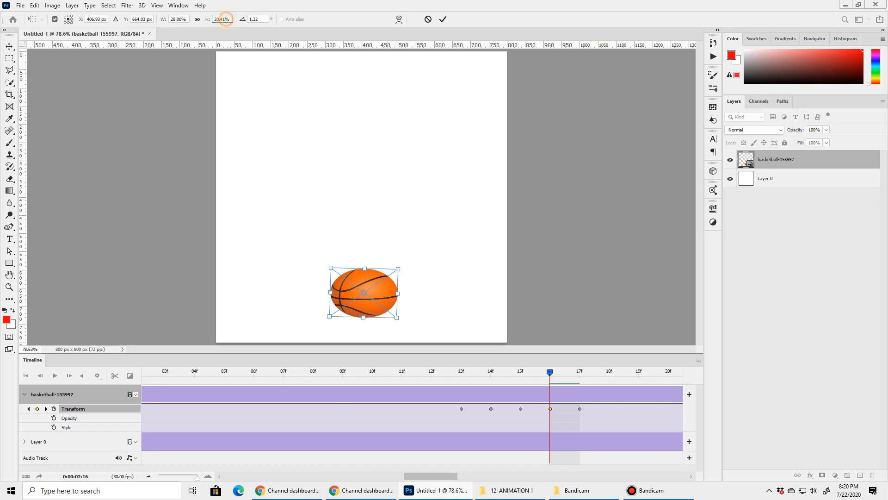
type("0")
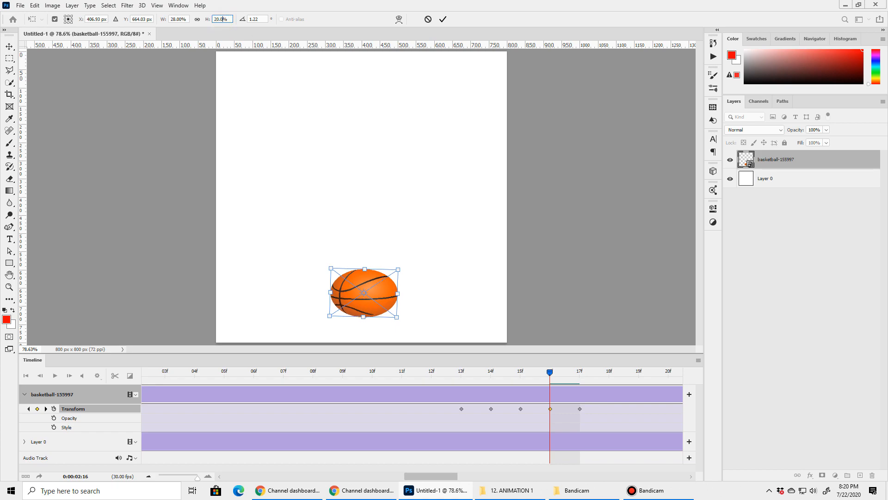
left_click(445, 19)
Step: At the 0:00:02:14 keyframe, squash the basketball to 28% width and 20% height, keeping its lower edge in place
left_click_drag(550, 372, 499, 376)
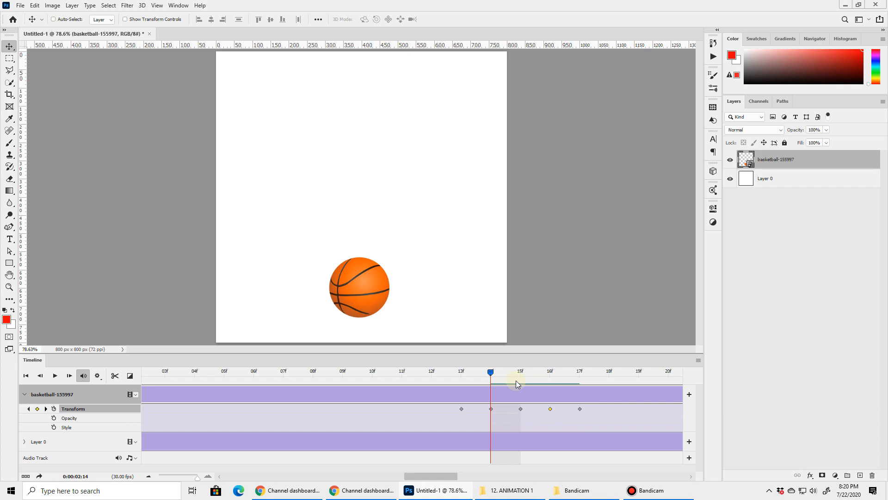
key("ctrl+t")
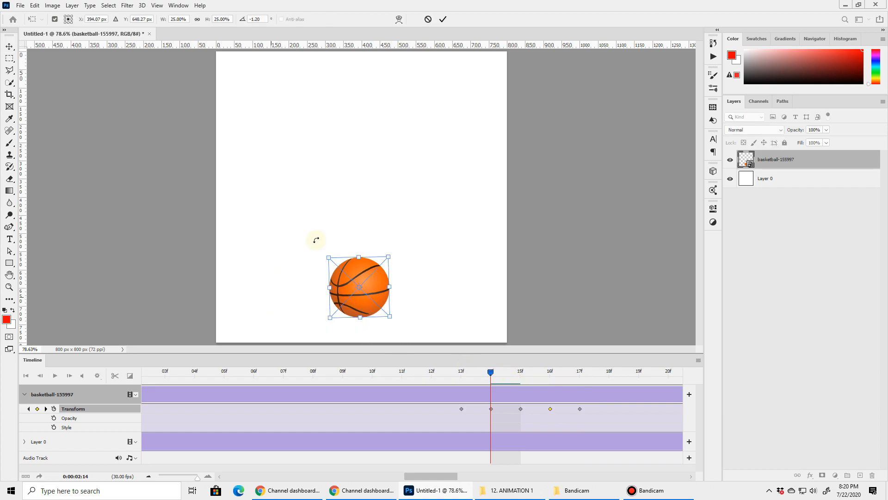
left_click_drag(358, 257, 358, 268)
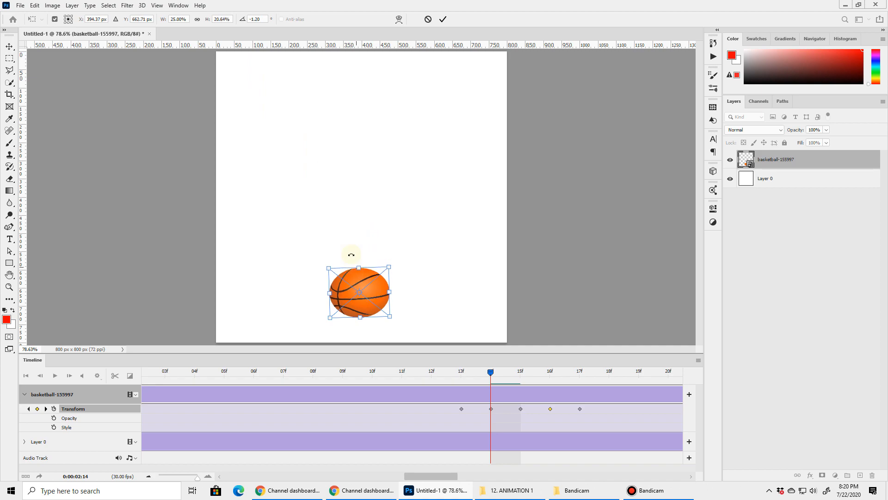
left_click(224, 19)
key("BackSpace")
key("BackSpace")
left_click(175, 19)
type("8")
left_click(443, 19)
Step: Play back the animation to check the graded squash, with the whole five-second timeline in view
left_click(55, 375)
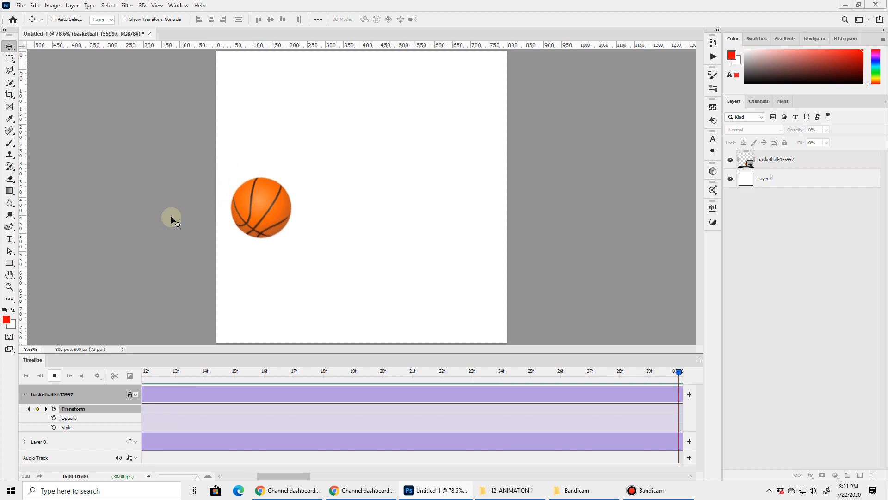
key("space")
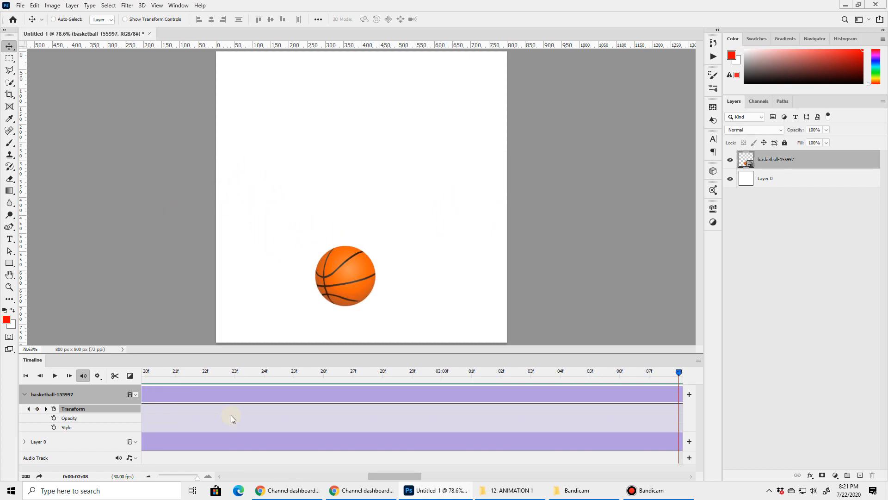
left_click_drag(196, 481, 173, 481)
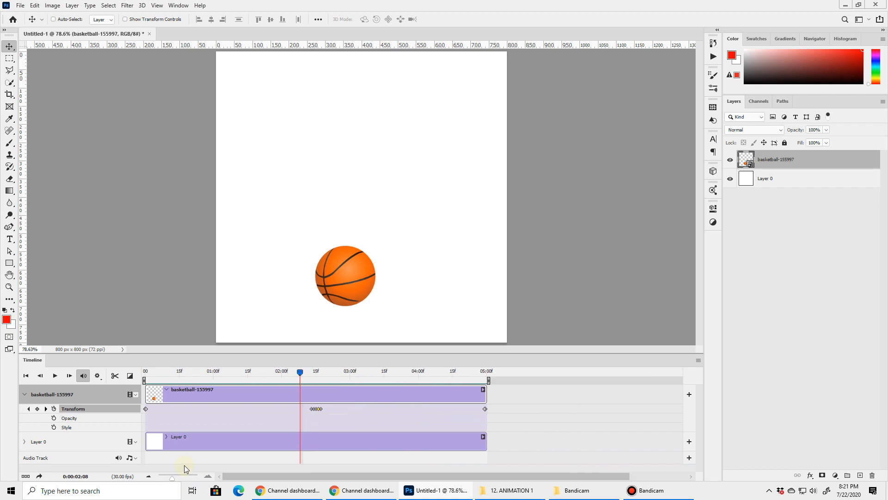
key("space")
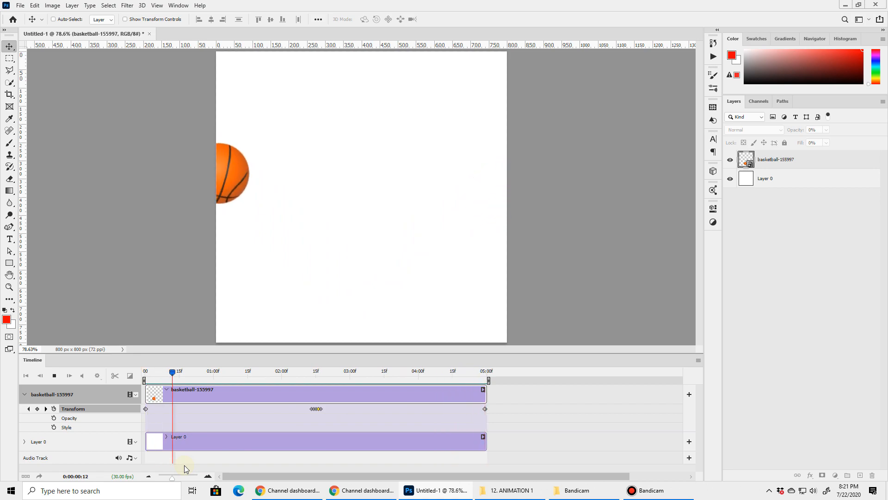
key("space")
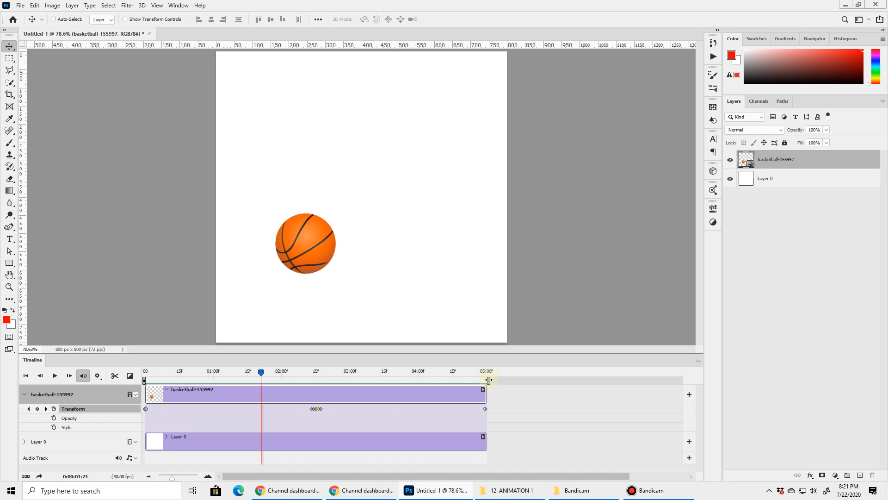
Step: Shorten the timeline work area to end at 0:00:03:00 and play back the result
left_click_drag(489, 380, 352, 379)
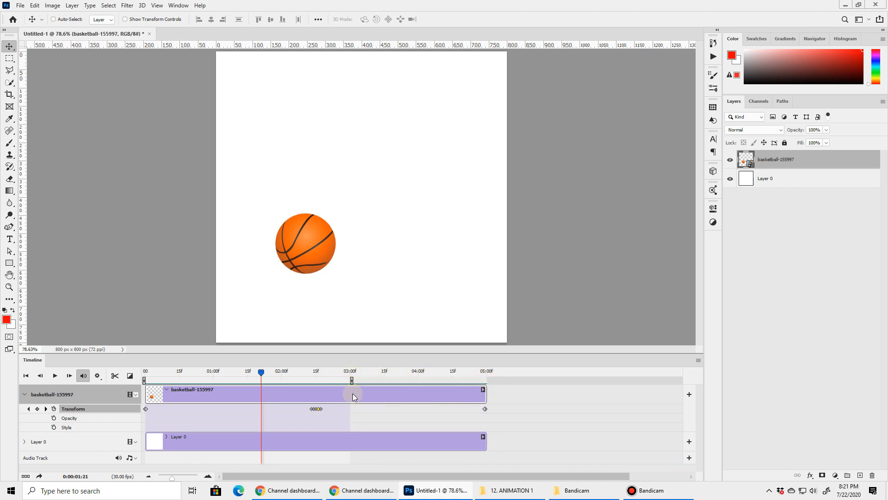
key("space")
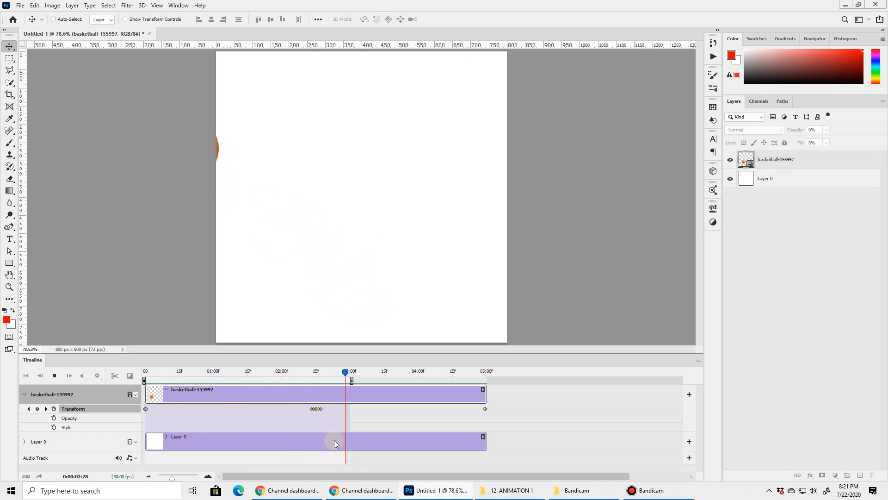
left_click(221, 394)
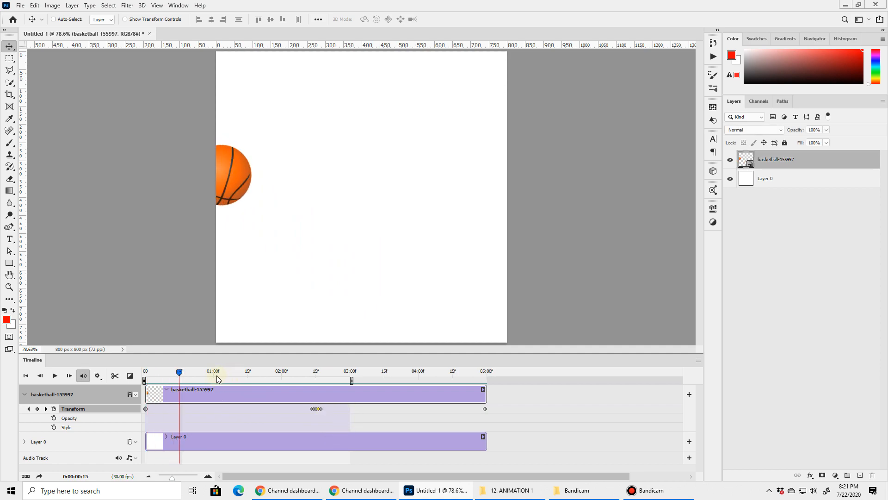
Step: Shift the five impact Transform keyframes to about 0:00:01:15 and the last keyframe to 0:00:03:00, and play back the faster bounce
left_click(332, 408)
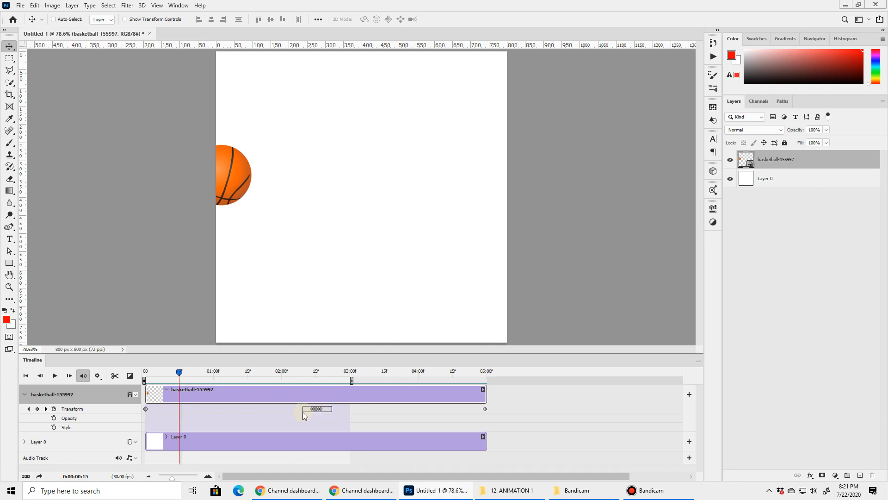
left_click_drag(304, 415, 246, 409)
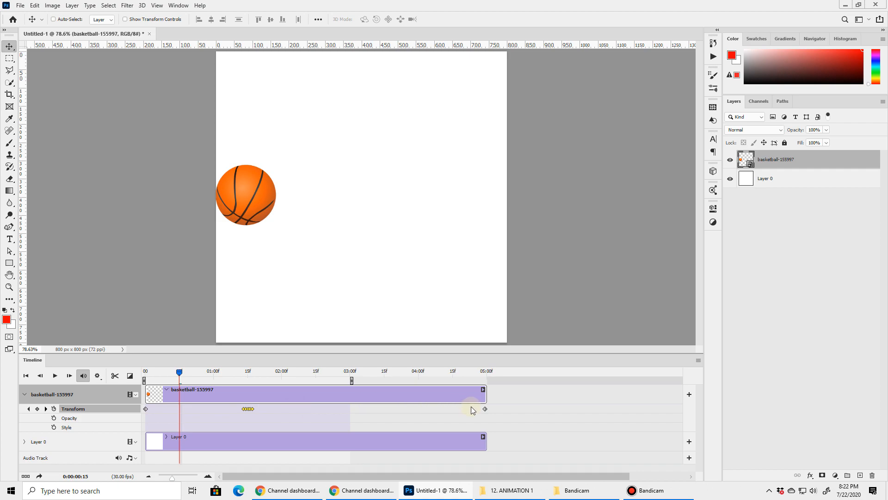
left_click_drag(485, 409, 353, 408)
key("space")
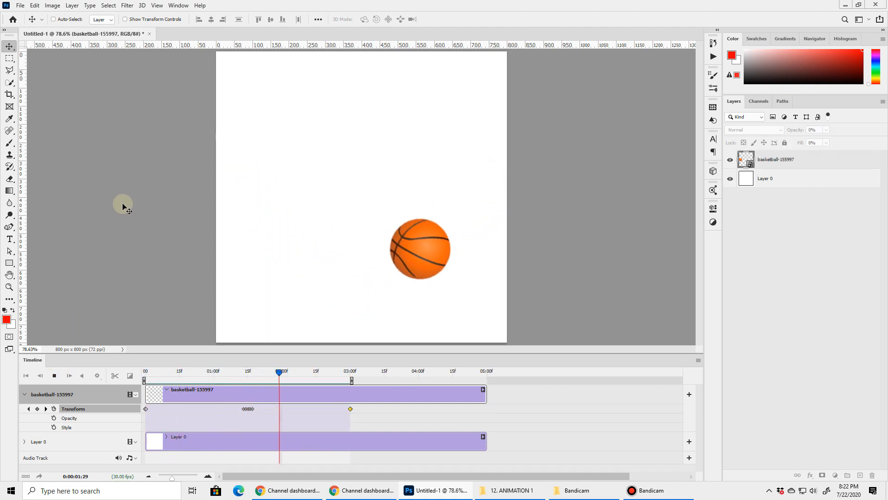
key("space")
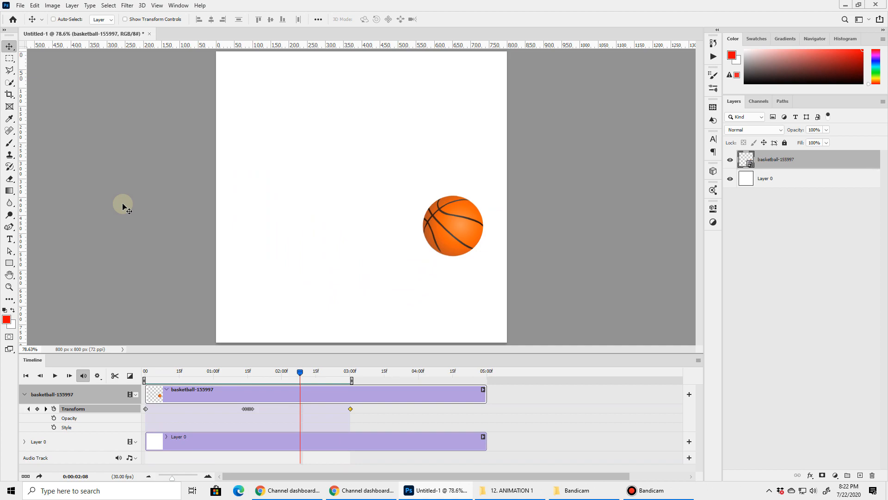
Step: Set the timeline frame rate to 60 fps
left_click(698, 361)
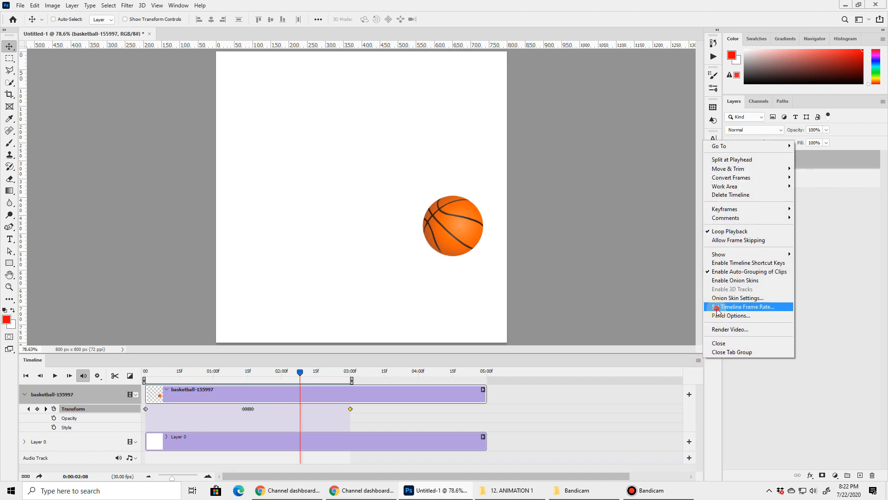
left_click(716, 309)
left_click(561, 152)
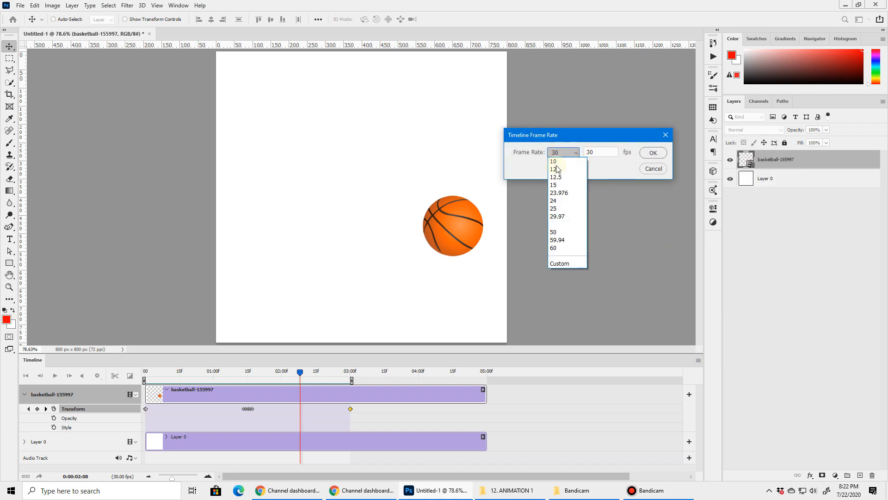
left_click(553, 248)
left_click(648, 155)
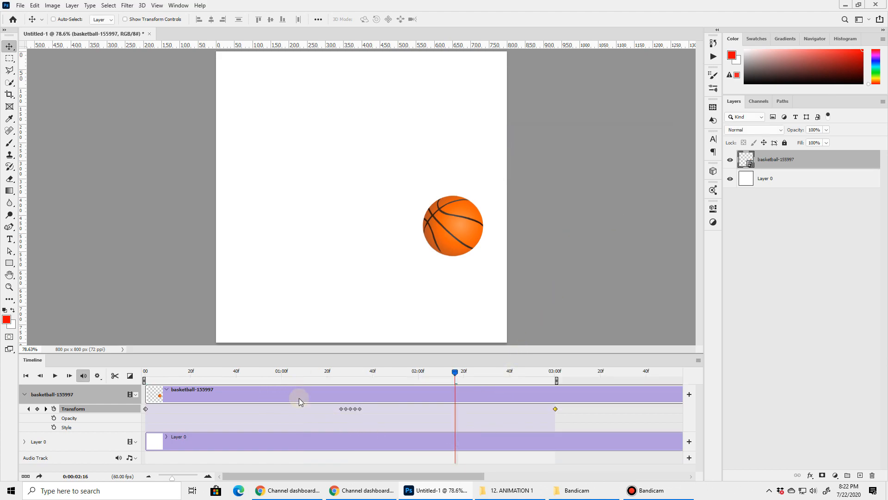
Step: Check the keyframe spacing on the timeline and play back the animation at the new frame rate
left_click_drag(174, 480, 175, 481)
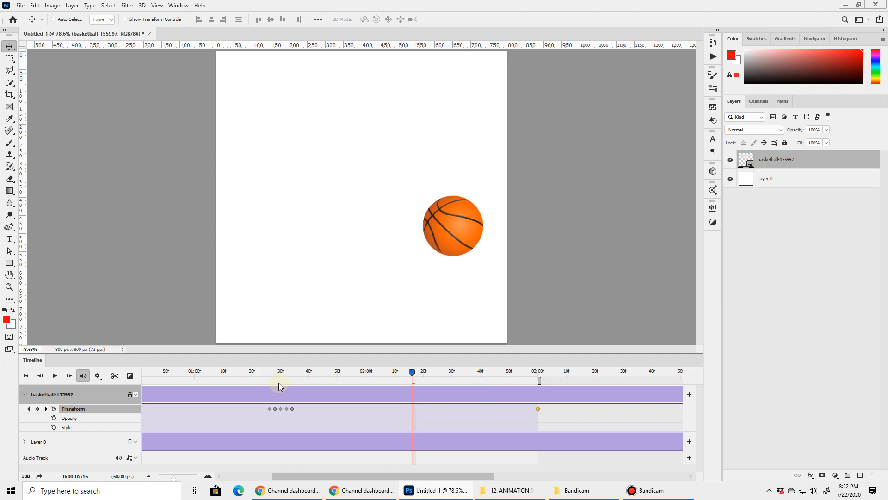
left_click(55, 375)
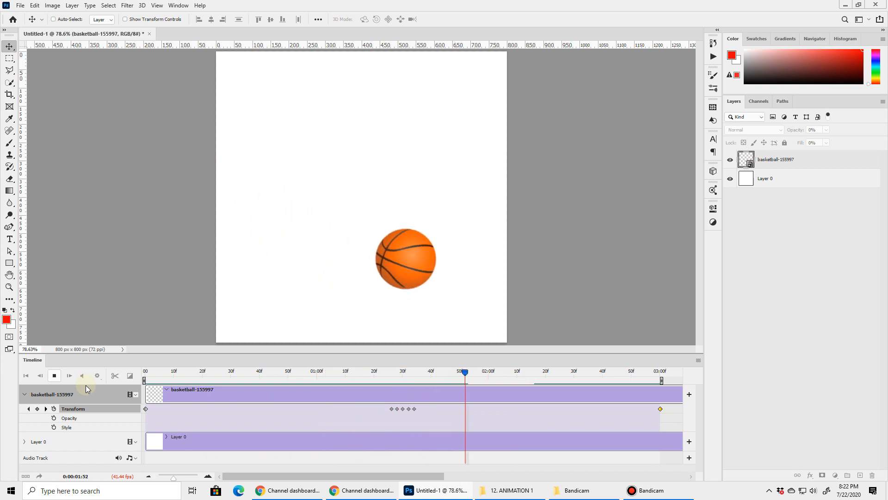
left_click(54, 377)
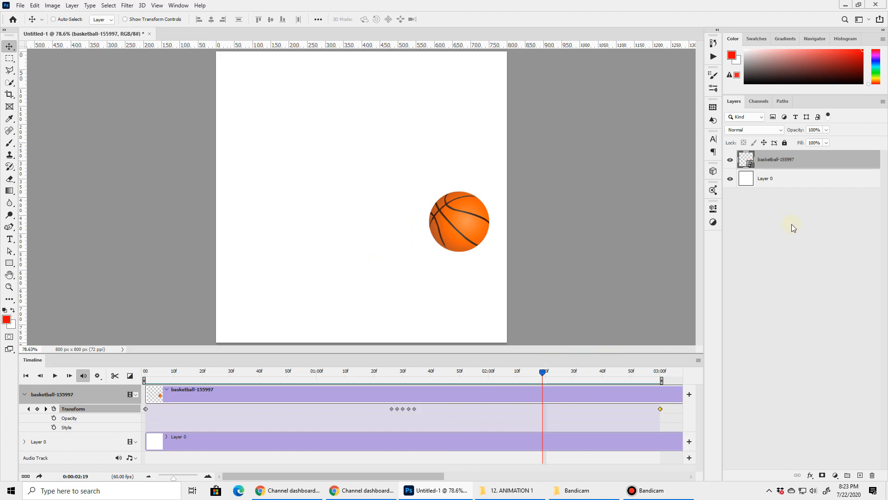
Step: Create a new layer named "shadow" directly below the basketball layer and move its clip to the start of the timeline
left_click(860, 475, "ctrl")
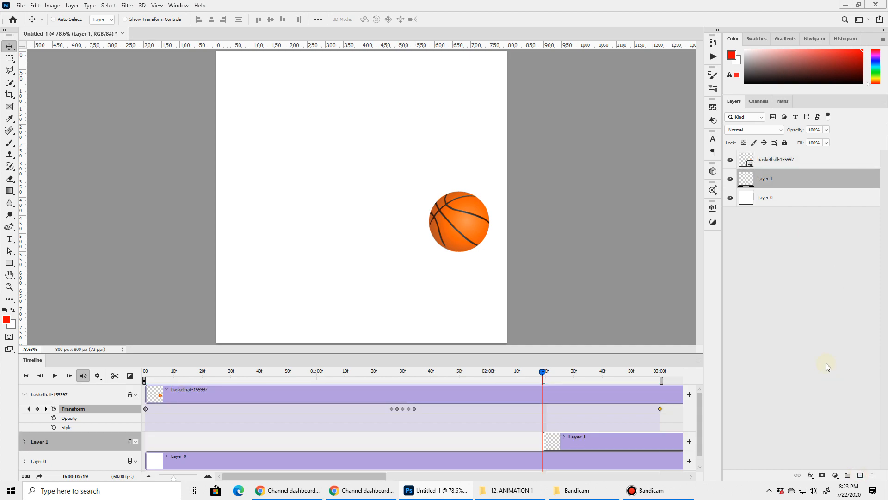
double_click(763, 178)
key("BackSpace")
type("shadow")
left_click(595, 441)
left_click_drag(596, 441, 198, 441)
Step: At 0:00:01:30, draw a thin elliptical selection about 180 px wide just below the squashed ball on the shadow layer
left_click_drag(544, 374, 404, 375)
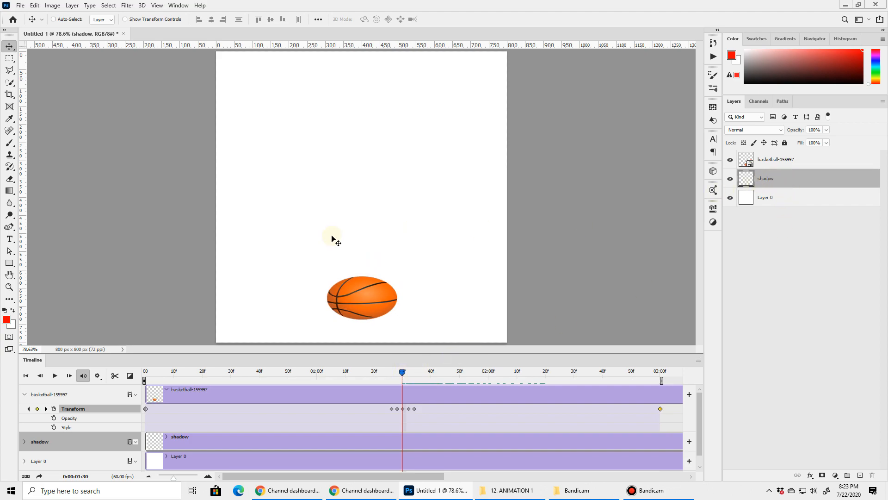
left_click(9, 59)
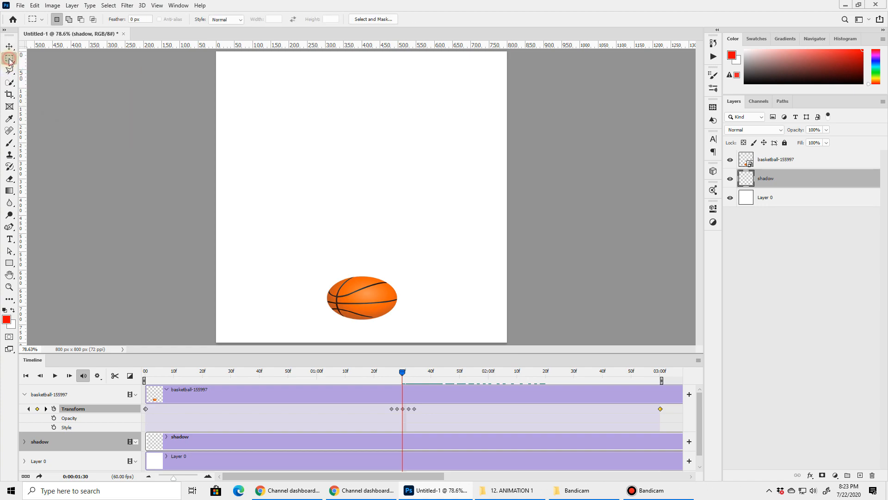
left_click(50, 68)
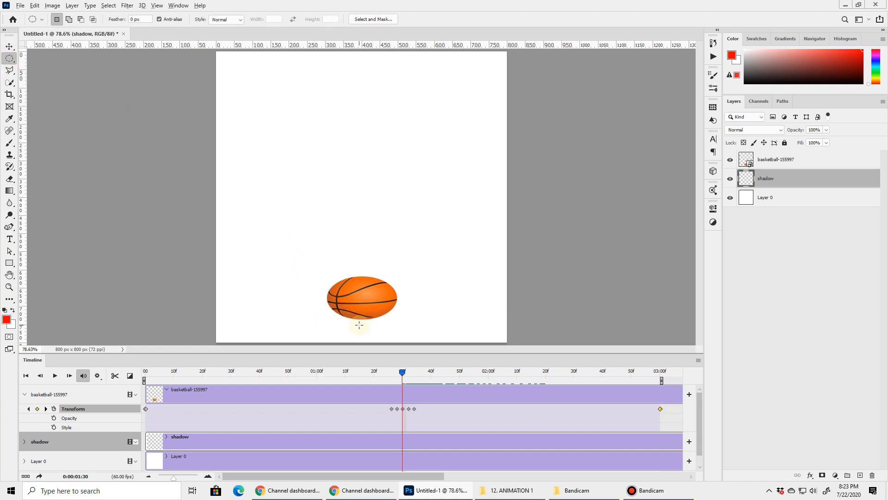
left_click_drag(359, 325, 391, 327)
left_click_drag(357, 324, 360, 324)
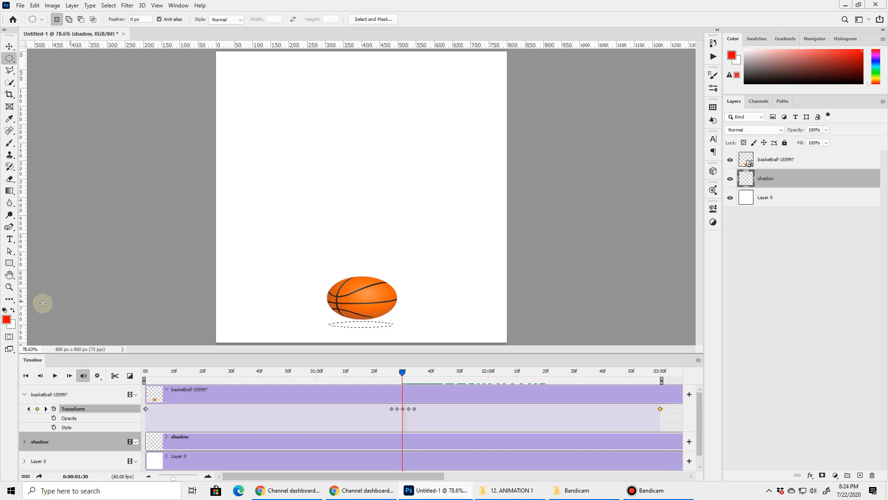
Step: Set the foreground color to black (000000), fill the elliptical selection with it and deselect
left_click(6, 320)
left_click_drag(718, 165, 595, 218)
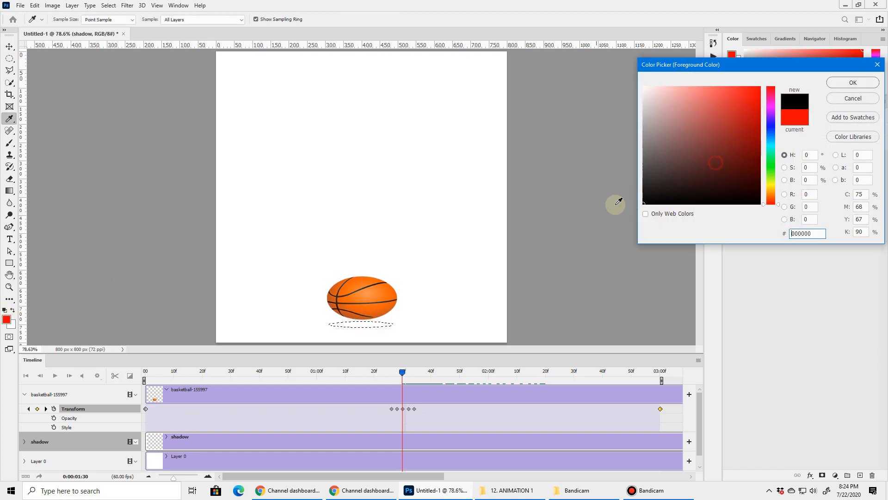
left_click(845, 82)
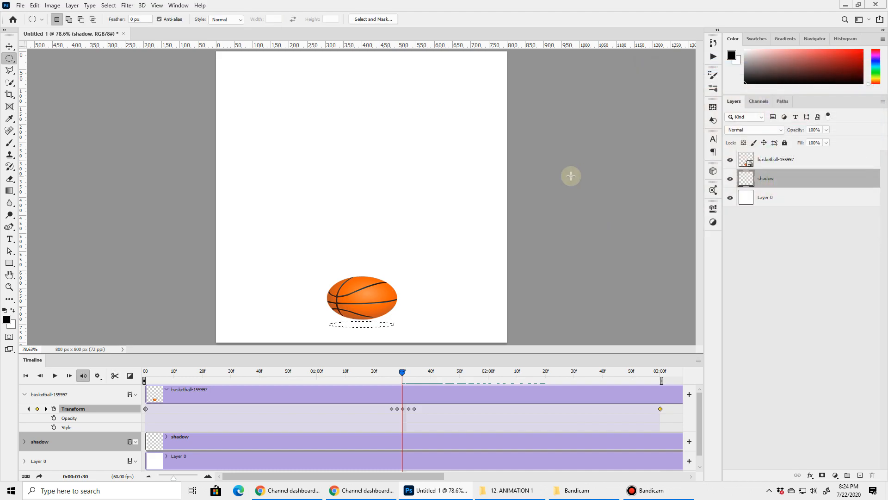
key("alt")
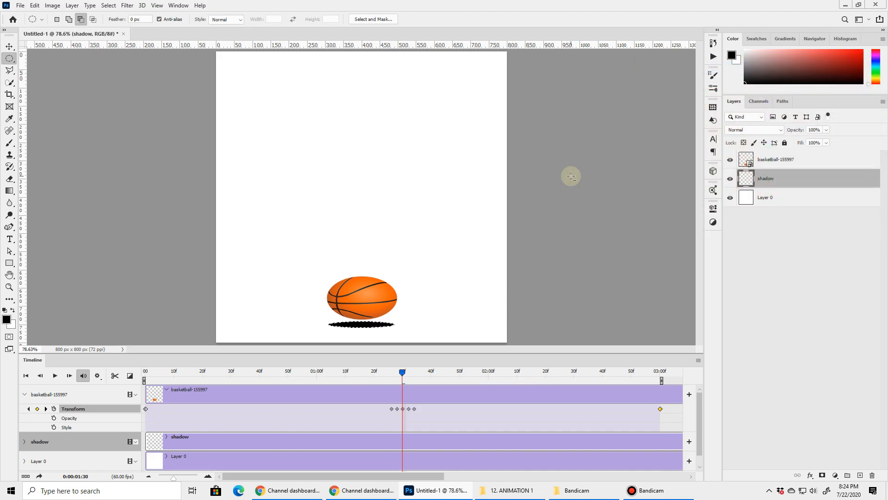
right_click(442, 170)
left_click(468, 174)
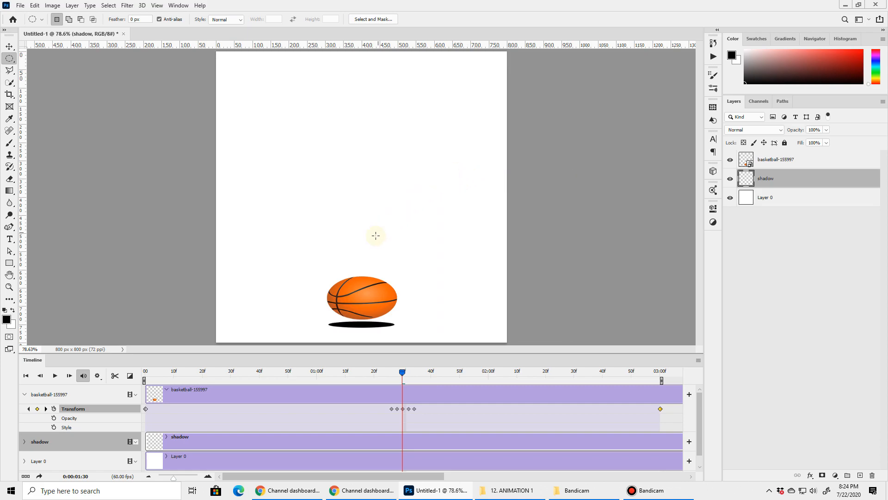
Step: Soften the black ellipse with a Gaussian Blur of 8 pixels radius
left_click(129, 6)
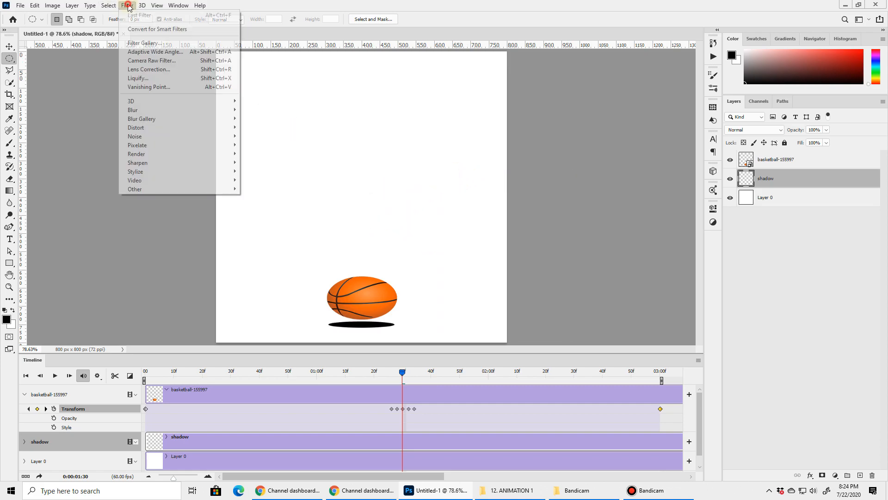
mouse_move(139, 110)
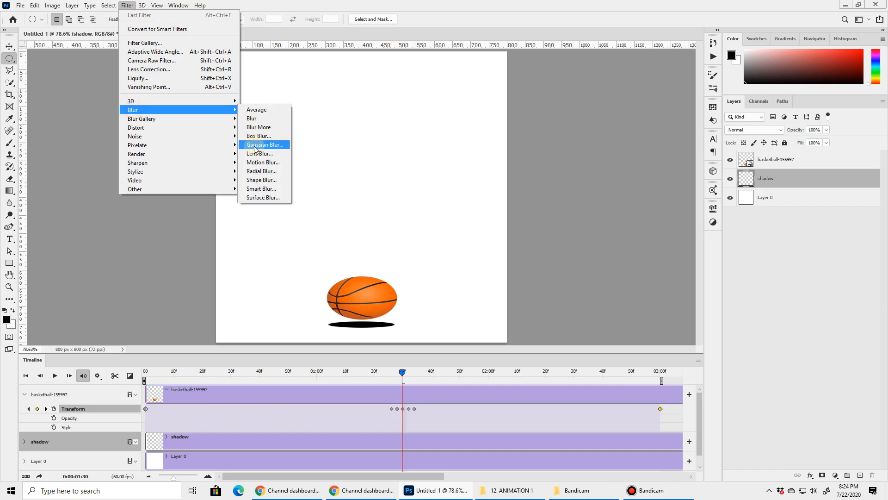
left_click(263, 147)
left_click_drag(171, 219, 149, 215)
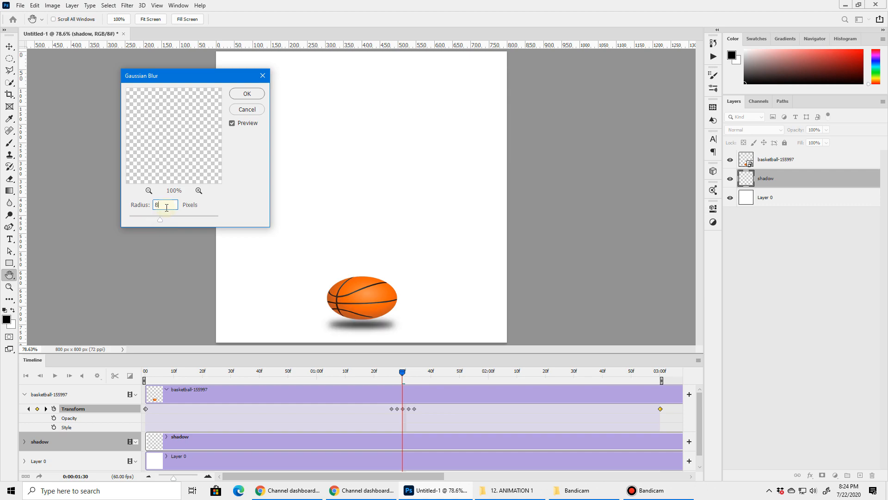
left_click(247, 95)
left_click_drag(797, 131, 839, 133)
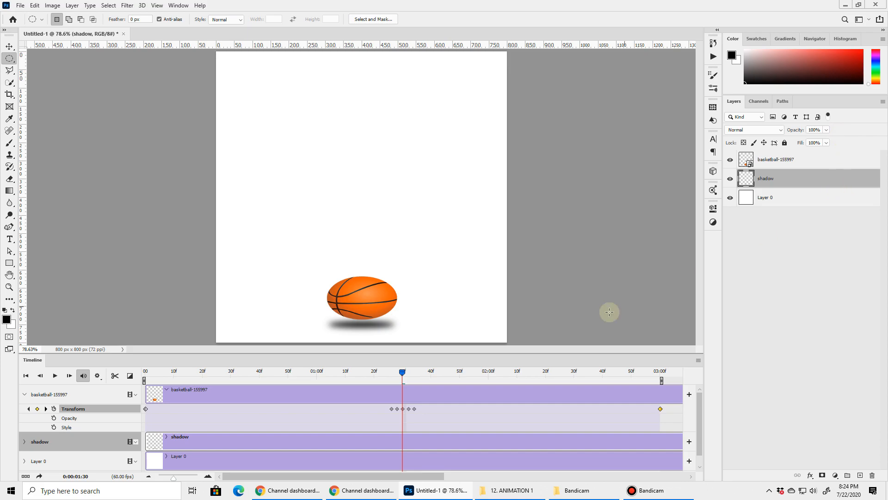
Step: Move the blurred shadow slightly up so it sits against the ball's lower edge, and scrub the timeline to review it
left_click(9, 47)
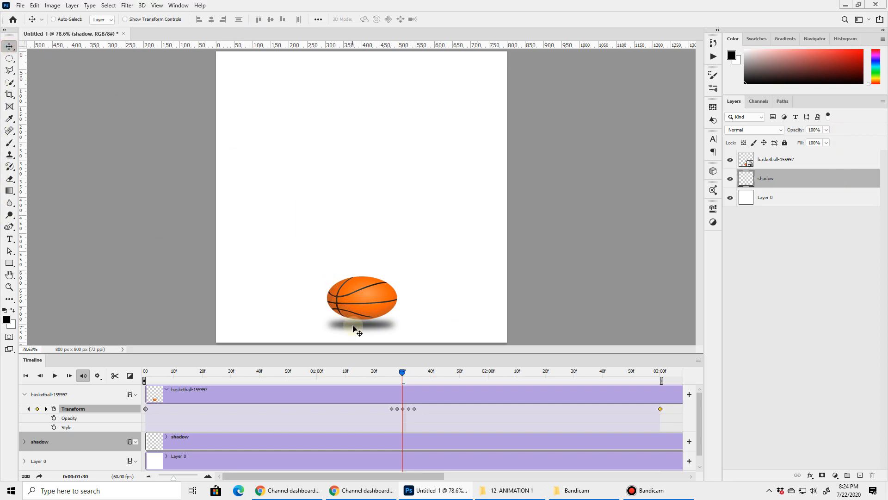
left_click_drag(362, 326, 363, 319)
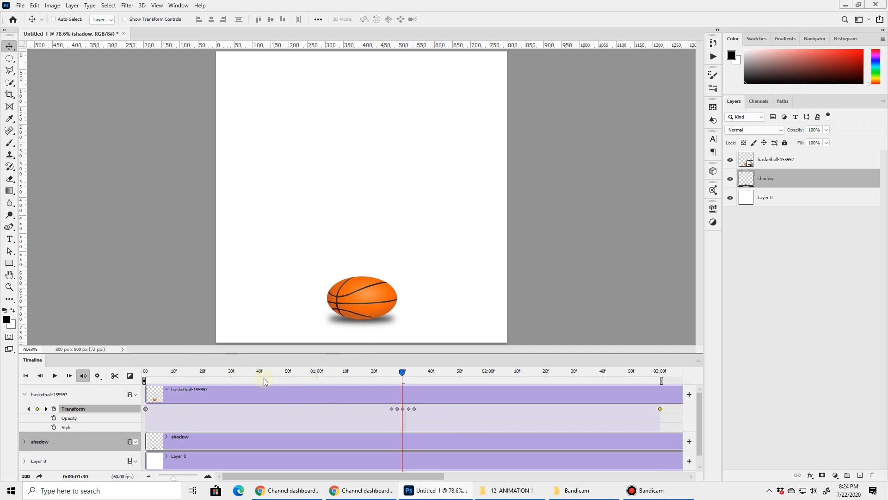
left_click_drag(404, 378, 326, 396)
left_click(340, 373)
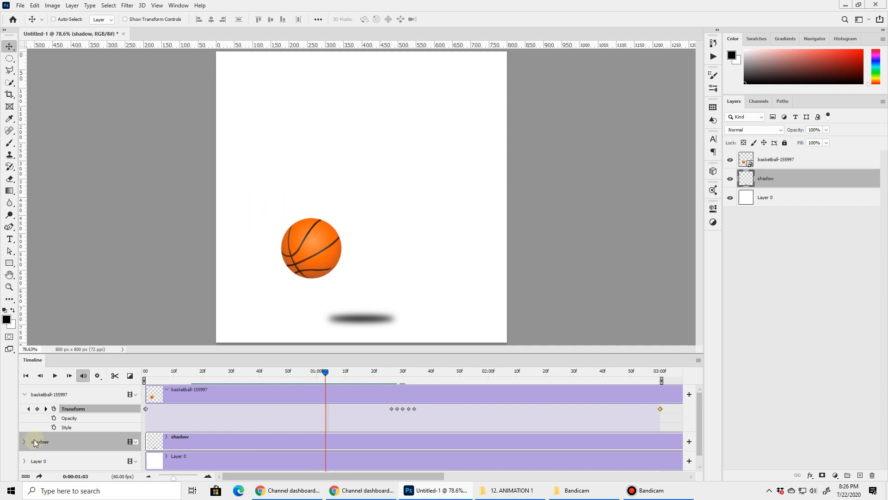
Step: Convert the shadow layer to a smart object and expand its animation properties in the timeline
right_click(795, 177)
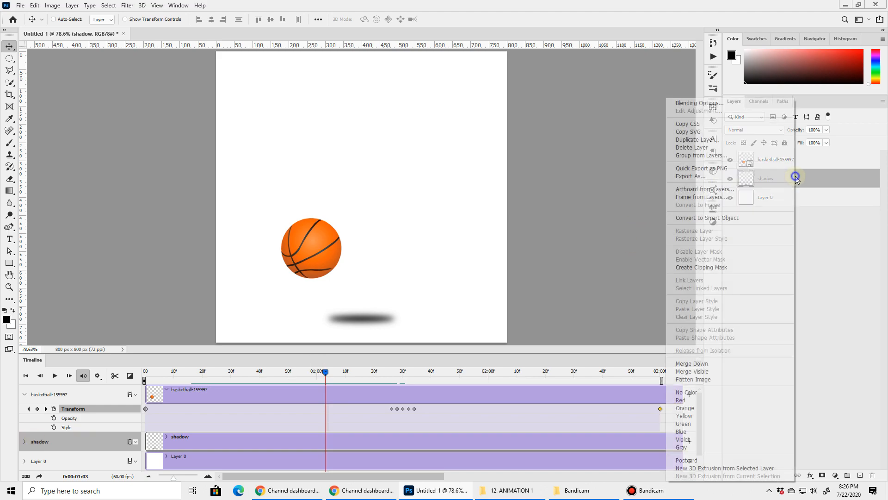
left_click(726, 219)
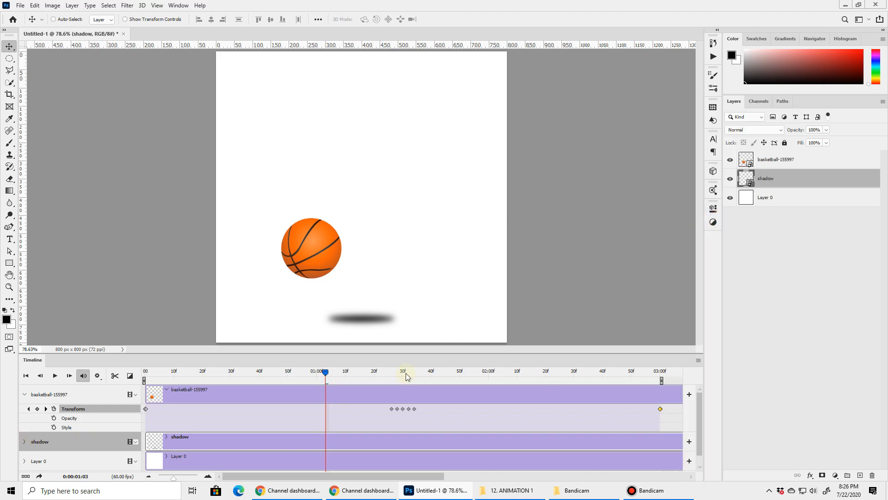
left_click(24, 442)
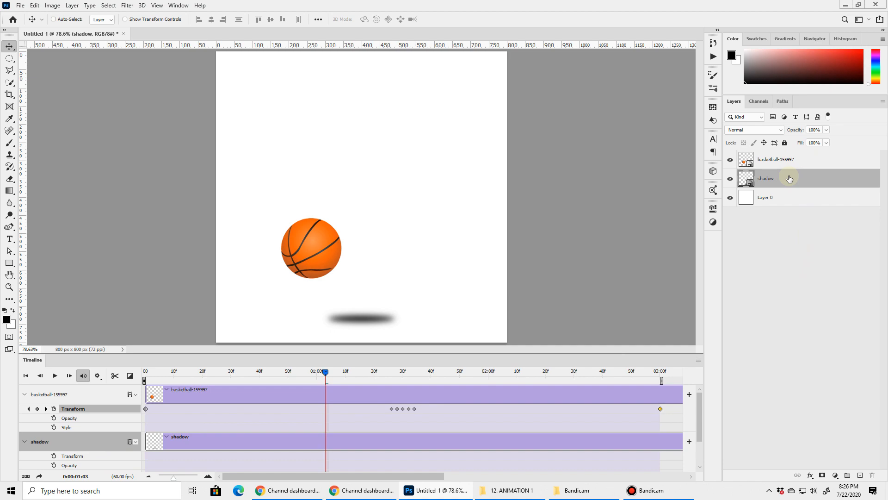
Step: Enable Transform and Opacity keyframing for the shadow at the impact frame, 0:00:01:30
scroll(698, 403, "down", 2)
left_click(324, 373)
left_click_drag(324, 372, 402, 394)
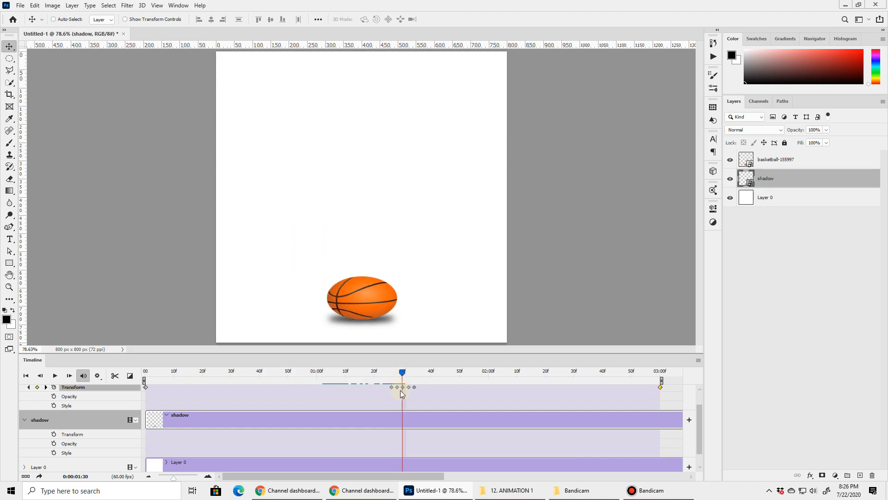
left_click(54, 435)
left_click(55, 444)
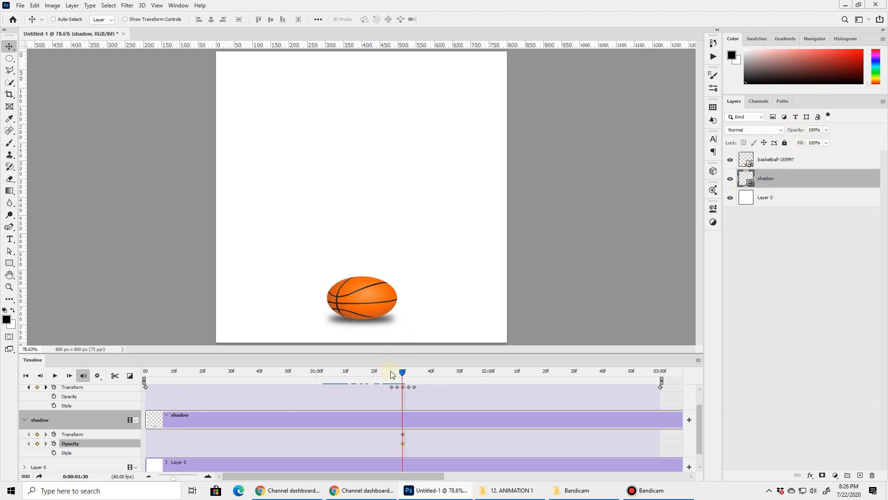
Step: At 0:00:00:00, move the shadow horizontally just beyond the canvas's left edge and scale its width to 35%
left_click_drag(401, 371, 124, 378)
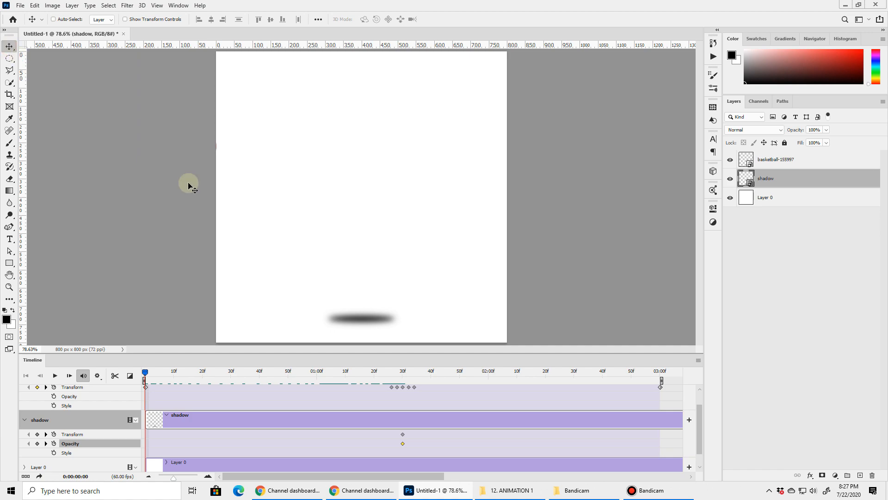
left_click_drag(371, 319, 191, 319)
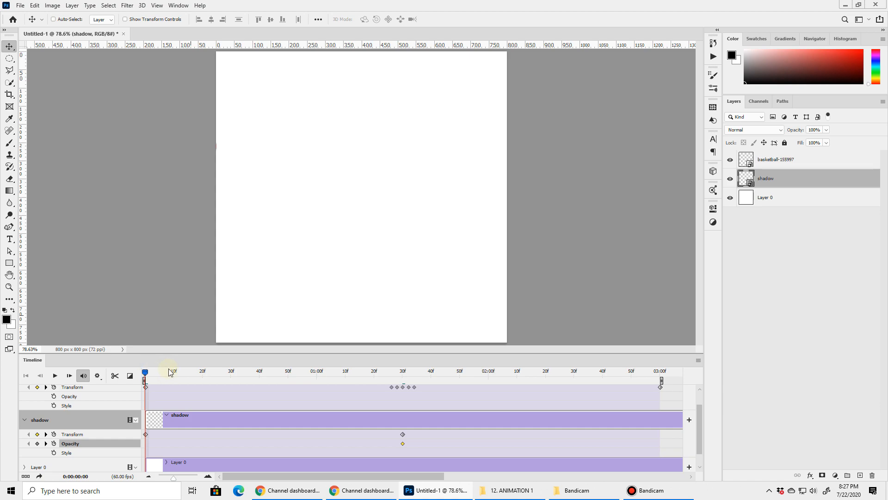
left_click_drag(145, 373, 144, 391)
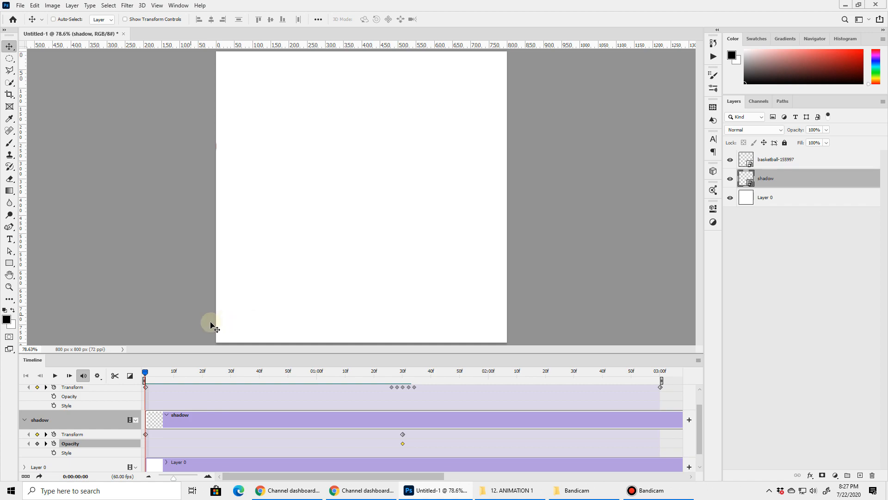
key("ctrl+t")
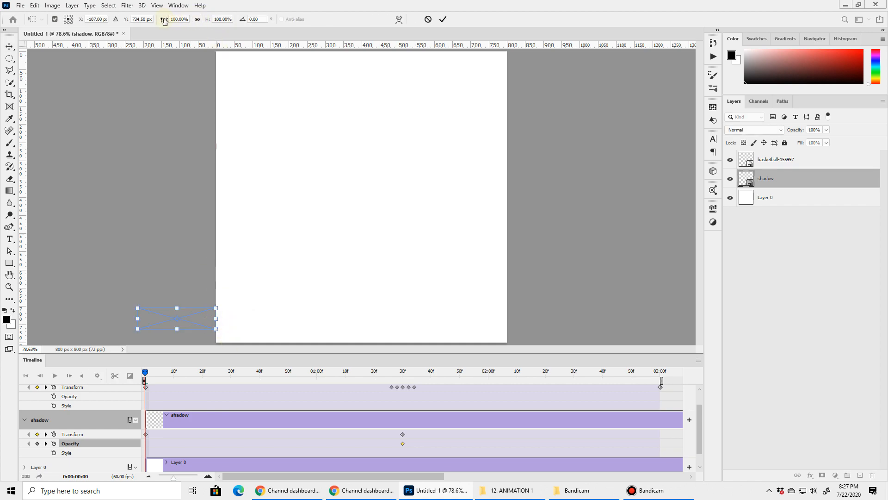
left_click_drag(164, 19, 136, 26)
type("35")
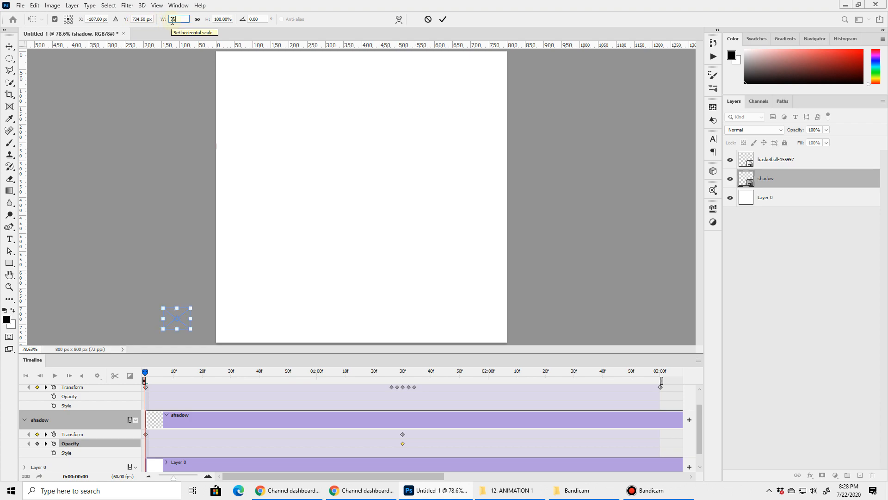
left_click(443, 21)
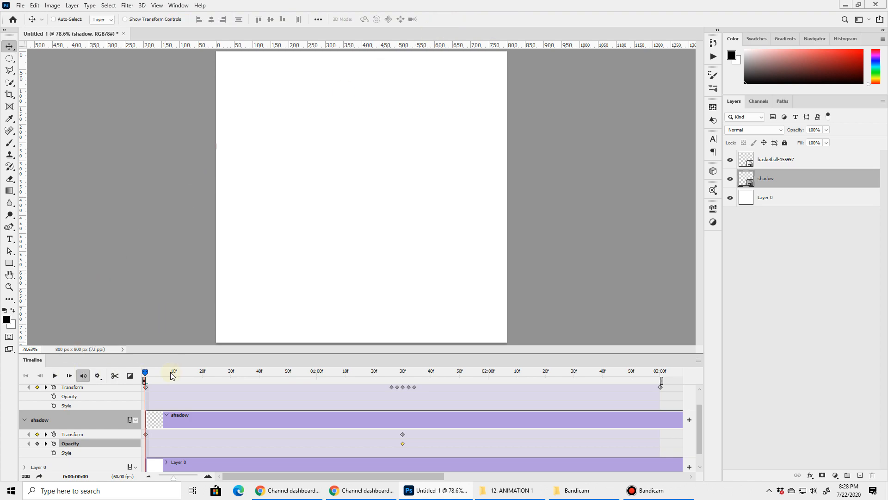
Step: Lower the shadow's opacity with a keyframe at 0:00:00:00 and scrub through the timeline to check the shadow's motion
left_click_drag(147, 373, 132, 384)
left_click_drag(147, 374, 615, 396)
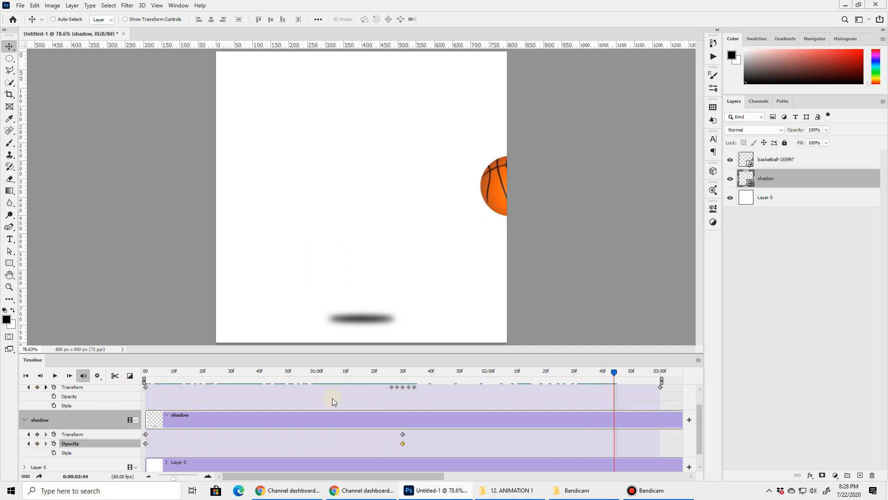
Step: At the final ball keyframe, 0:00:03:00, move the shadow beyond the canvas's right edge and scale its width to 35%
left_click(46, 388)
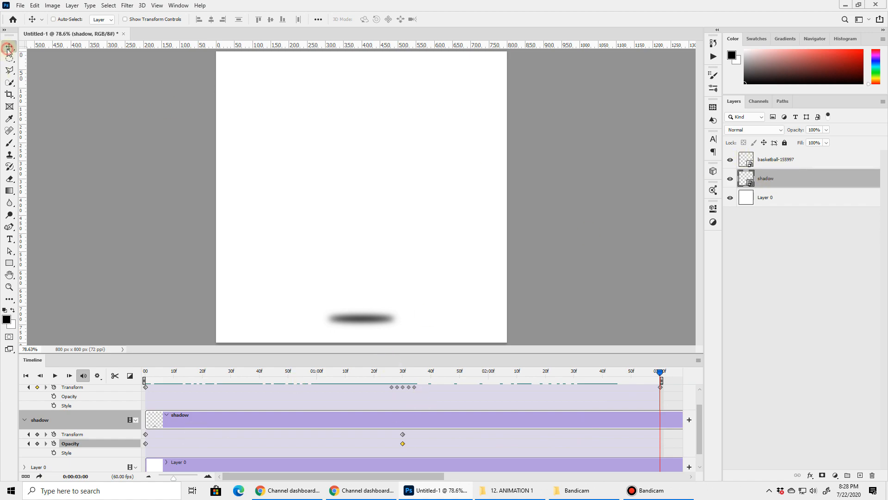
left_click_drag(370, 322, 554, 321)
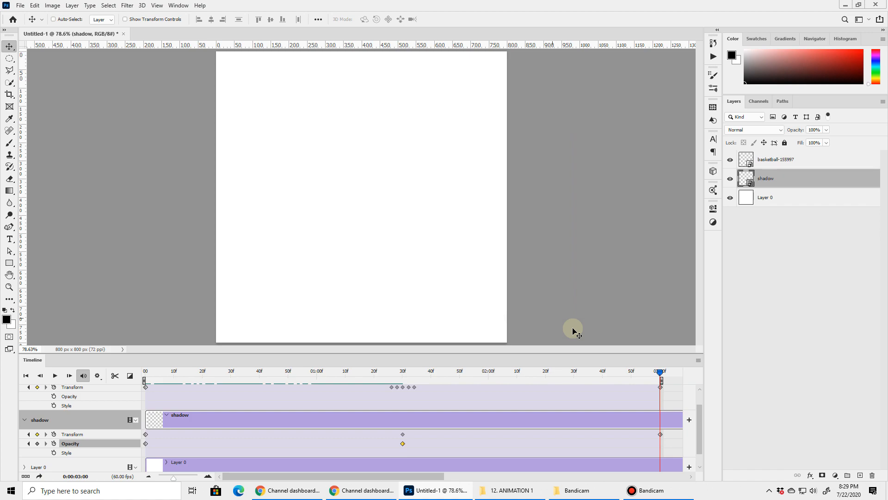
key("ctrl+t")
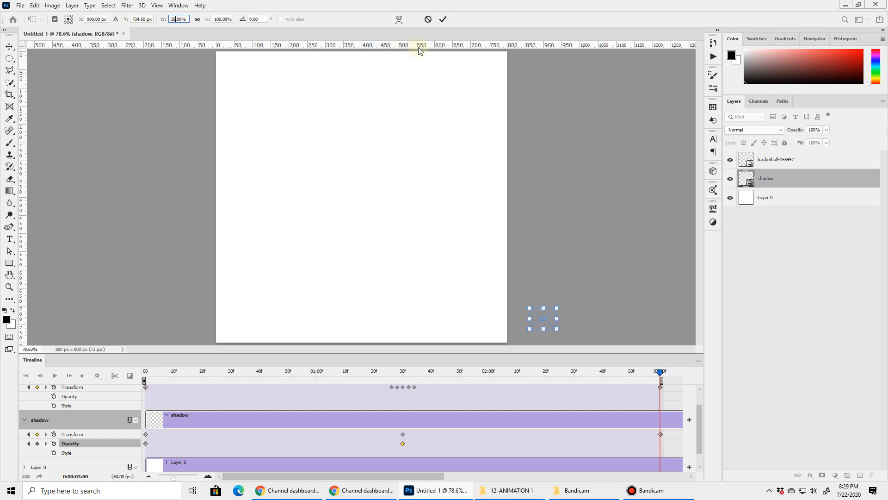
left_click(448, 19)
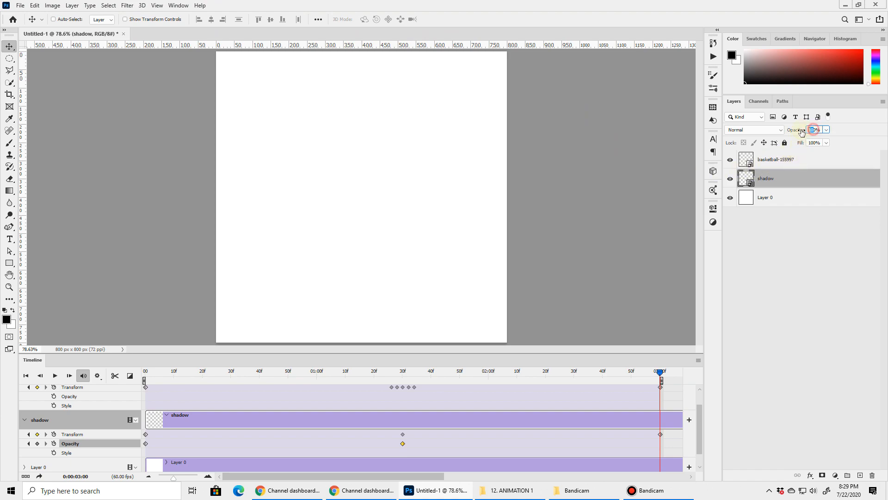
Step: Lower the shadow's opacity with a keyframe at 0:00:03:00 and play back the finished animation
left_click_drag(209, 373, 212, 390)
left_click(56, 376)
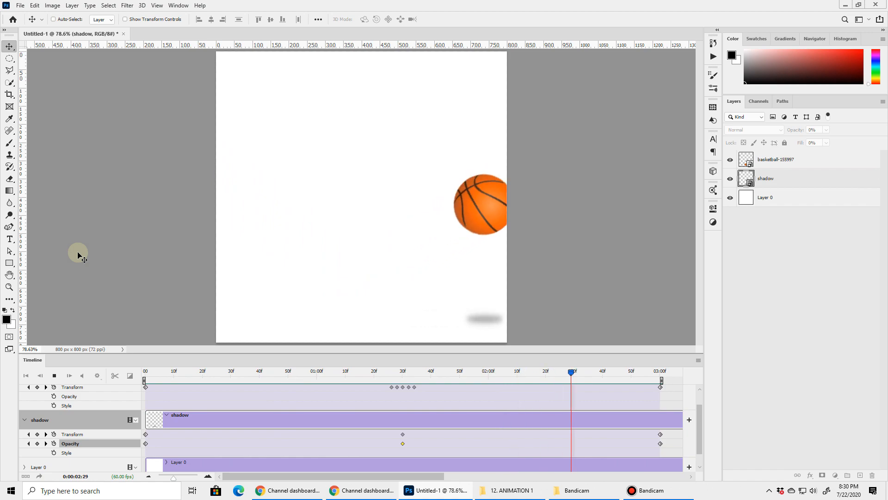
key("space")
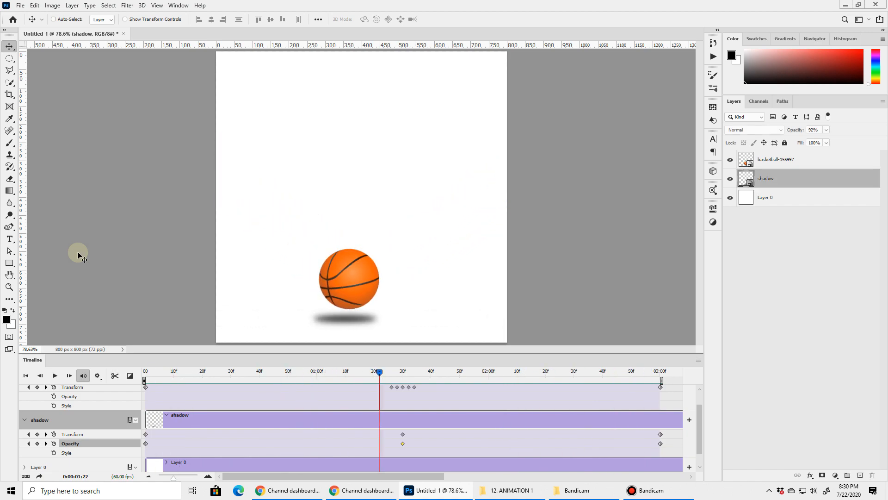
left_click(20, 5)
mouse_move(55, 140)
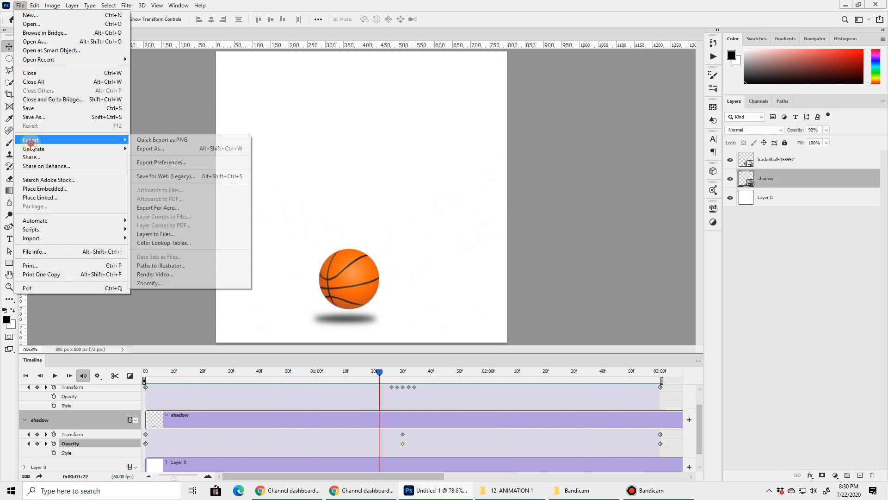
left_click(150, 178)
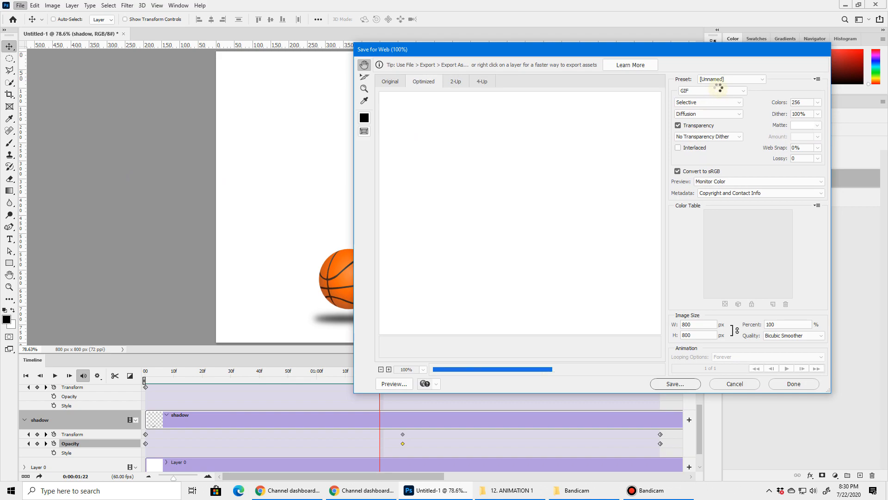
left_click(734, 383)
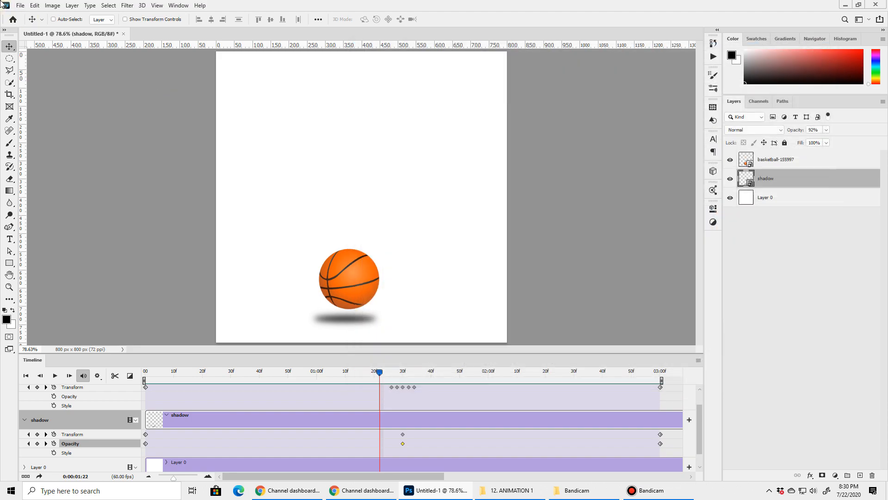
Step: Render the work area as an H.264 High Quality video named animation.mp4 and play it from the 12. ANIMATION 1 folder in File Explorer
left_click(20, 9)
mouse_move(27, 140)
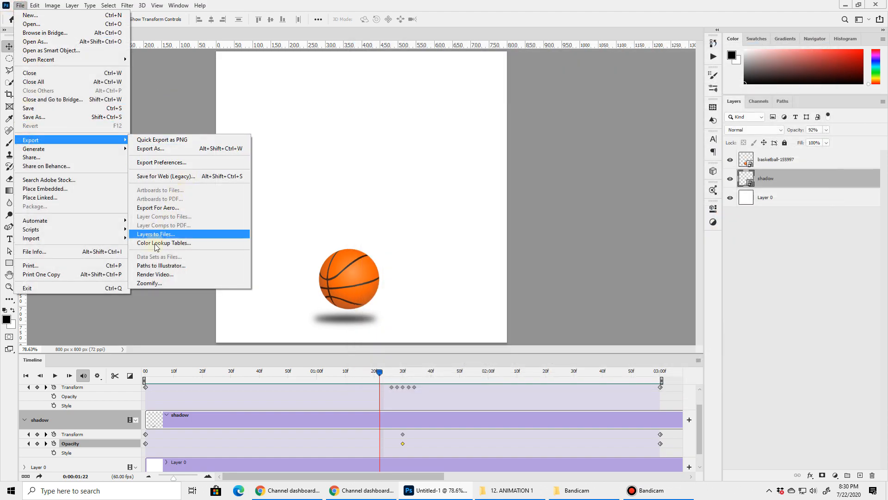
left_click(156, 275)
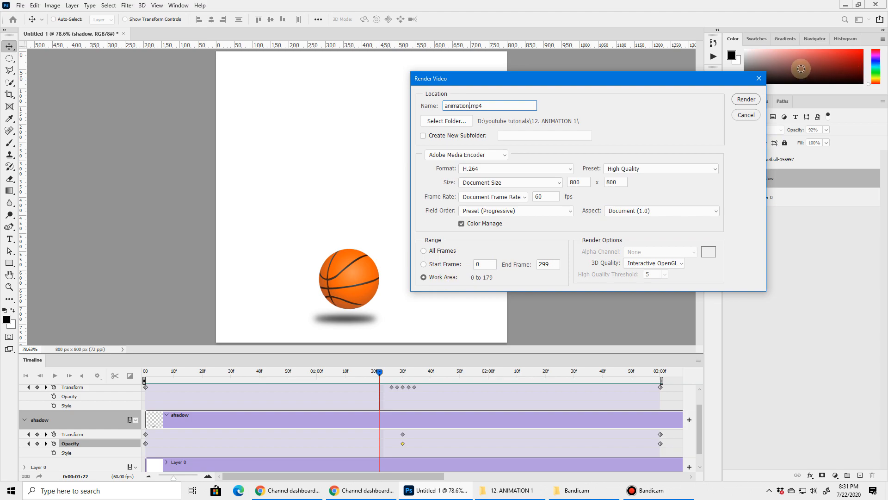
left_click(746, 99)
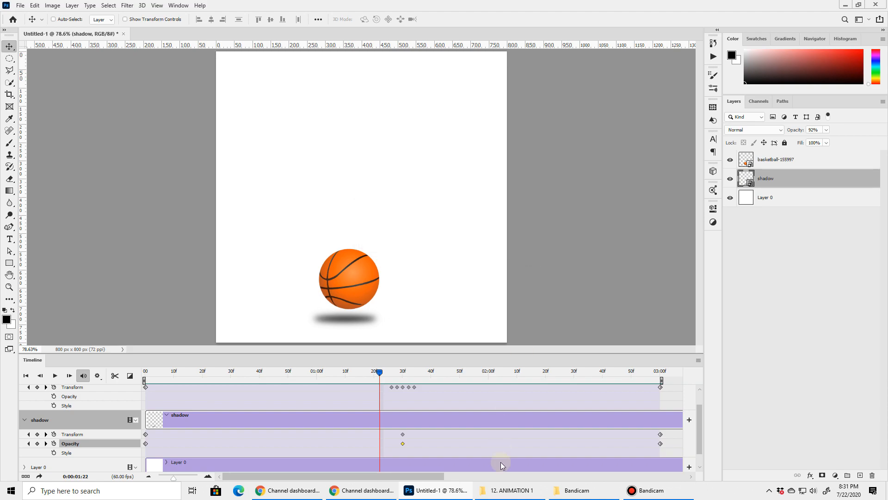
left_click(511, 491)
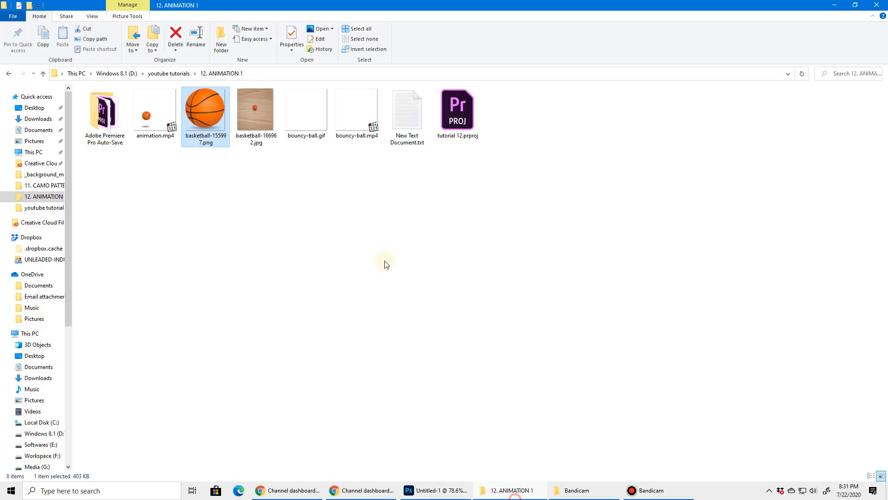
double_click(160, 110)
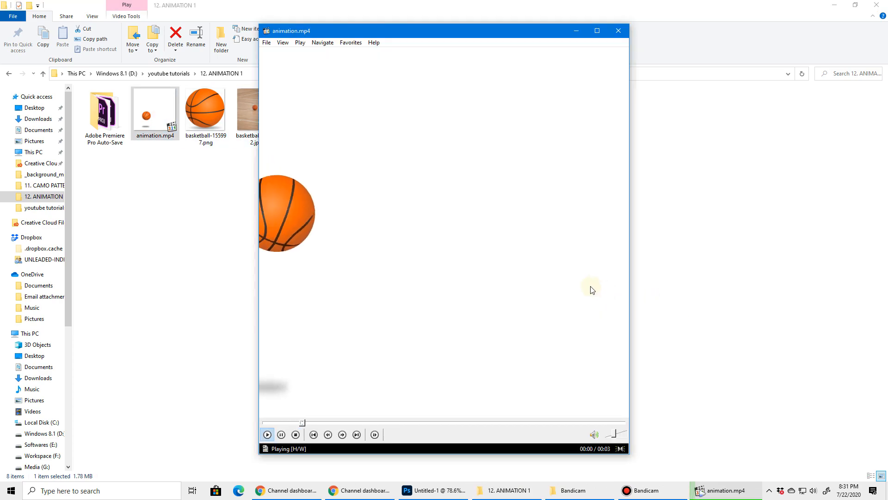